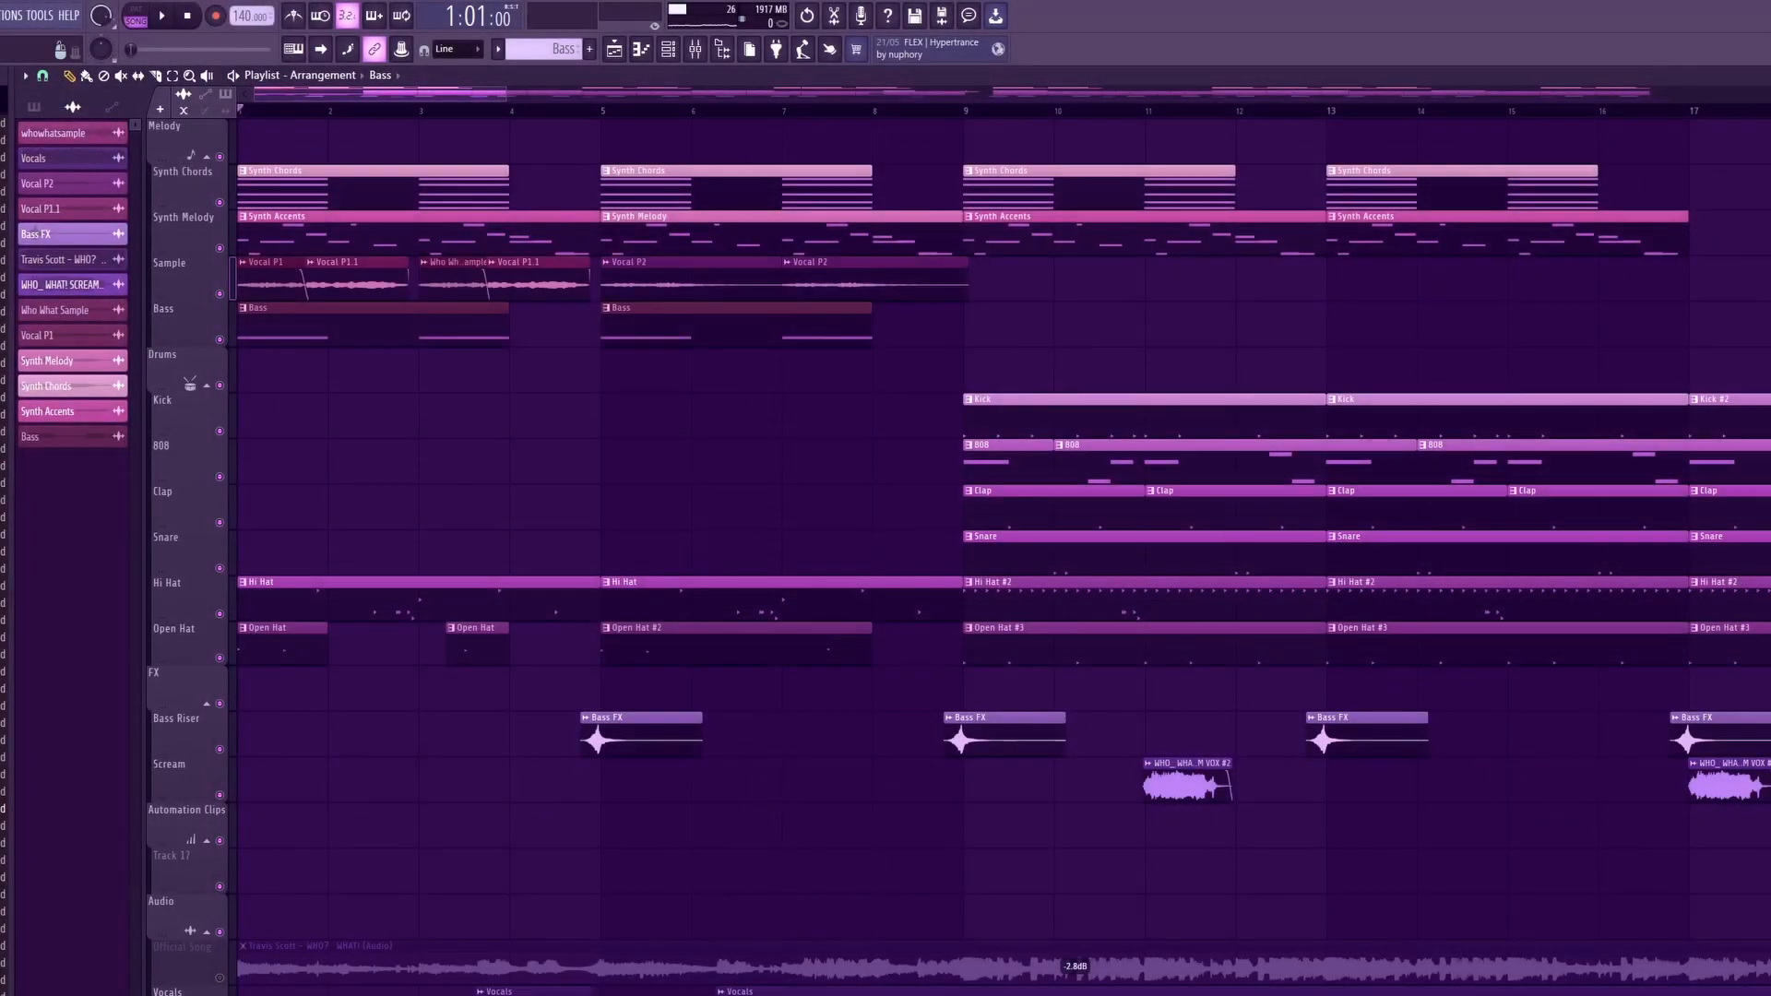
Step: Solo the Synth Chords track and show the channel rack, moved clear of the first chord clips
left_click(220, 202, "ctrl")
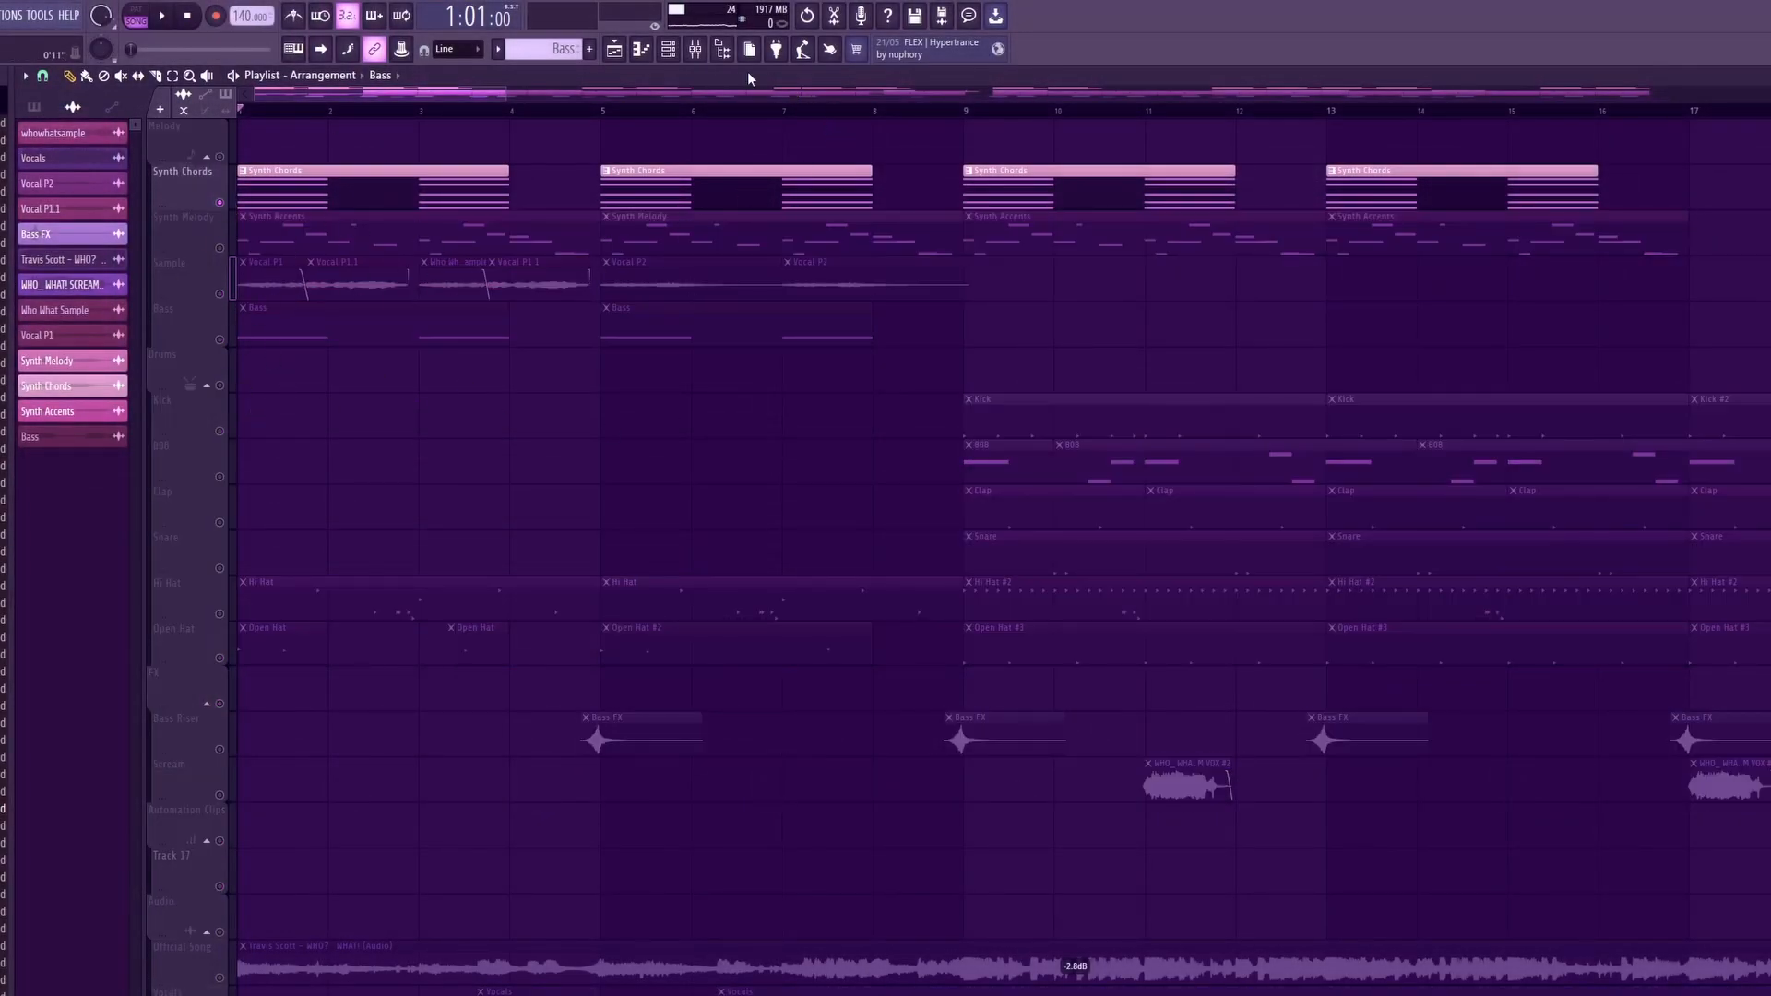
left_click(676, 56)
left_click(553, 318)
left_click(549, 371)
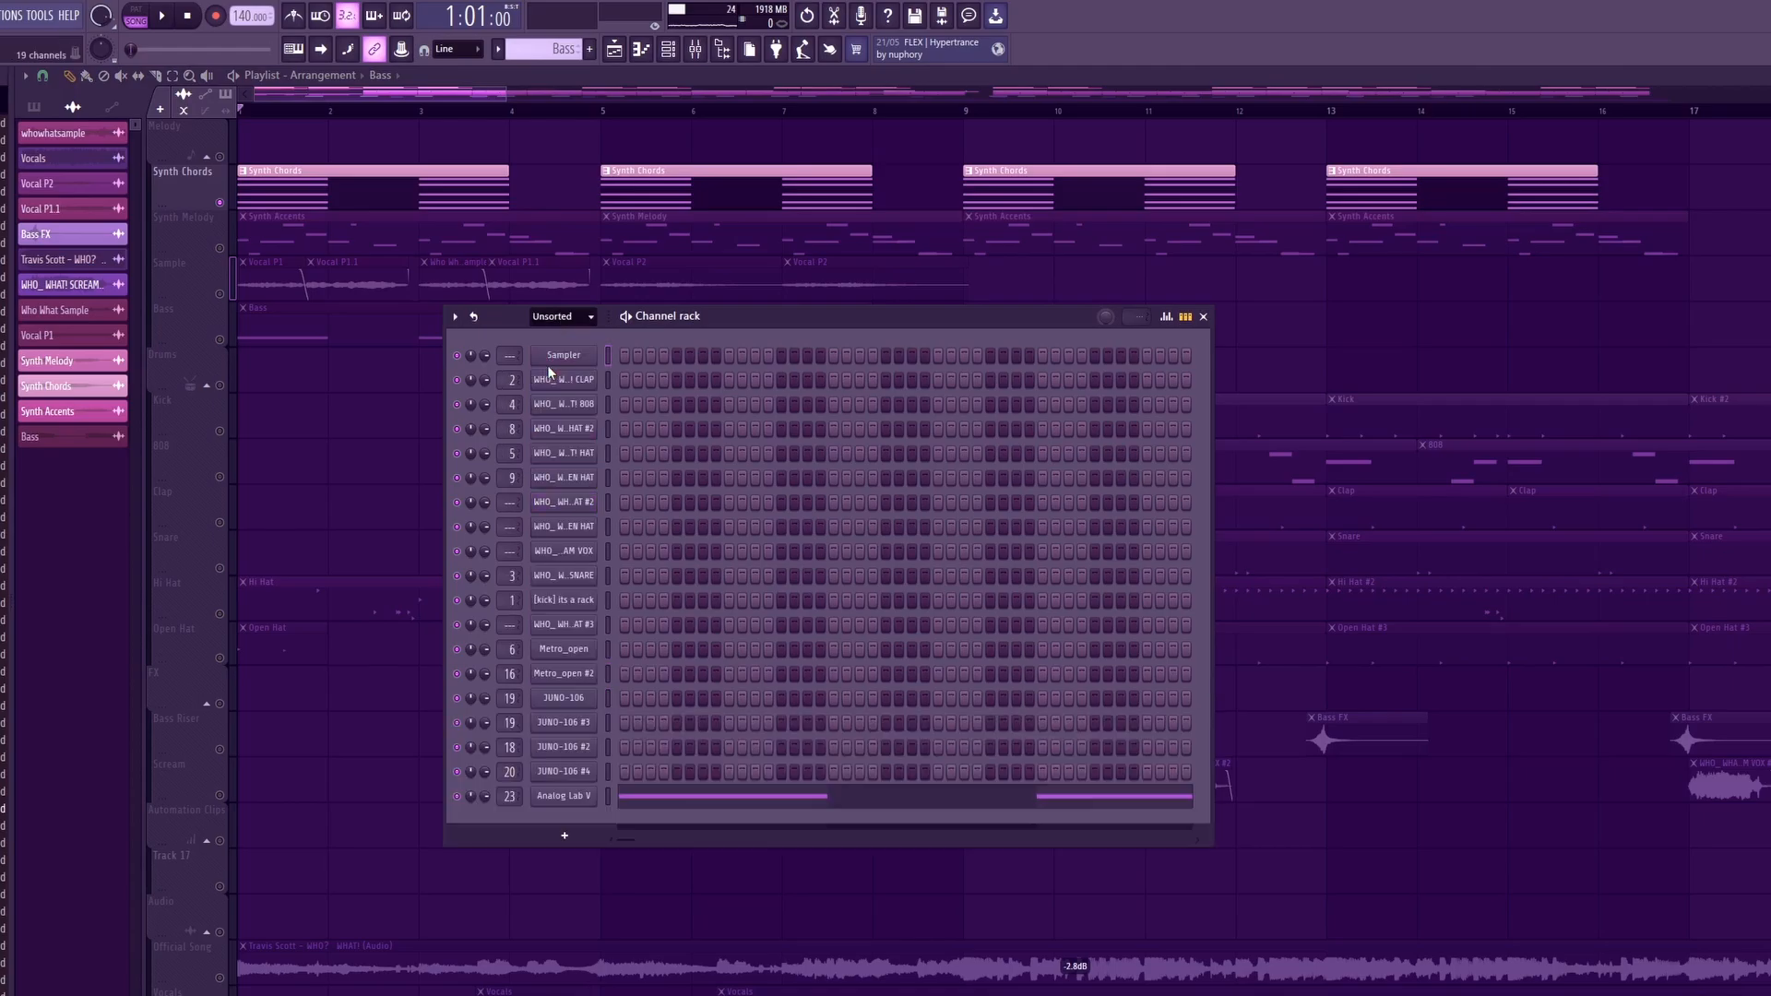
left_click_drag(725, 313, 907, 269)
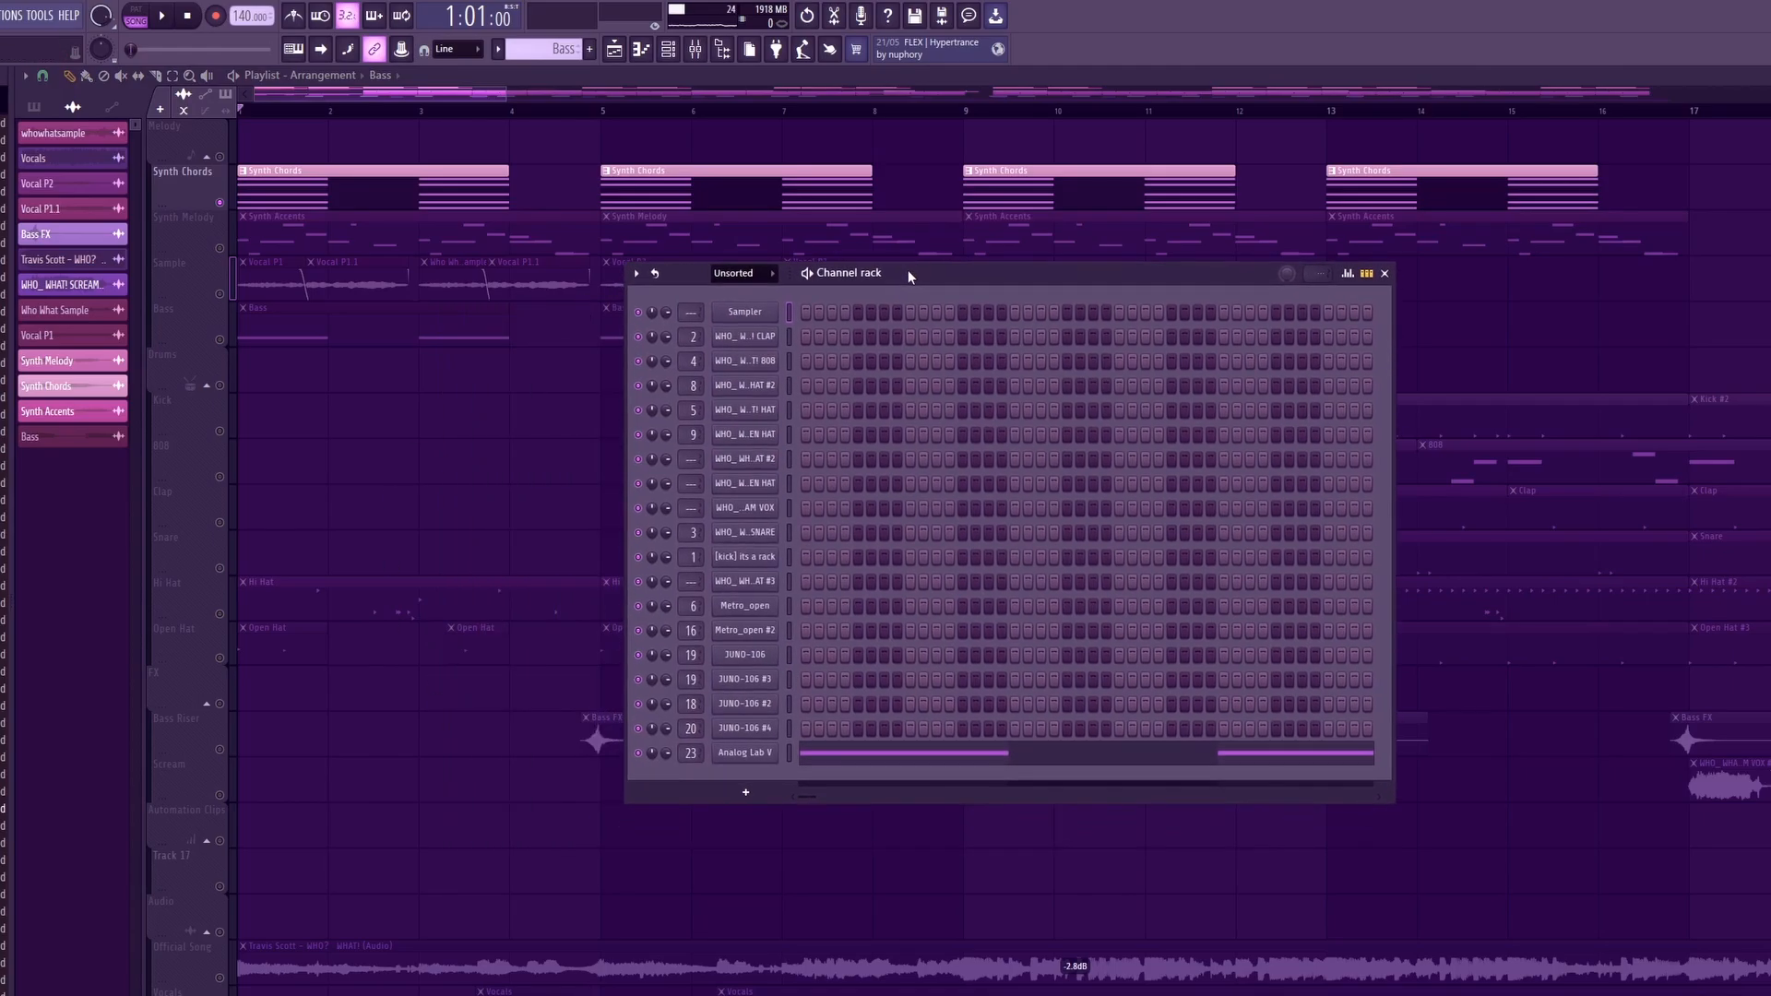
Step: Select the Synth Chords pattern and inspect the Pluck Bell patch of its JUNO-106 #2 instrument
left_click(324, 187)
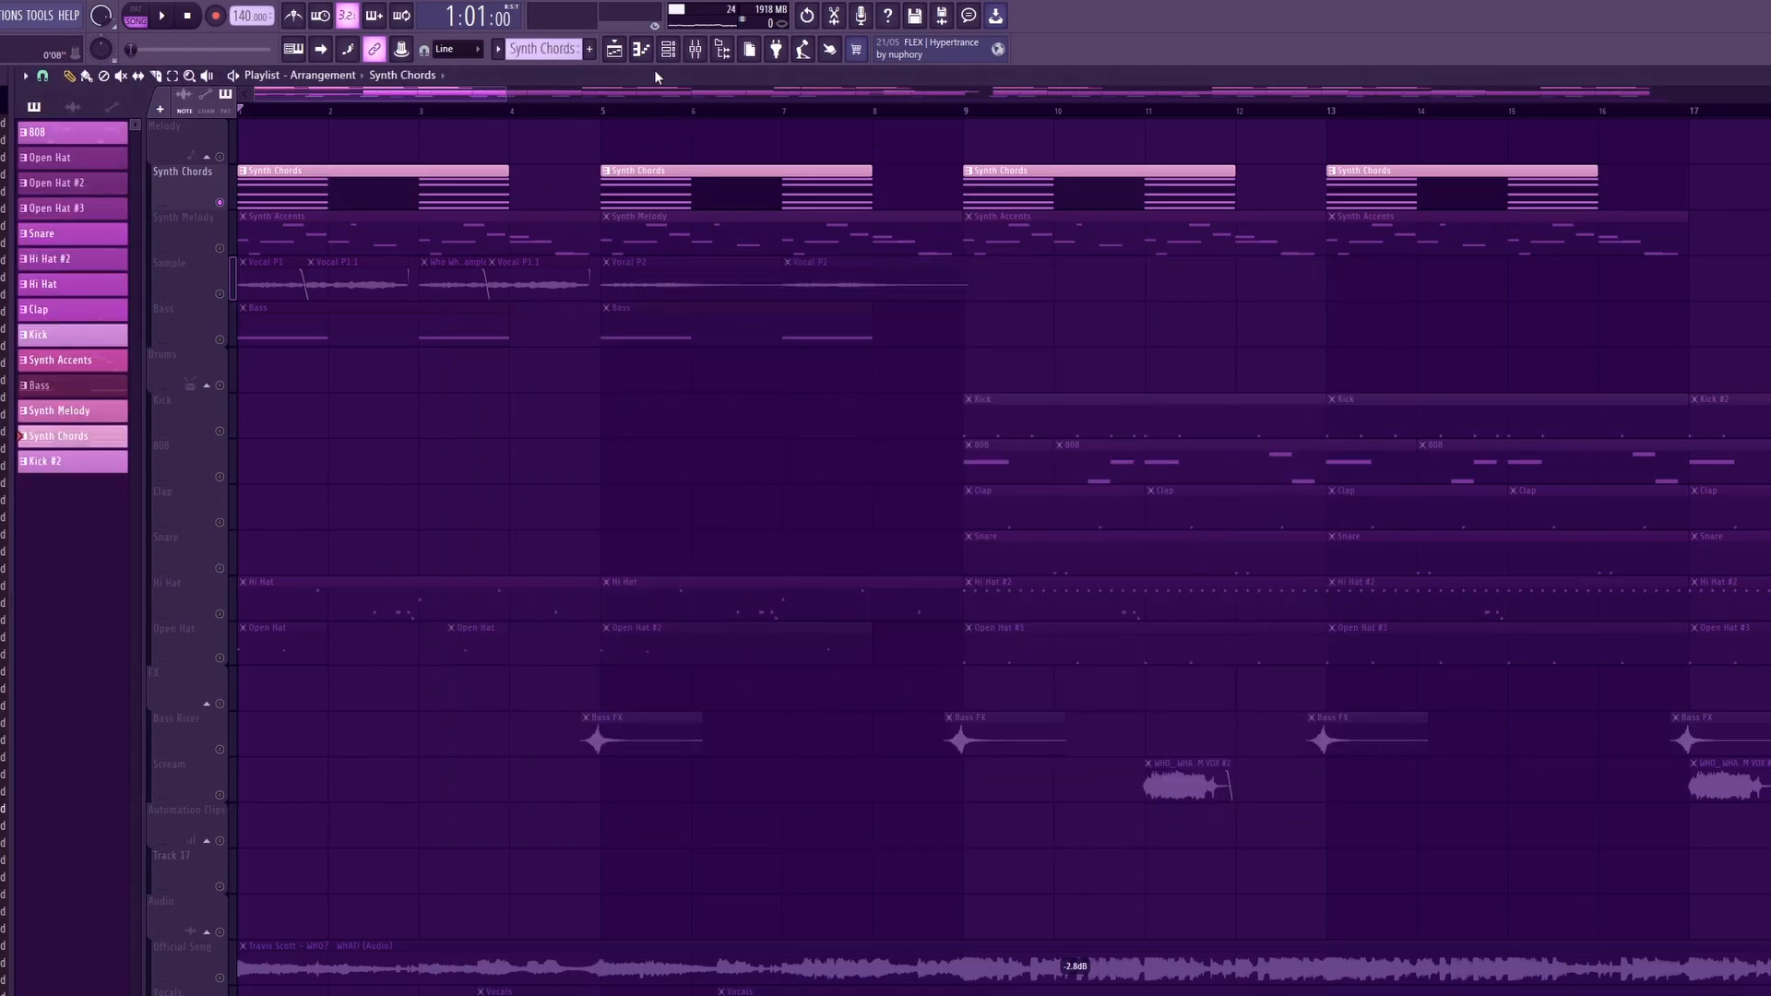
left_click(667, 49)
left_click(769, 706)
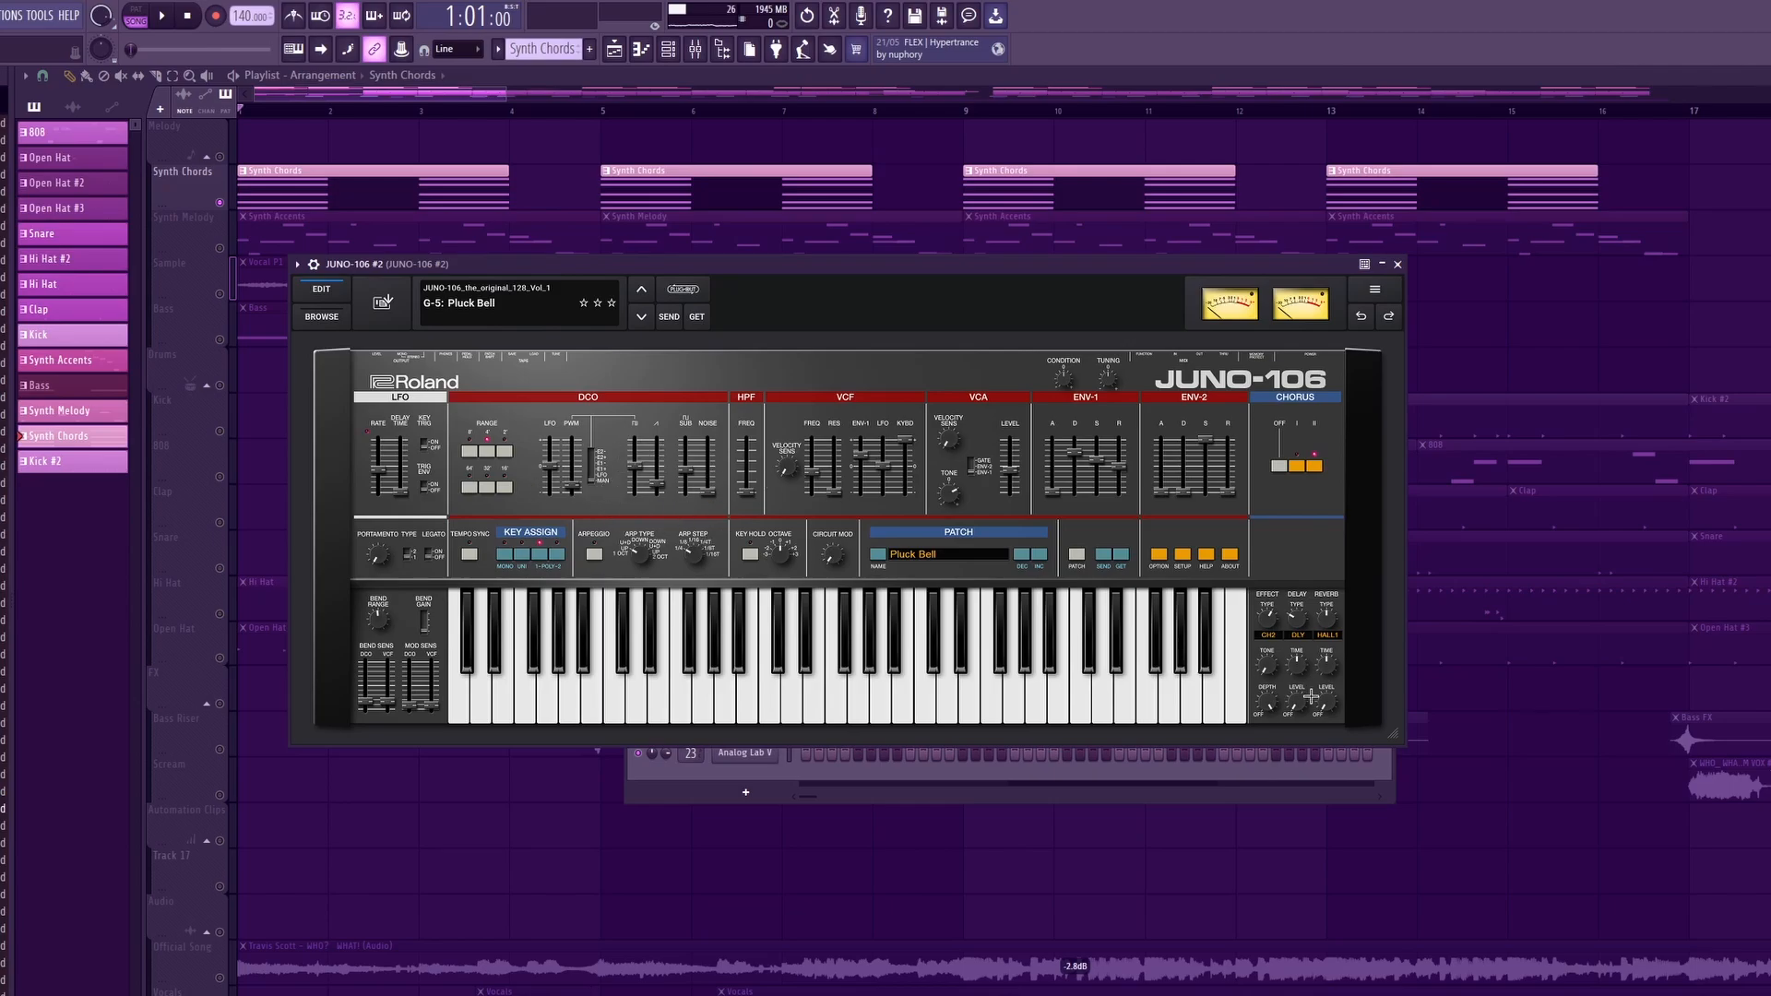
left_click(1397, 265)
key("F6")
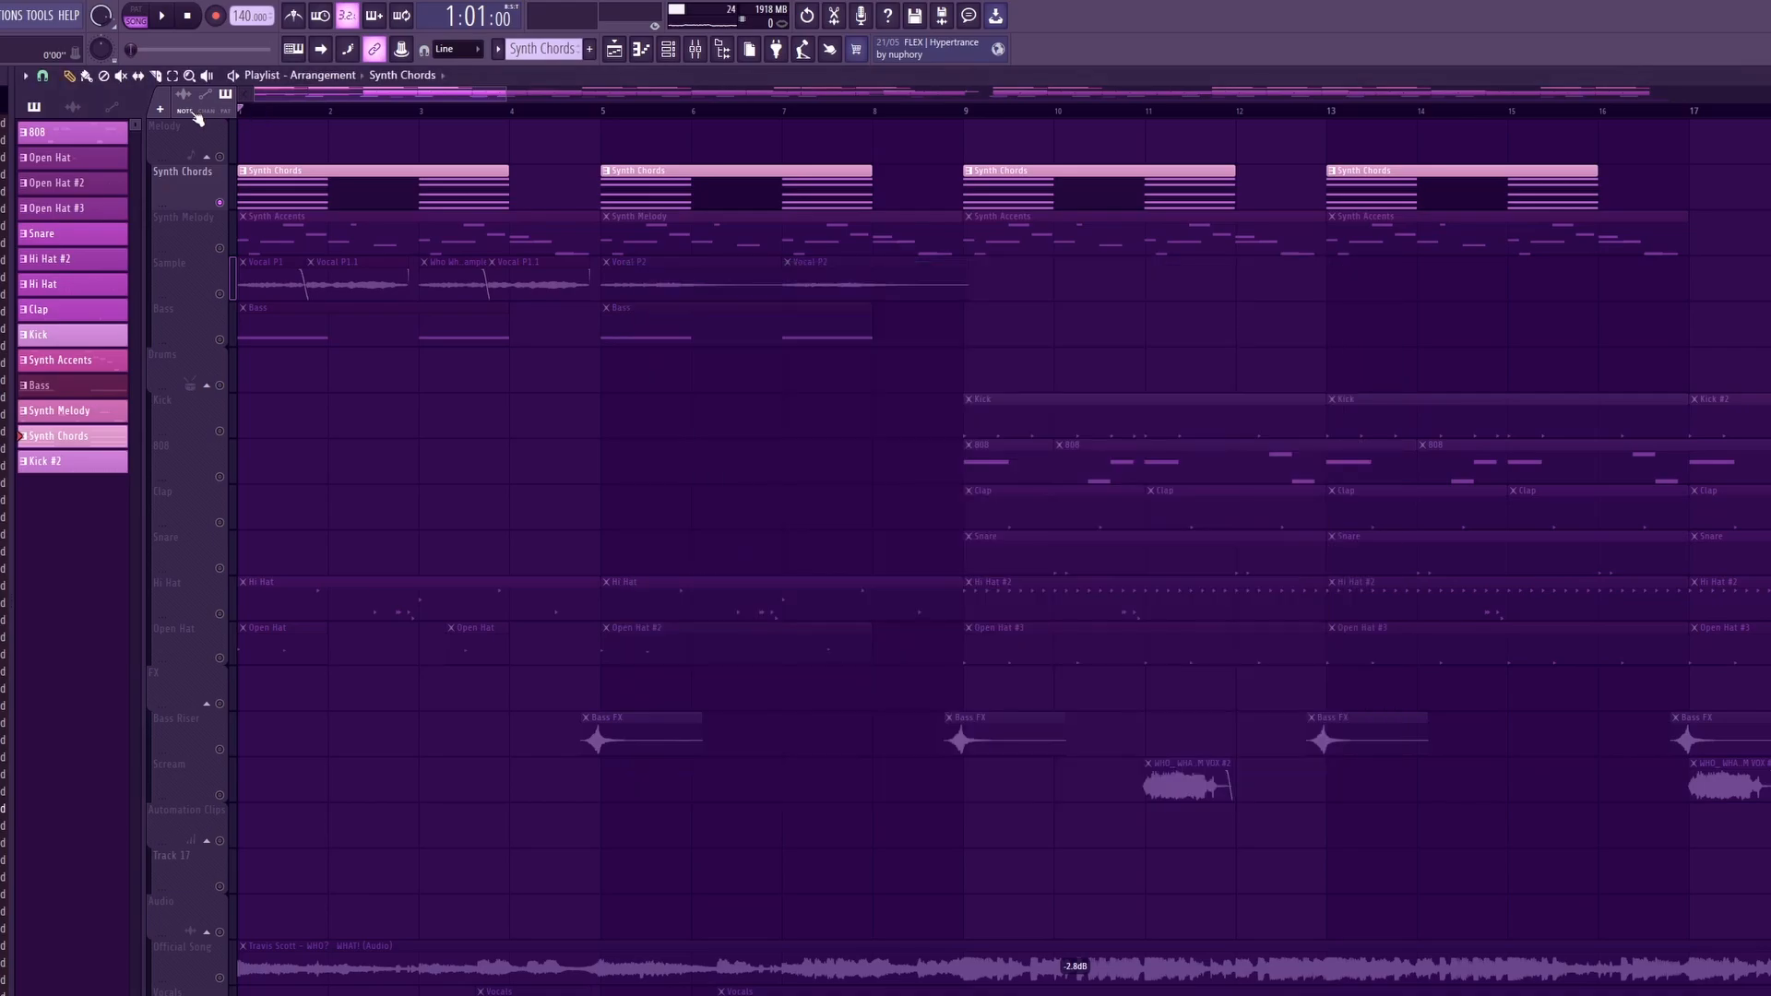
Step: Open the Synth Chords notes in the piano roll, play them back, and close the piano roll
double_click(312, 189)
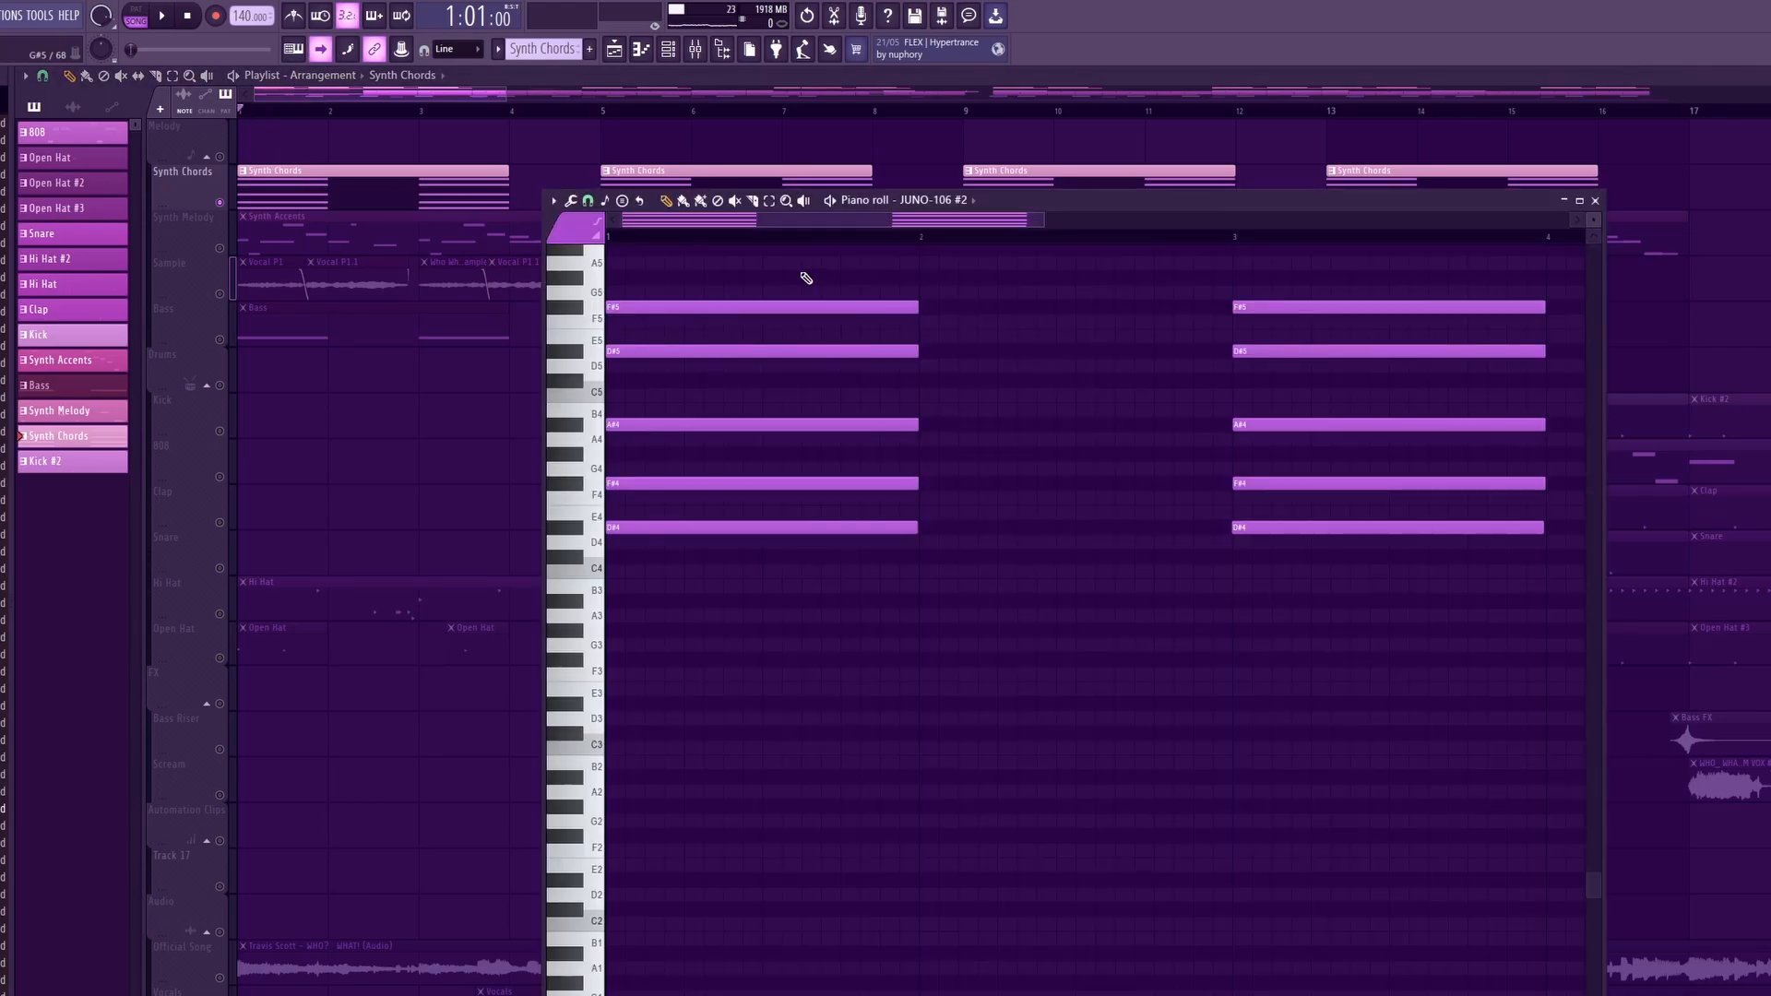
scroll(753, 261, "up", 3)
left_click_drag(1059, 201, 943, 166)
key("space")
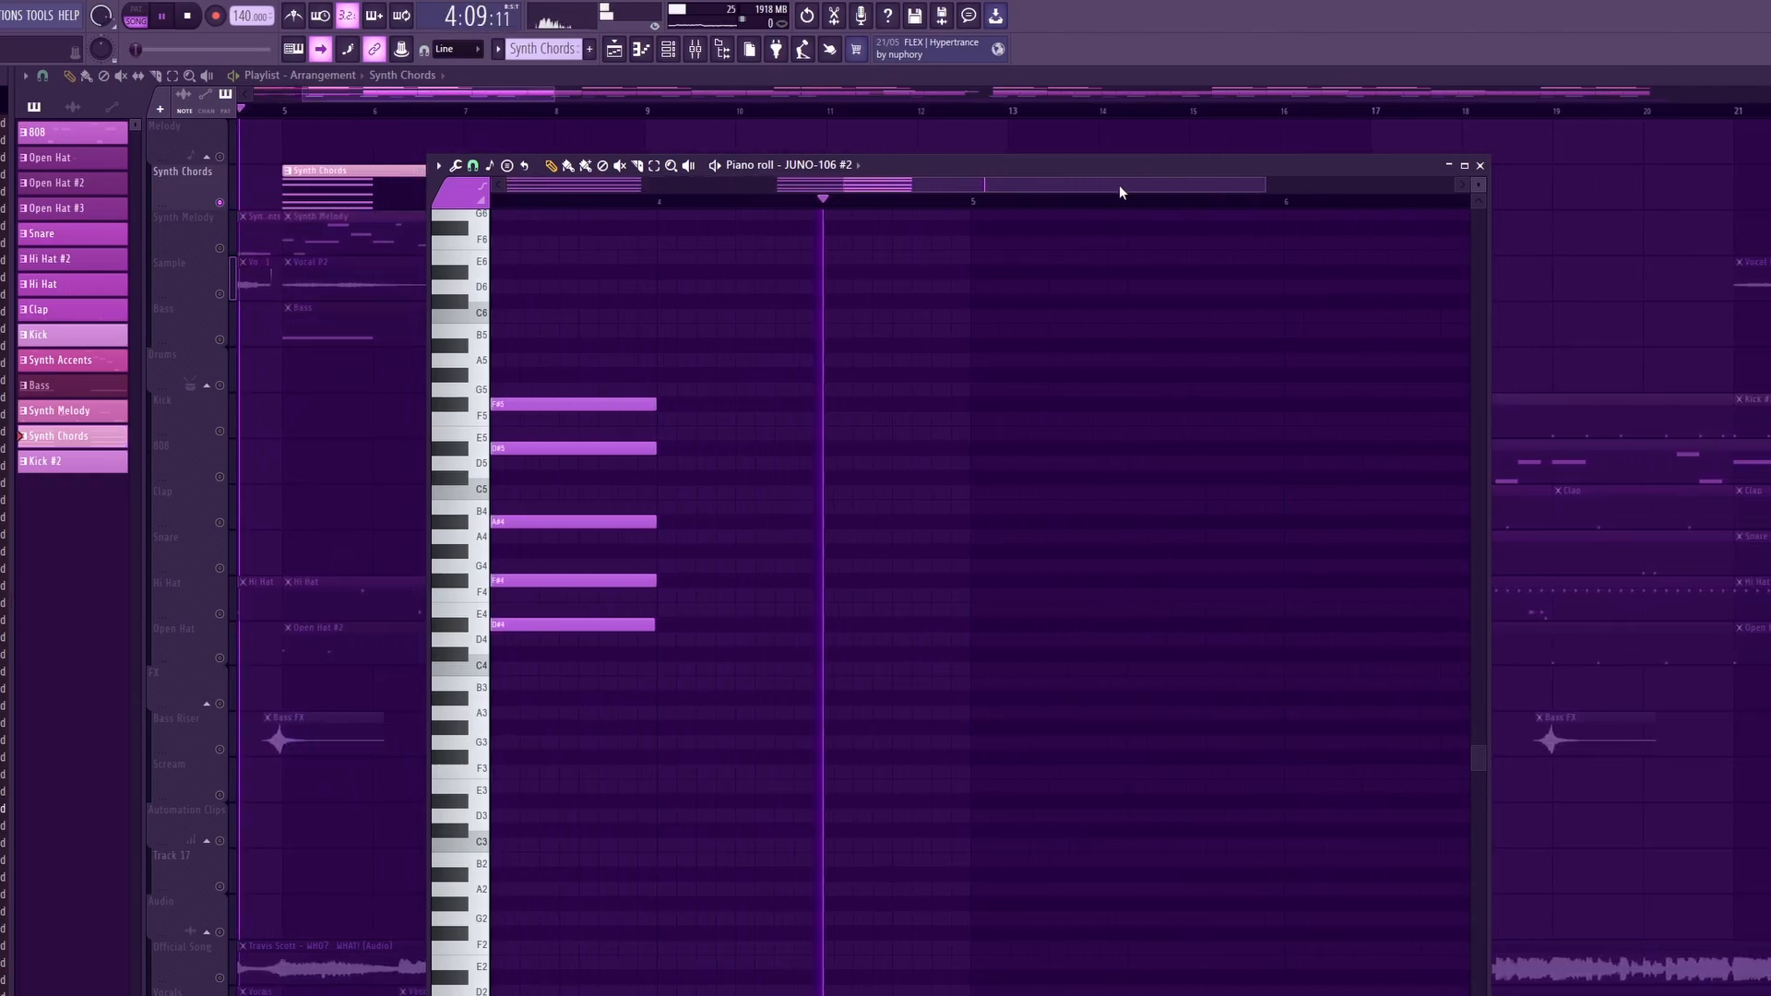
key("space")
left_click(1478, 168)
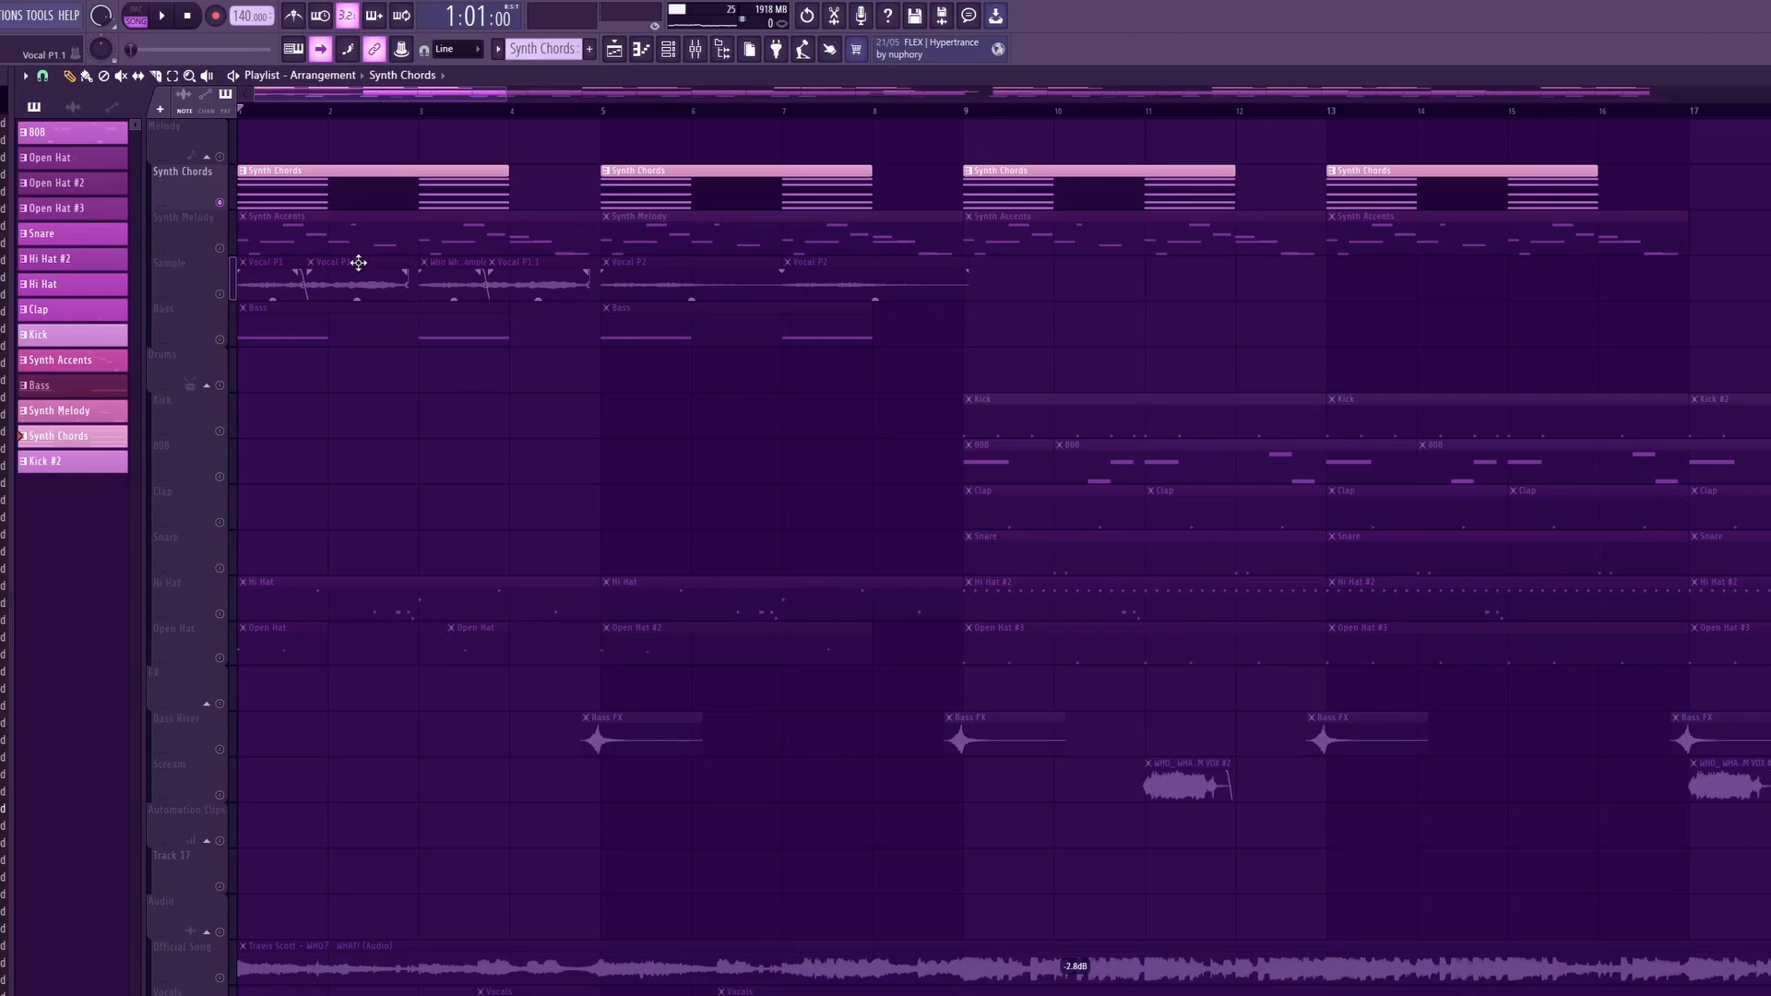
Step: Solo the Synth Melody track, open its first pattern's notes, and inspect the JUNO-106 instrument with the Pluck Bell patch
left_click(221, 250)
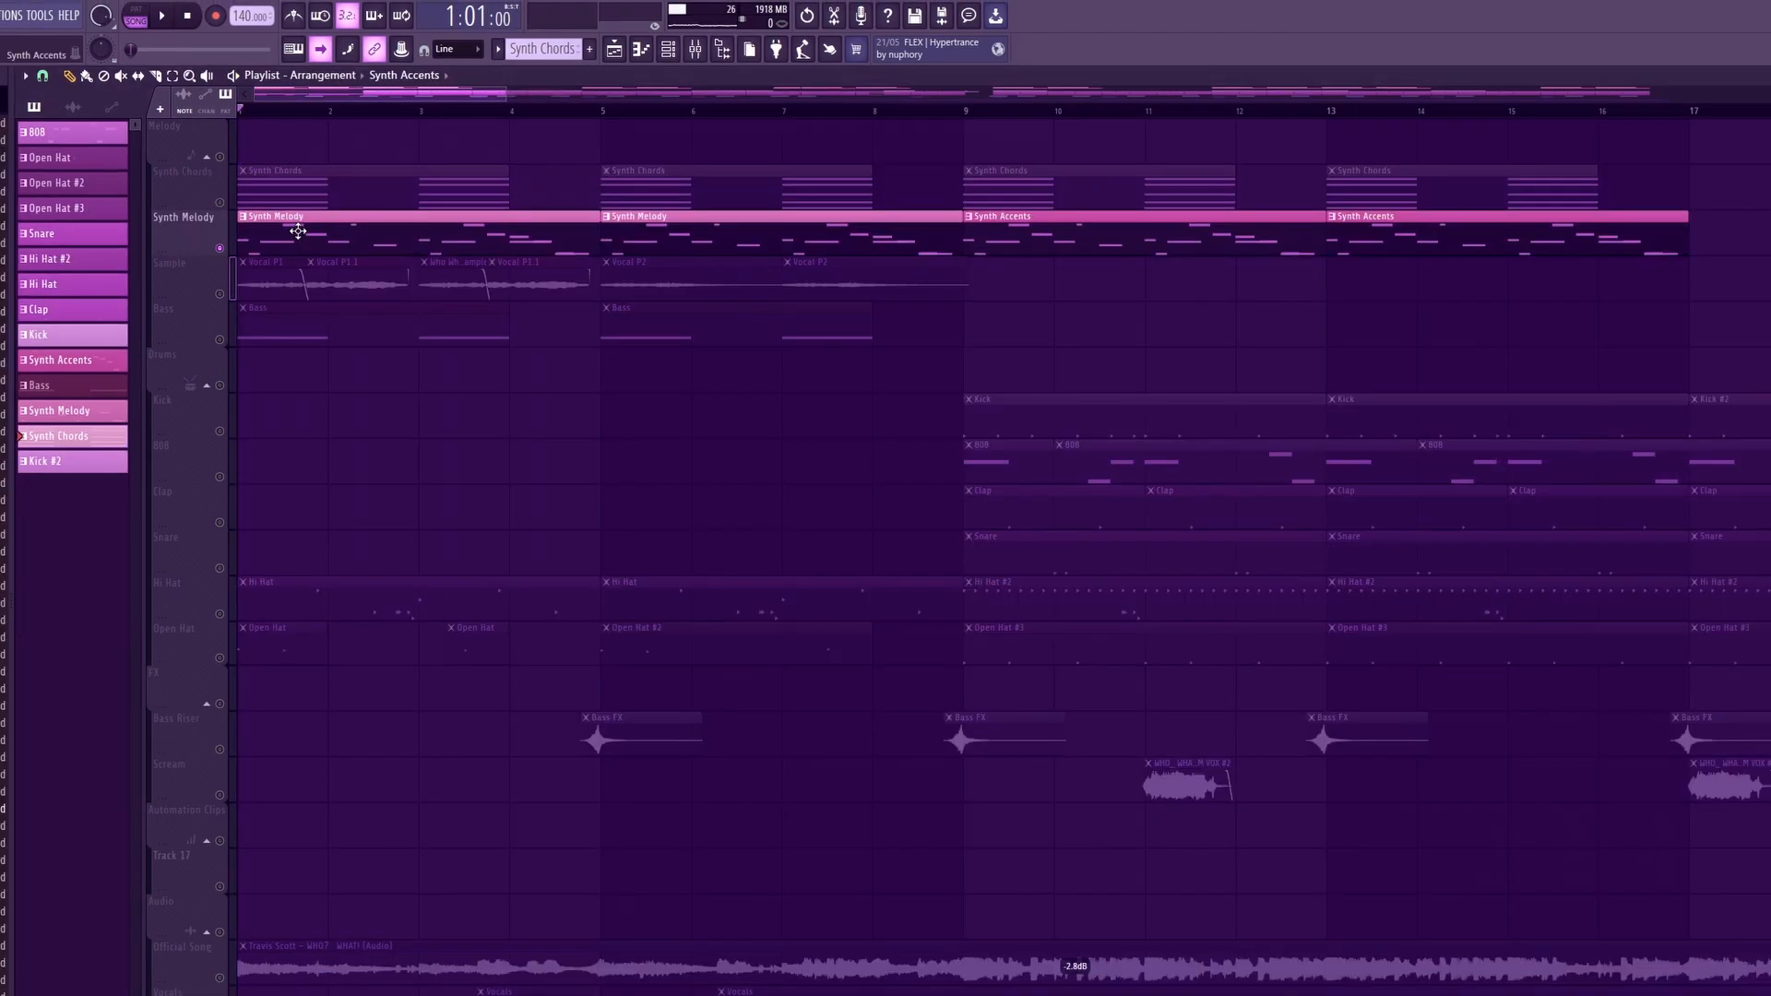
scroll(671, 578, "down", 3)
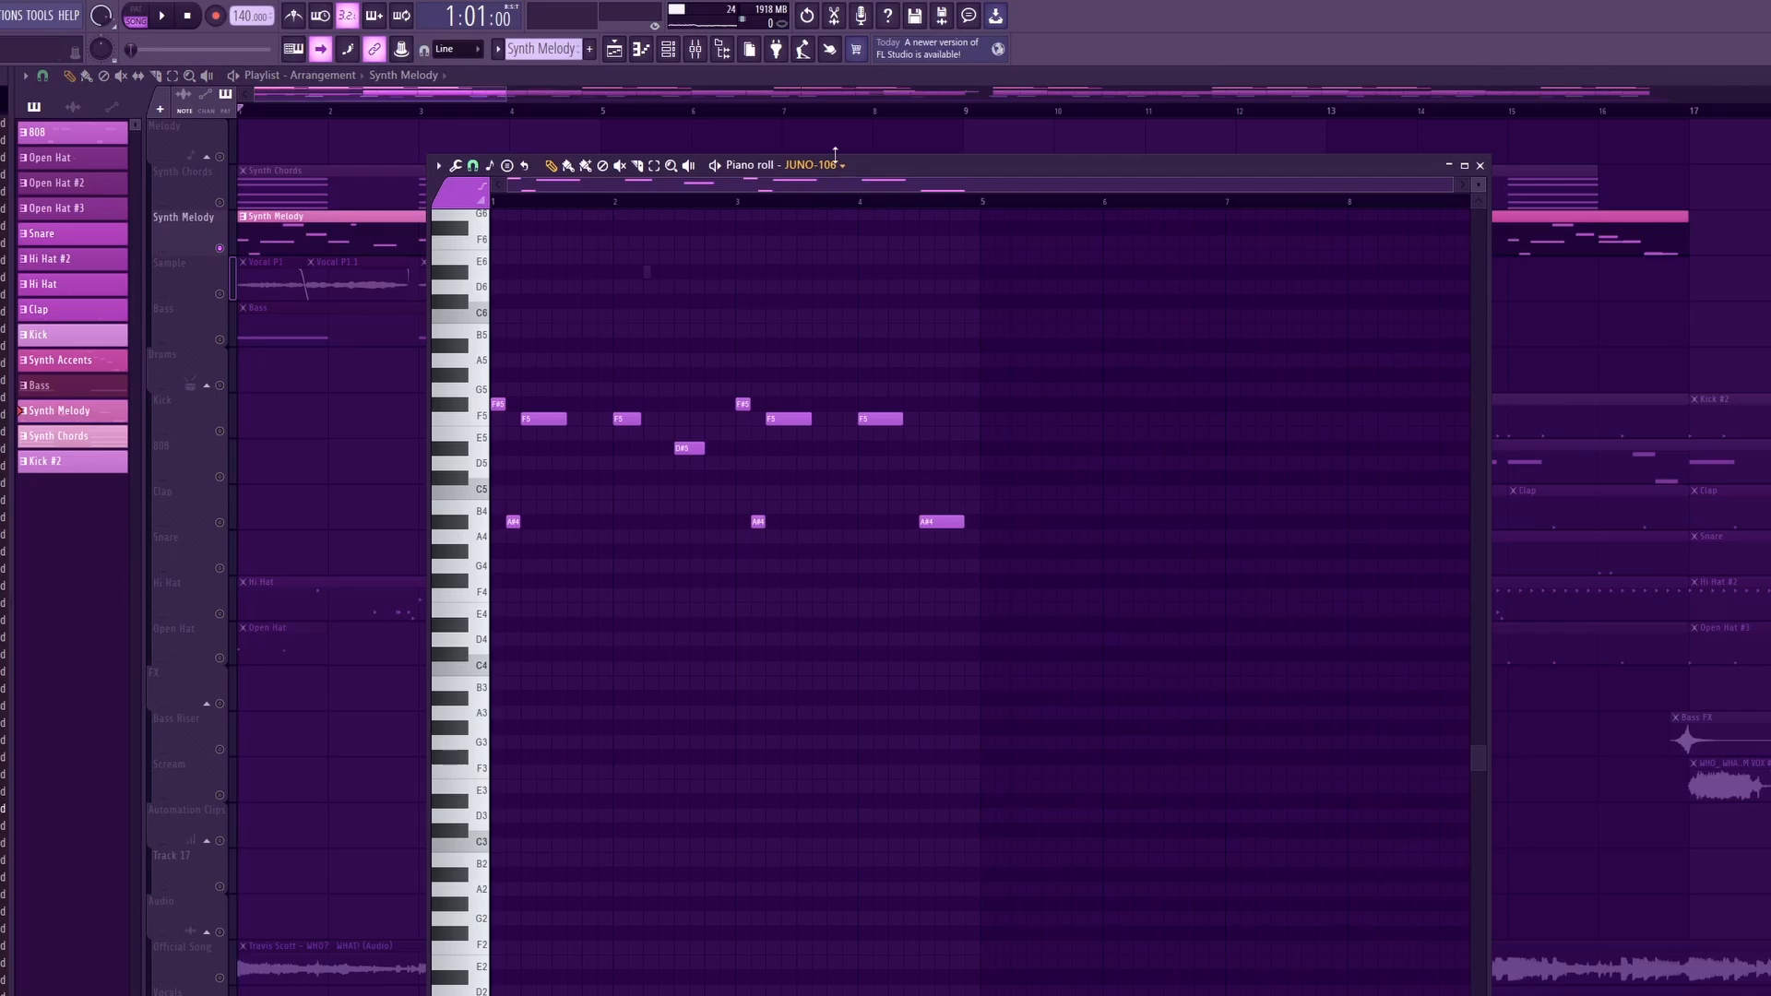
key("F6")
left_click(753, 653)
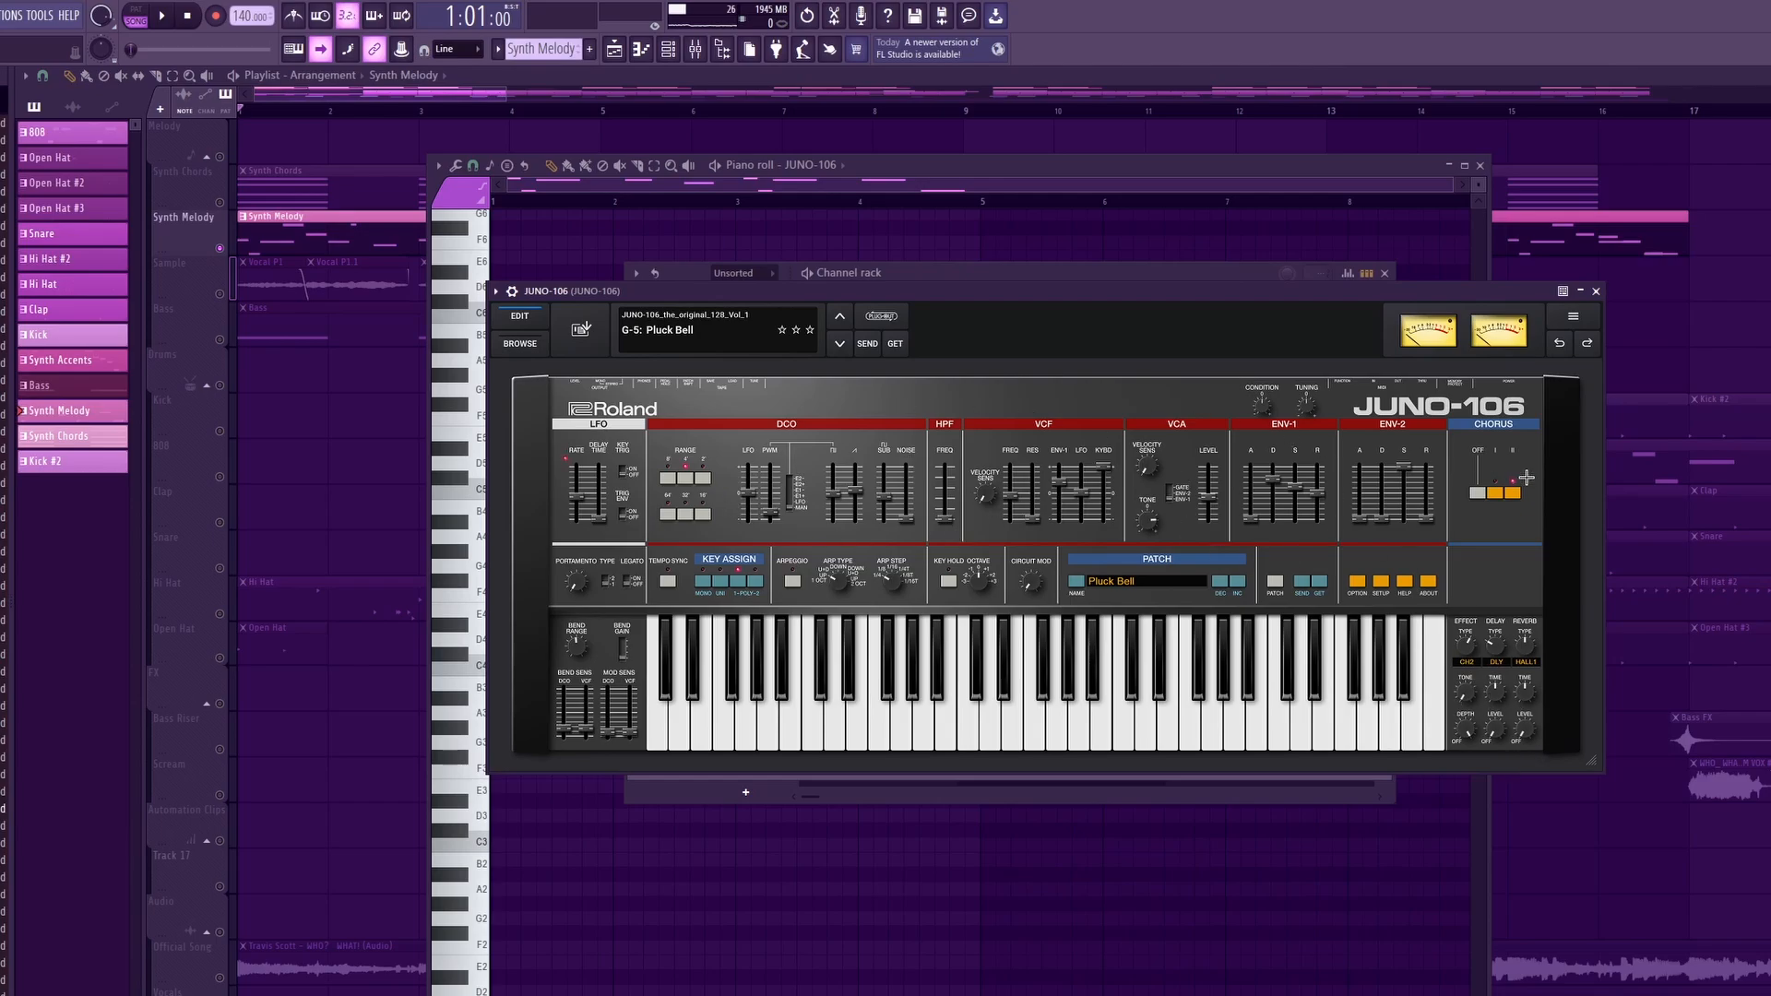
left_click(1597, 293)
left_click(1384, 273)
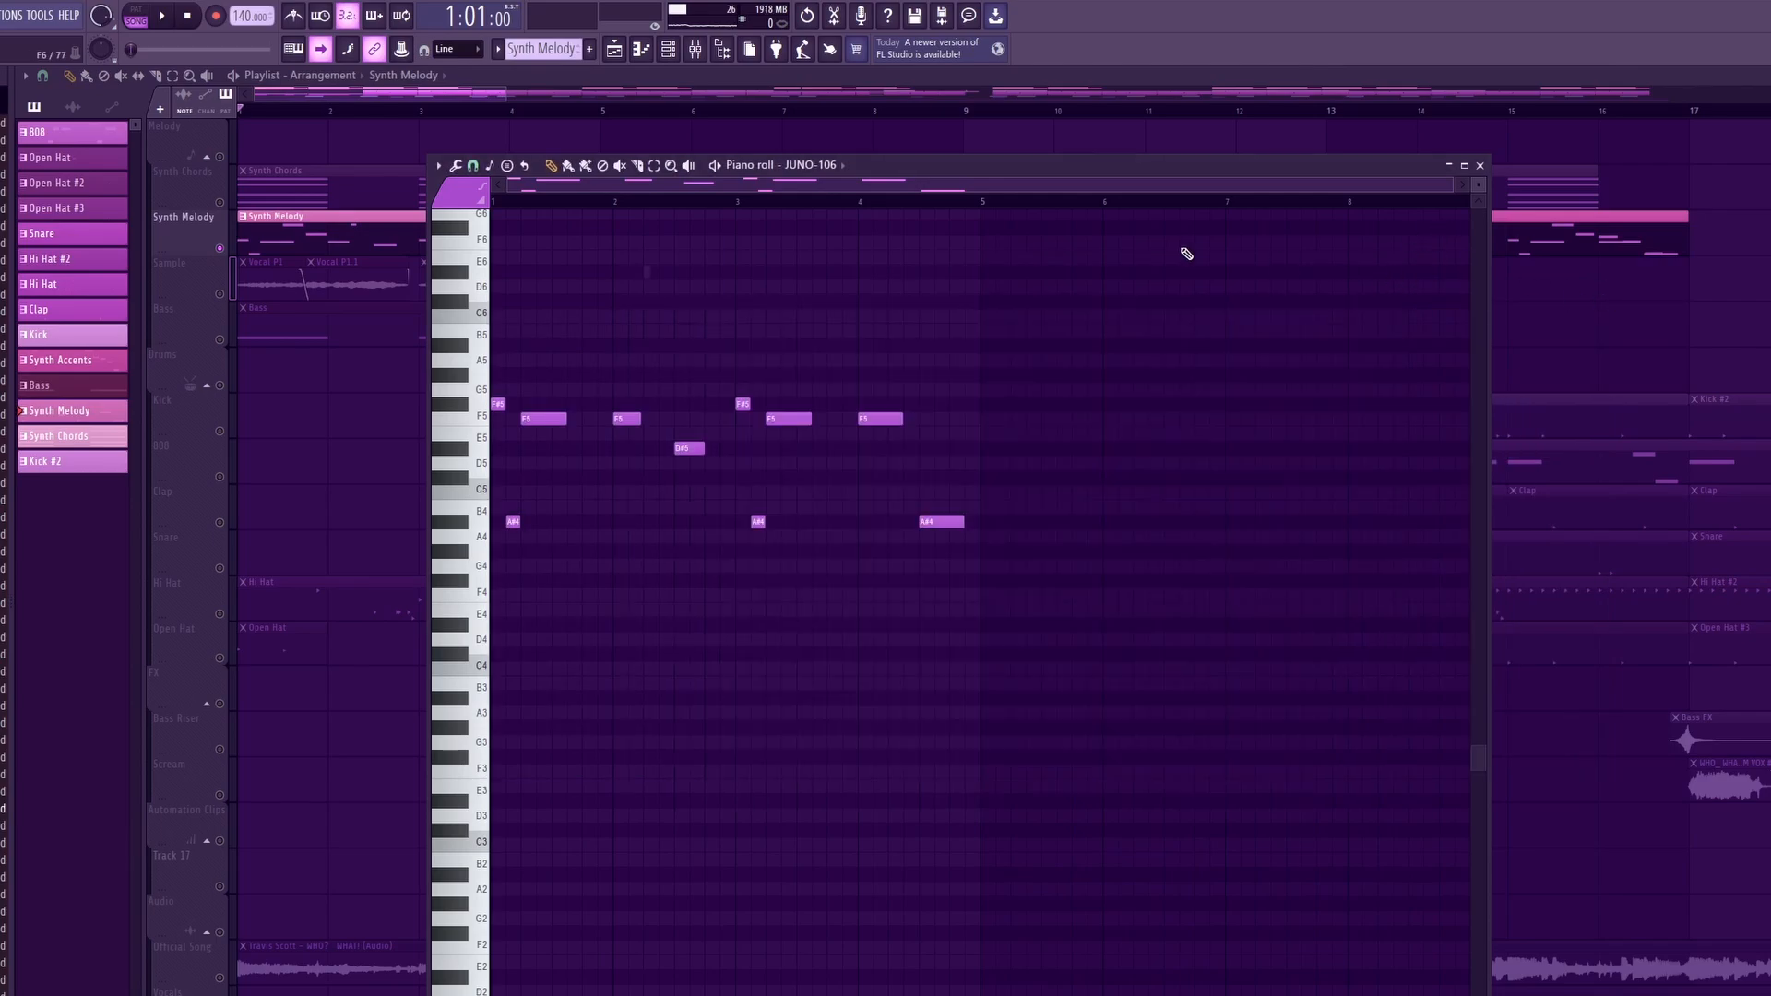
Step: Play back the Synth Melody notes and return to the playlist
key("space")
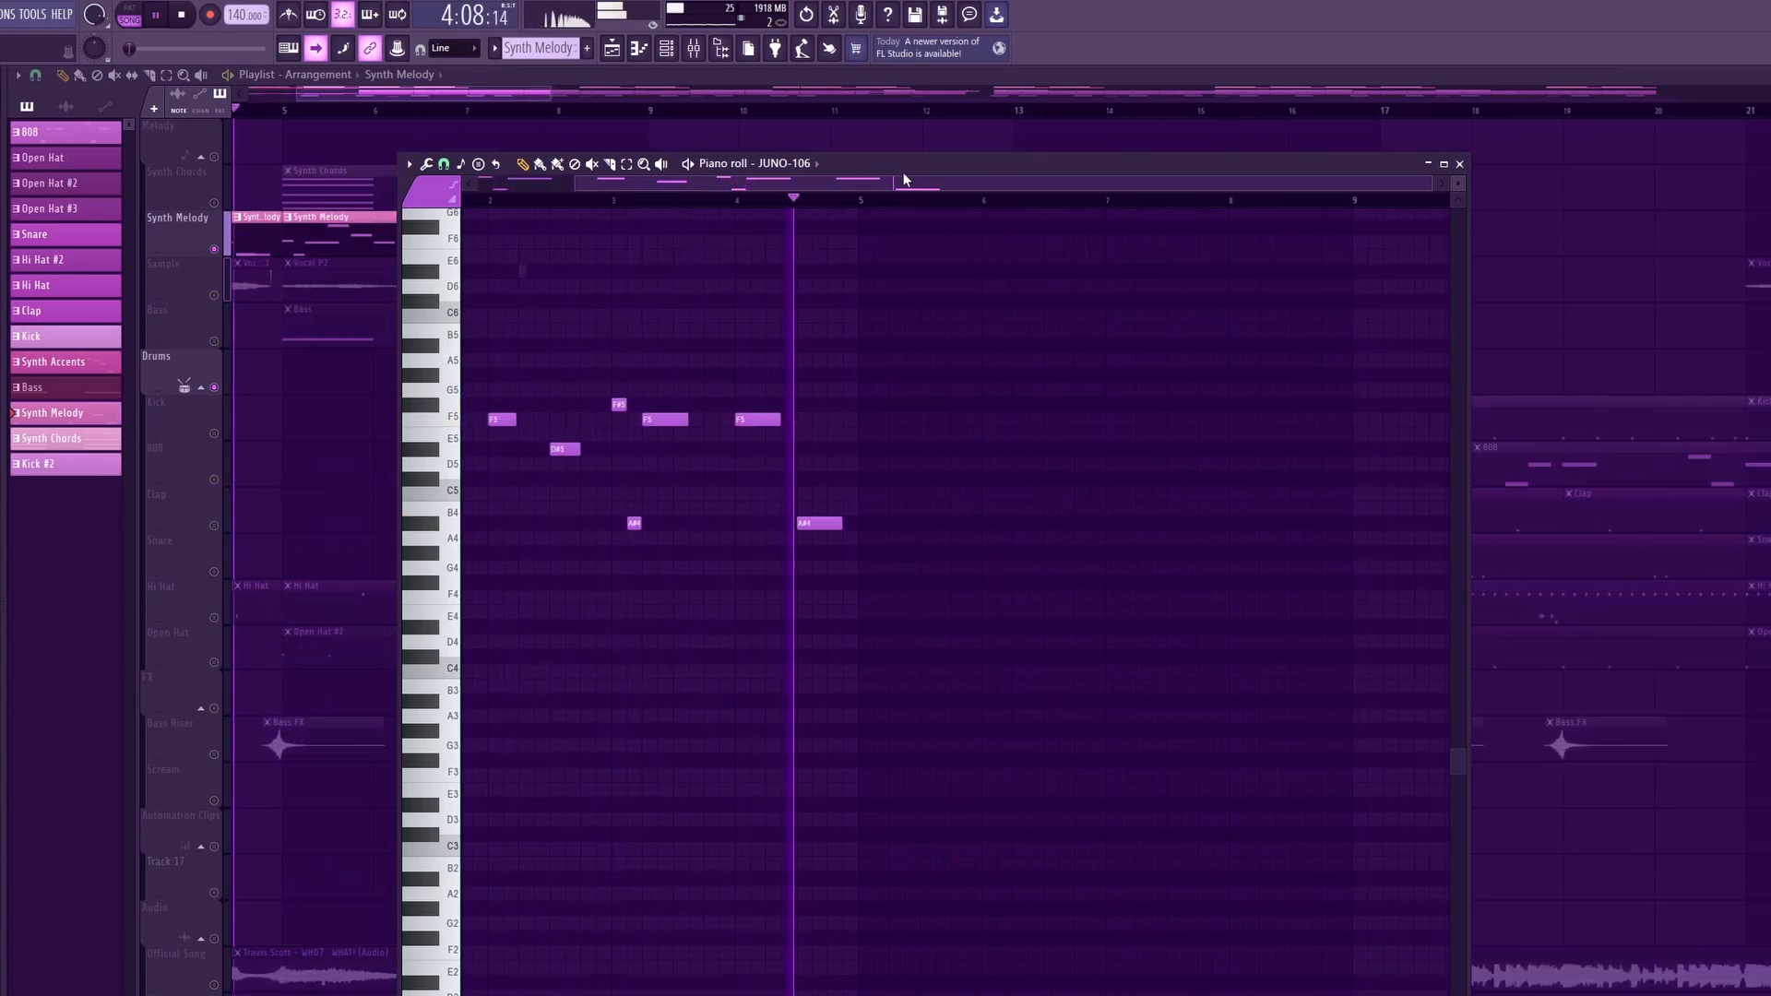
key("space")
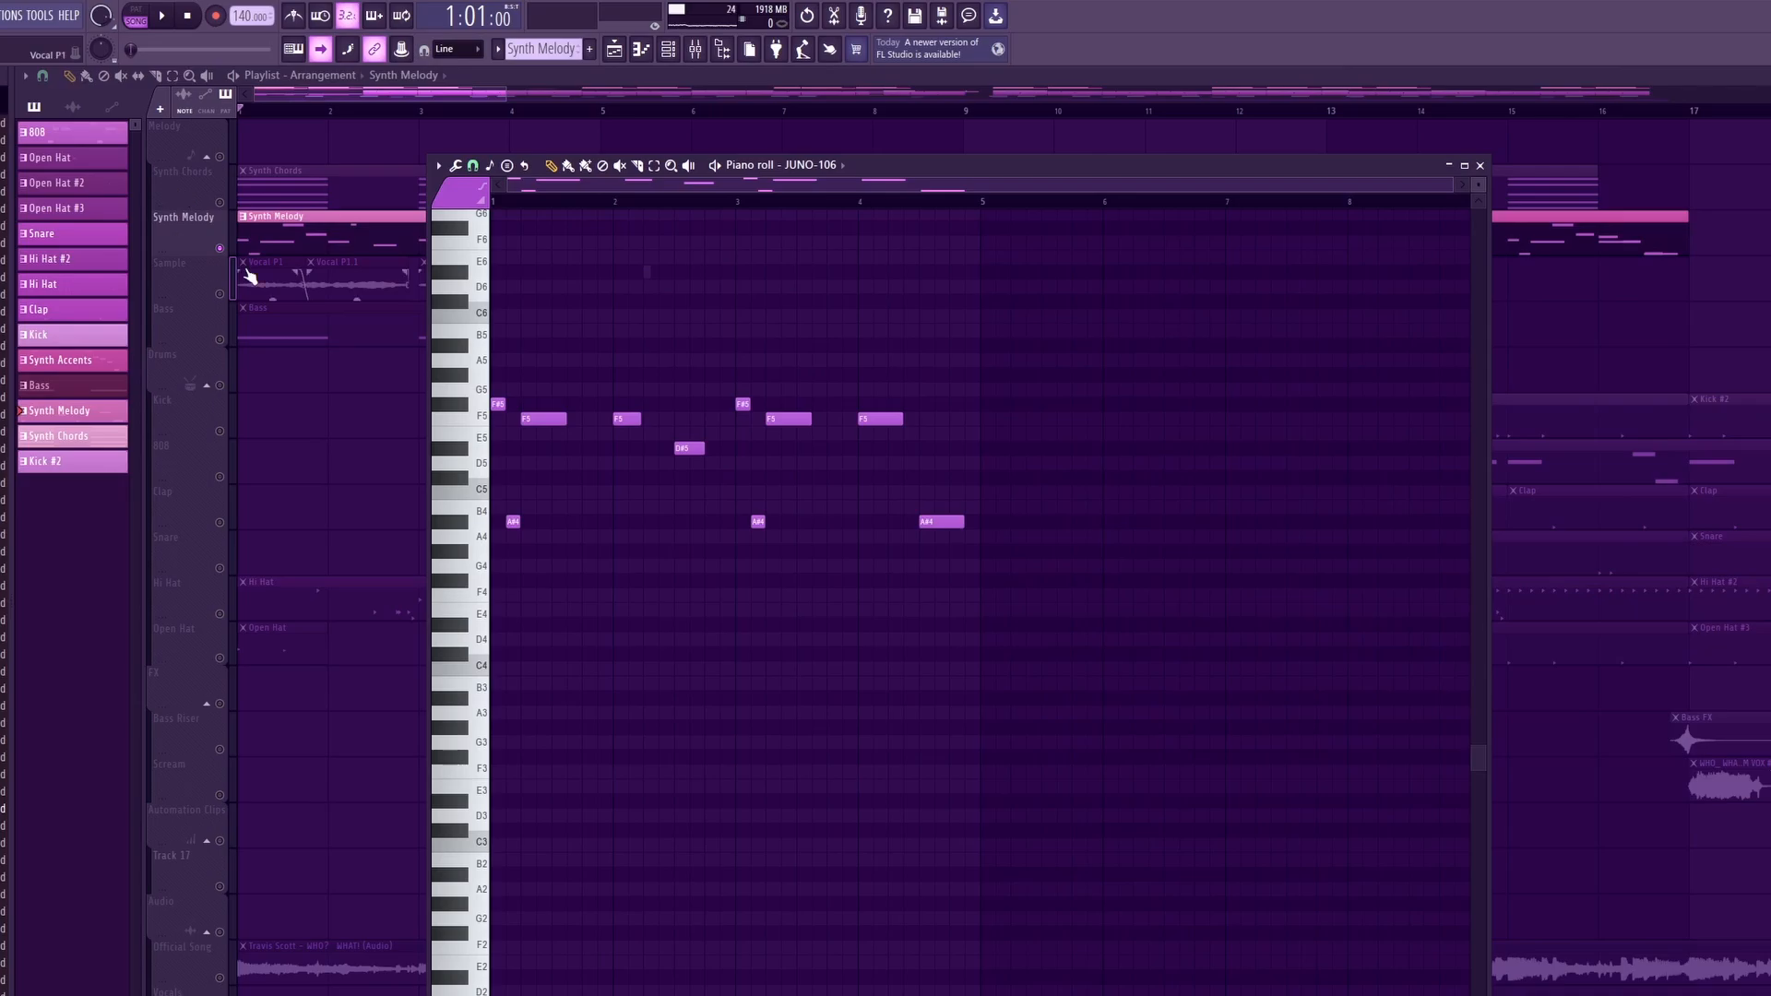
left_click(280, 114)
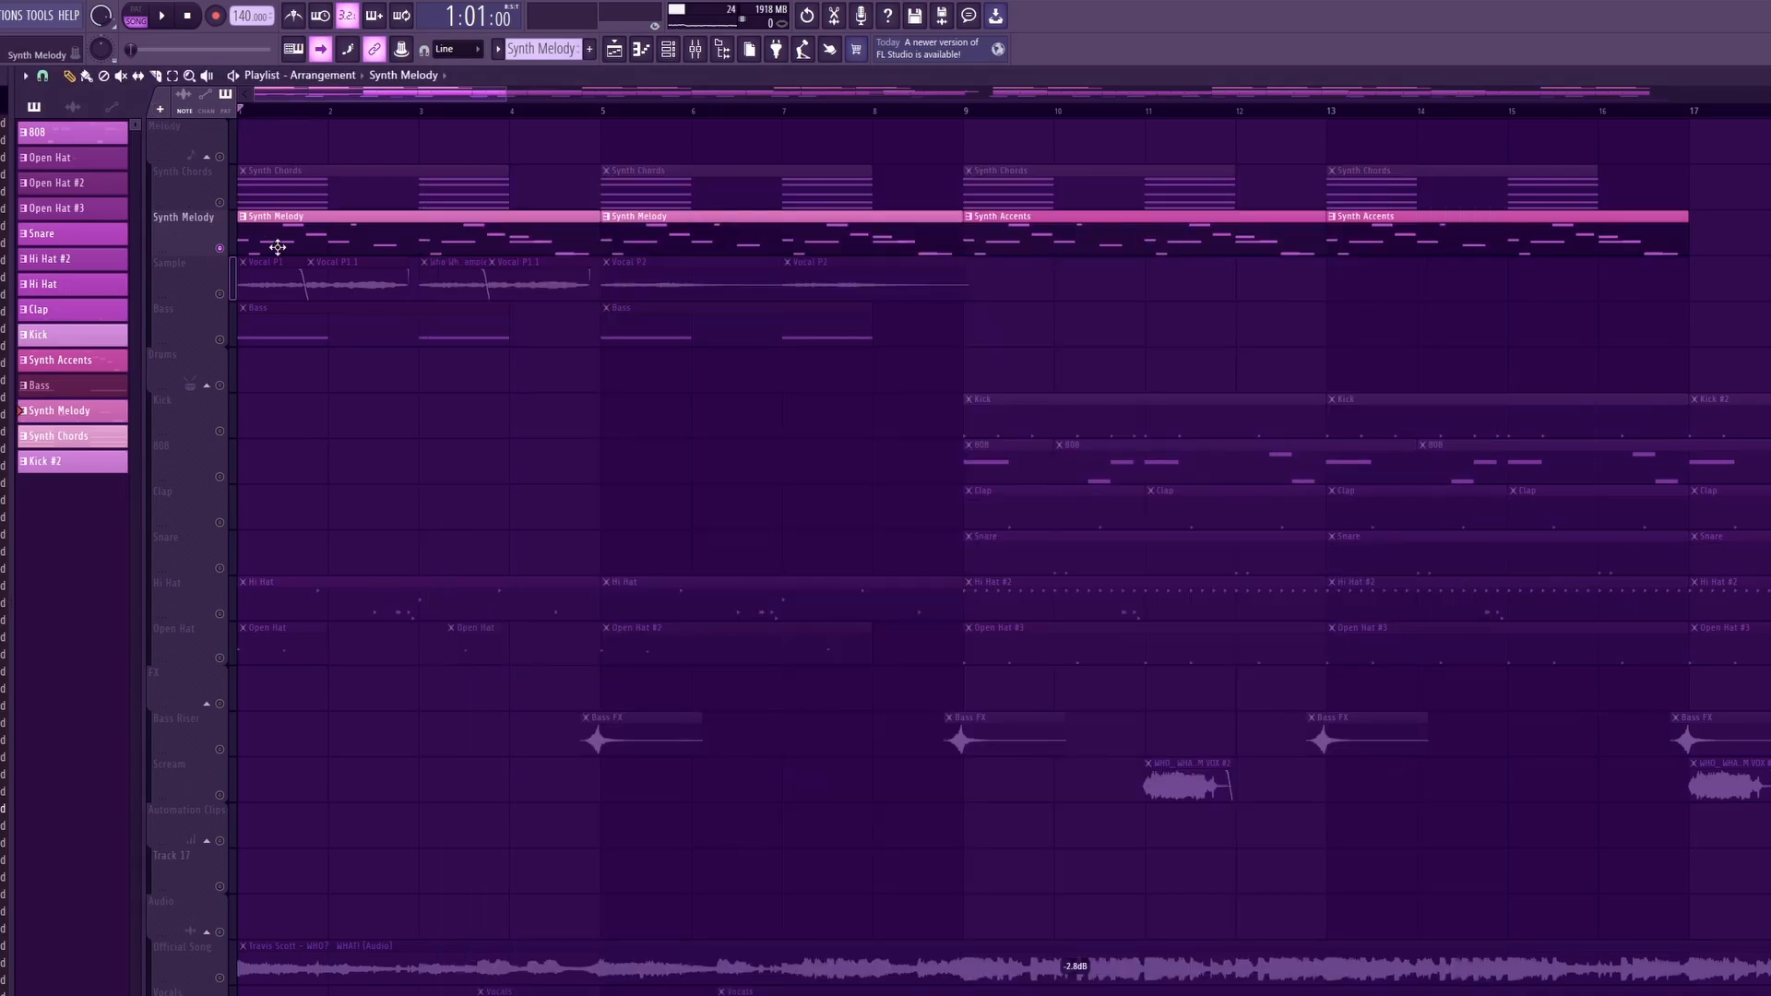
Step: Move the first Synth Melody clip down to the start of the Drums track and unmute that track
left_click_drag(279, 240, 253, 376)
left_click(221, 386)
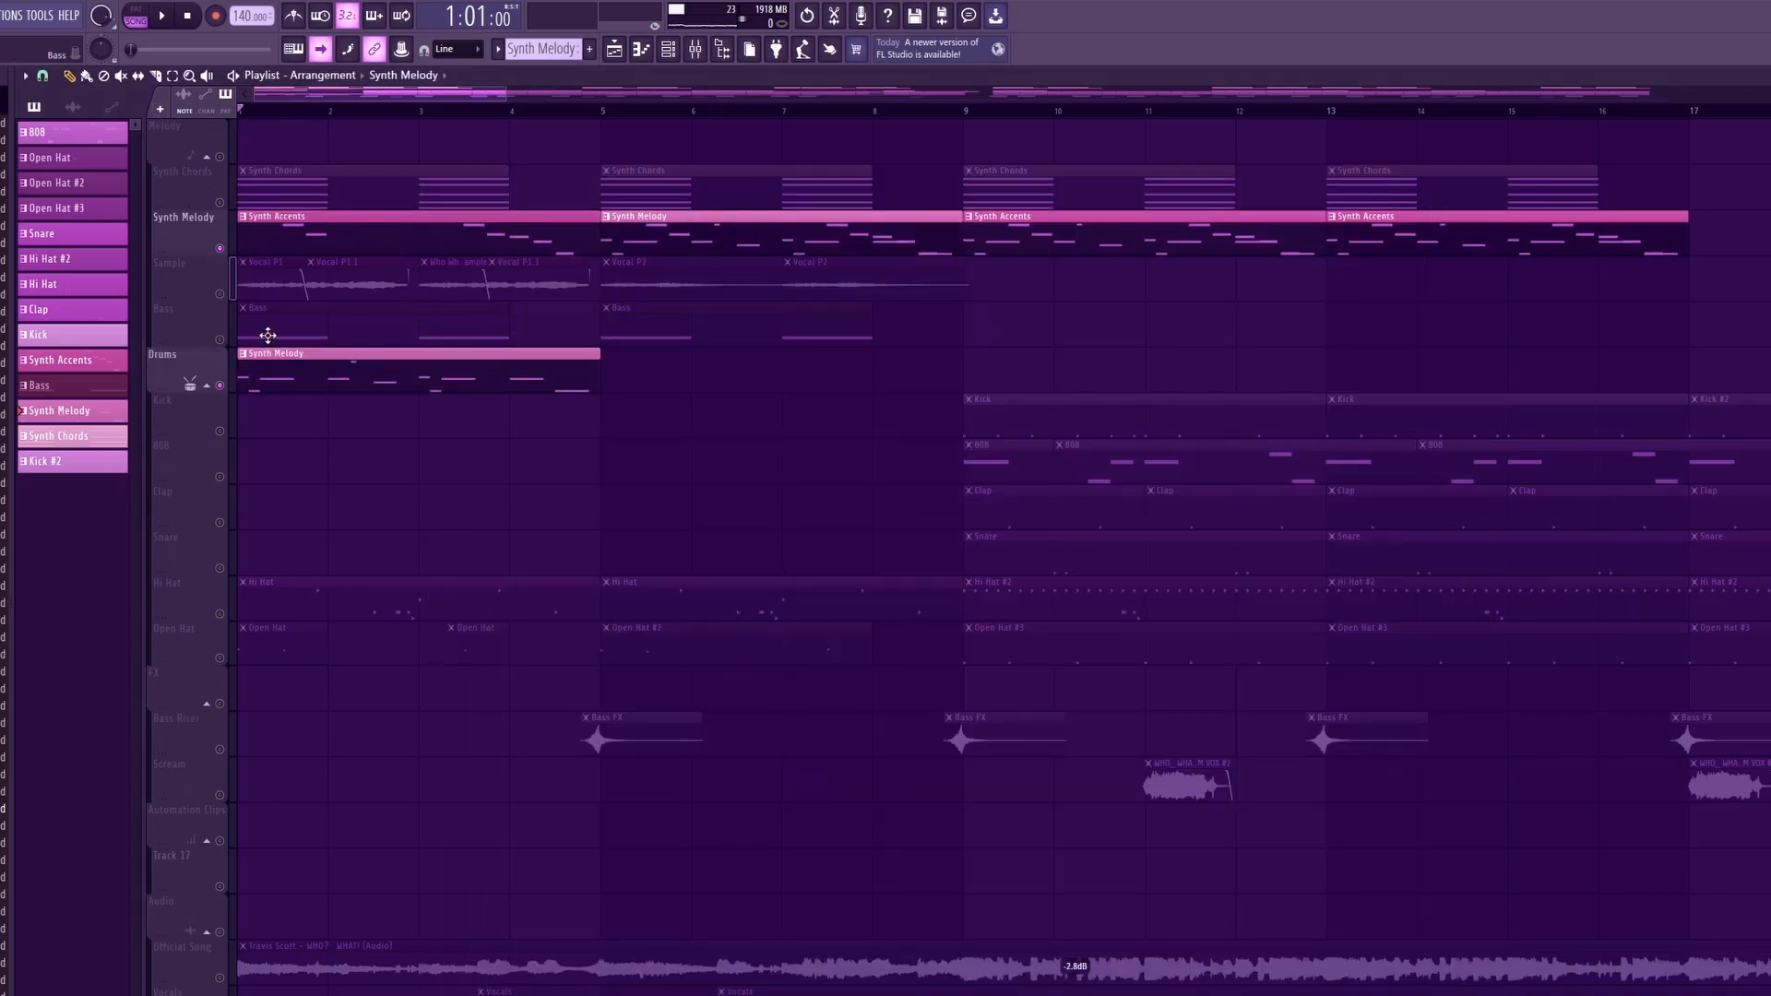
Step: Open the Synth Accents notes in the piano roll and bring up the JUNO-106 #4 instrument
double_click(302, 234)
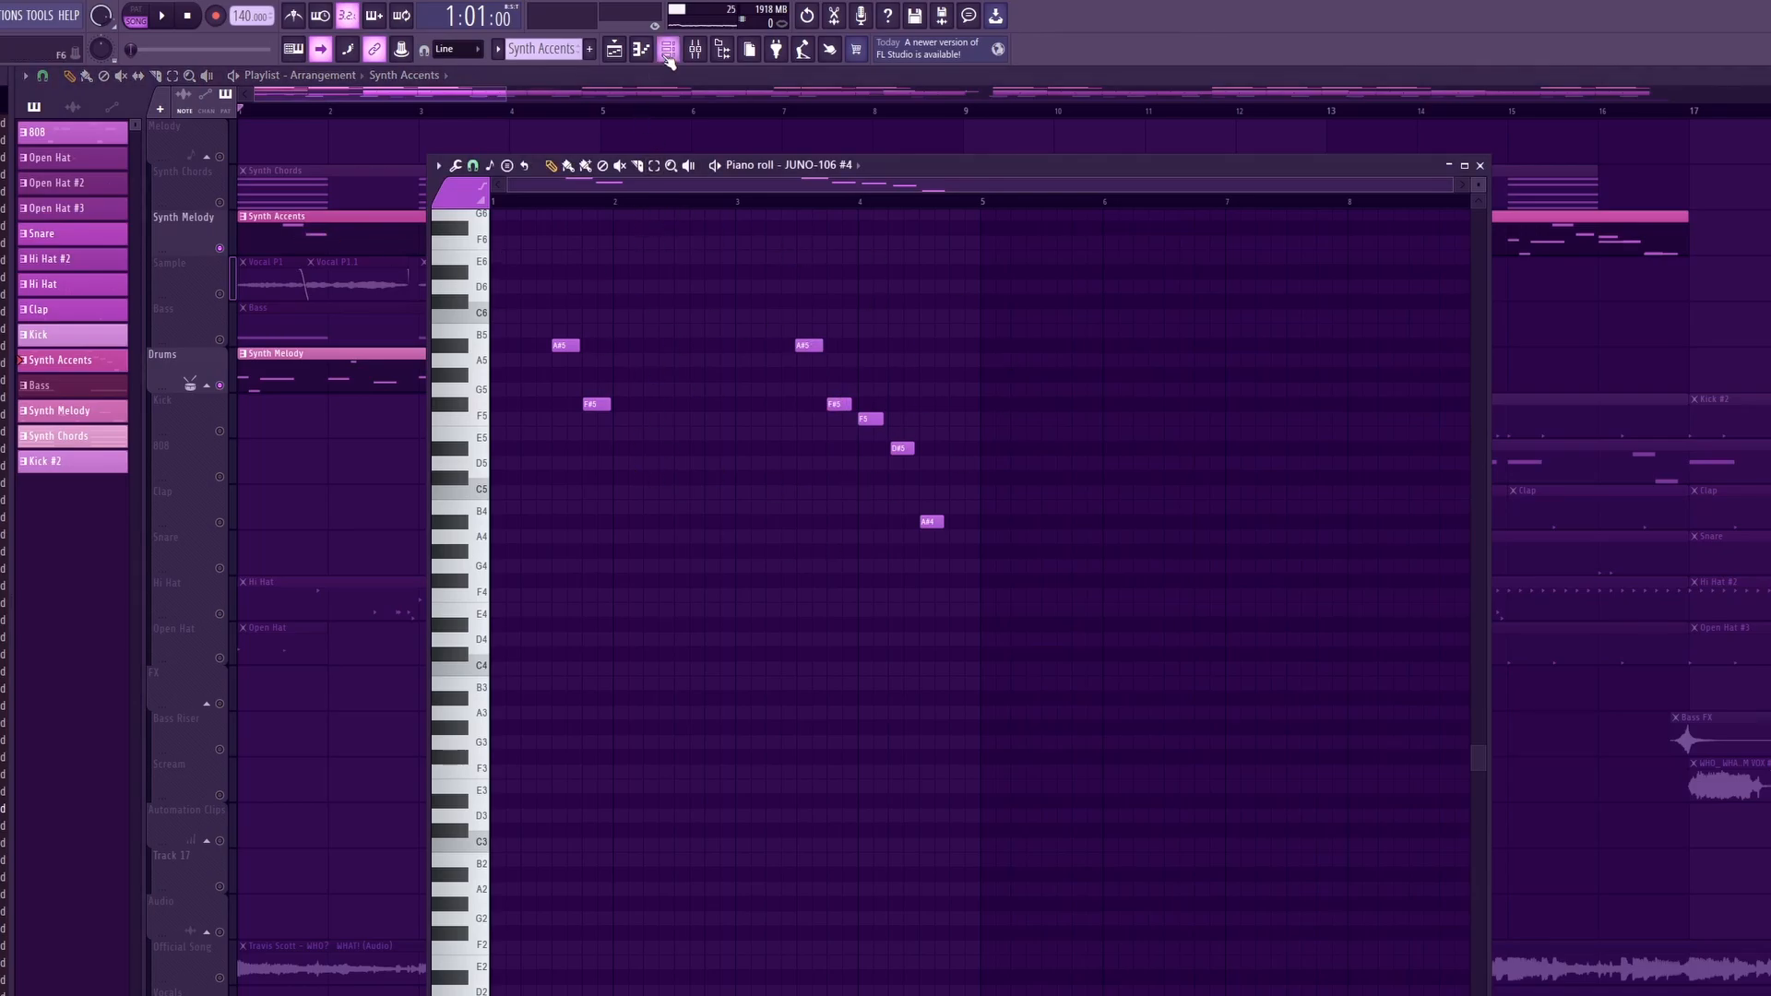
left_click(667, 52)
left_click(753, 728)
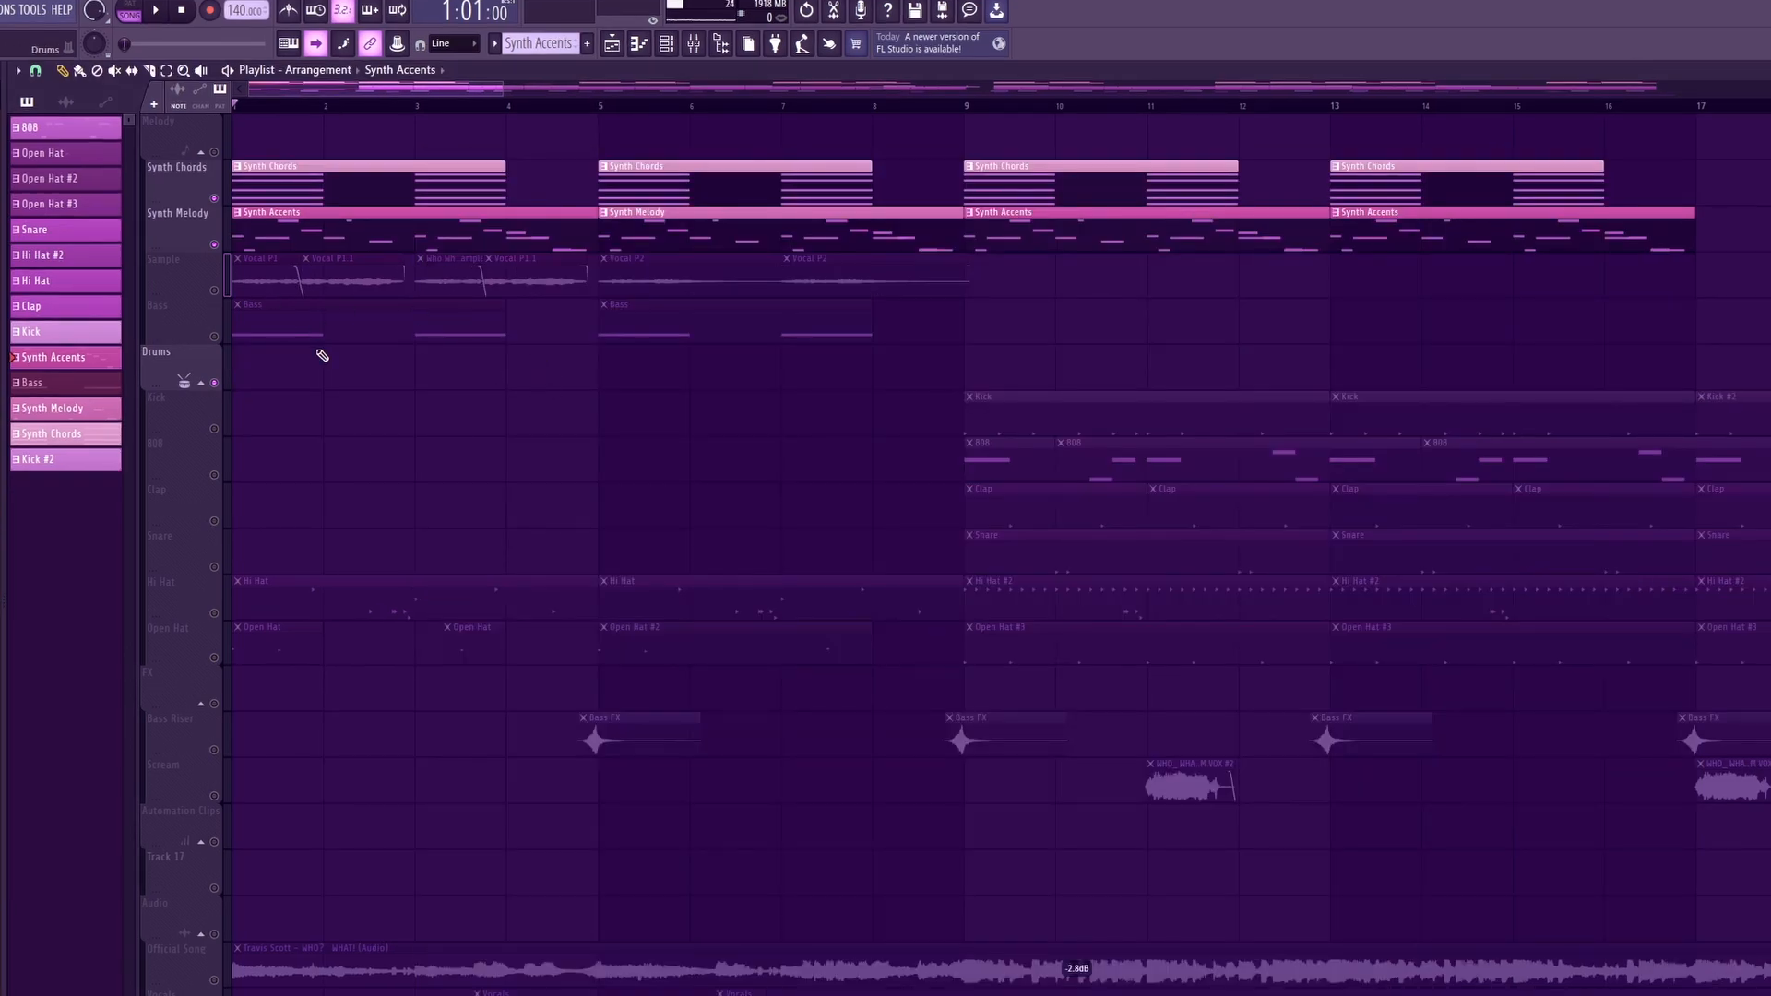
Step: Solo the Bass track and inspect the Chonk 8s preset of its Analog Lab V instrument
left_click(215, 339)
left_click(670, 46)
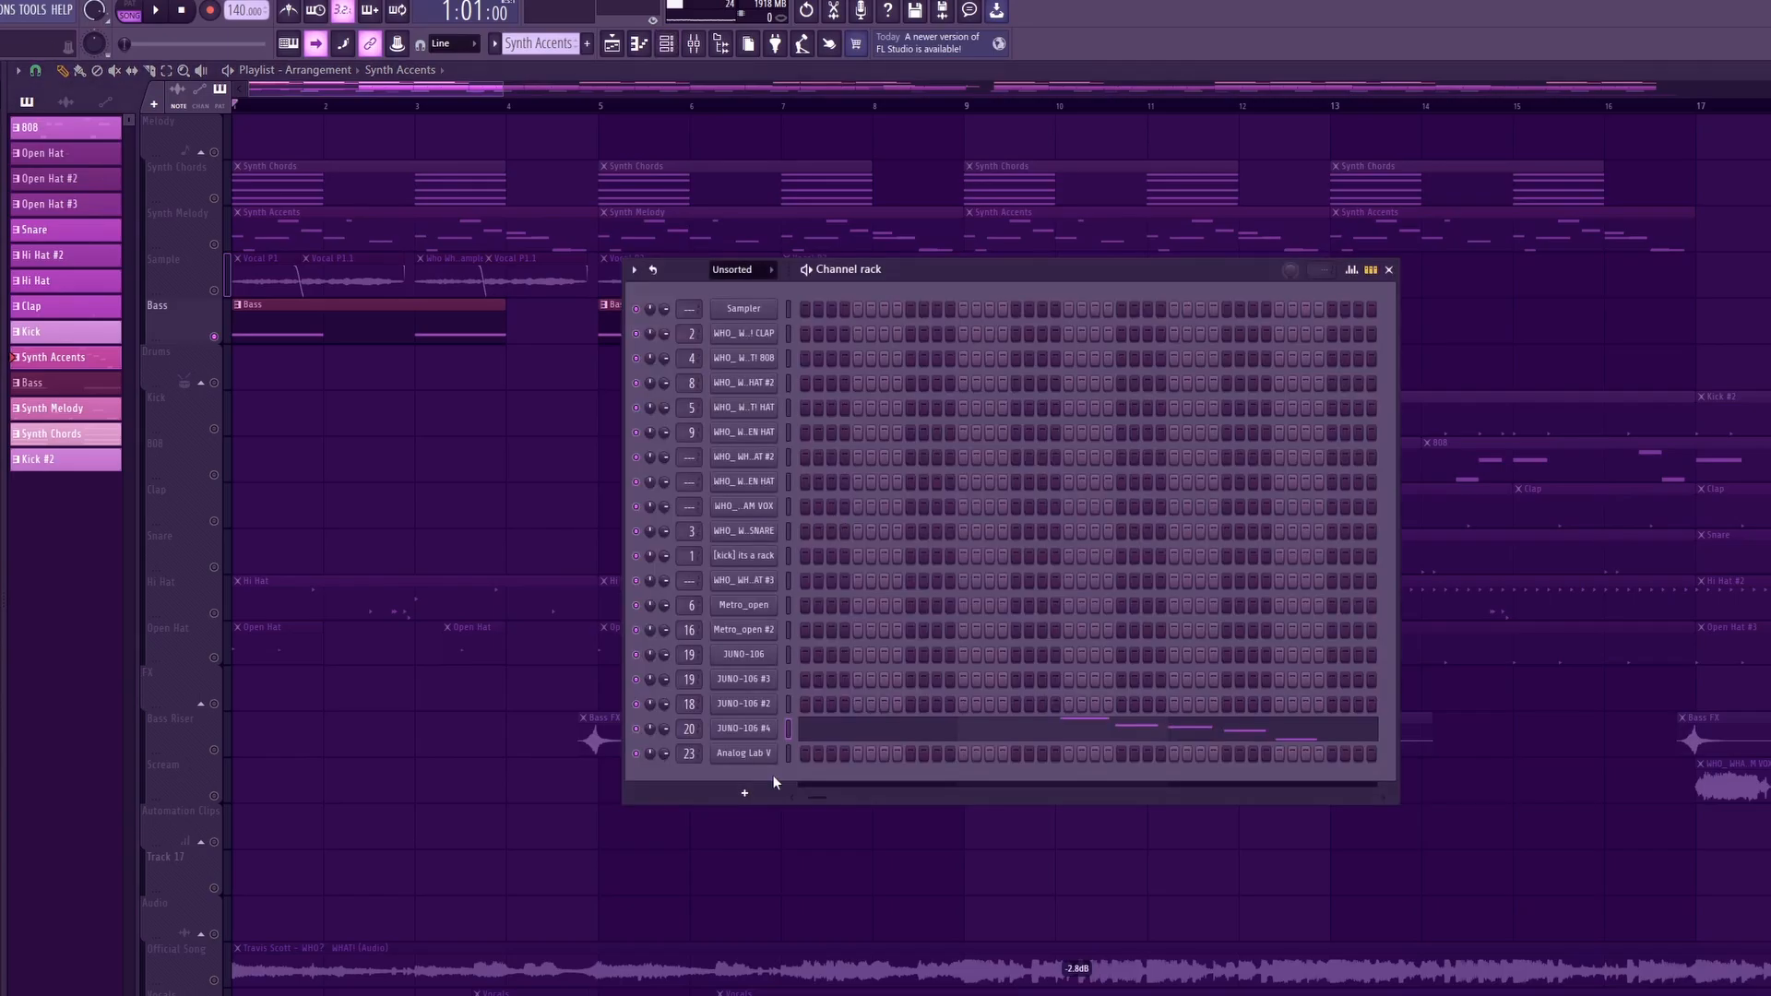
left_click(743, 754)
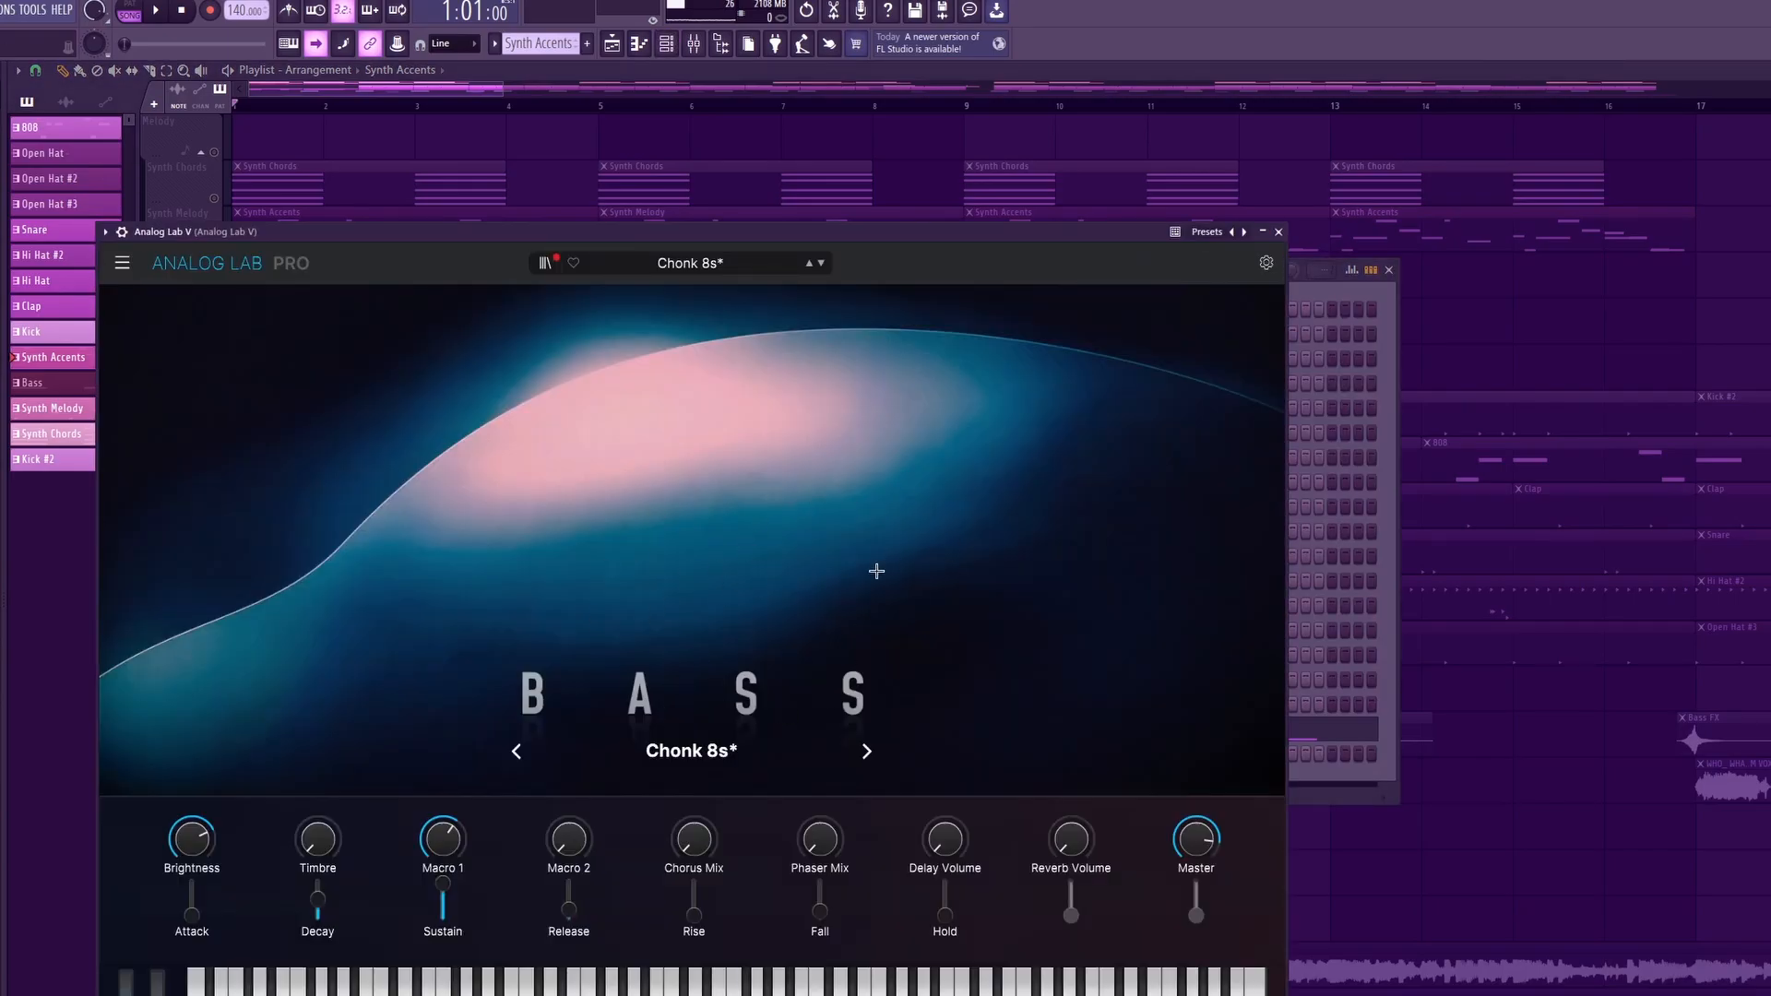
left_click(1278, 231)
left_click(1388, 269)
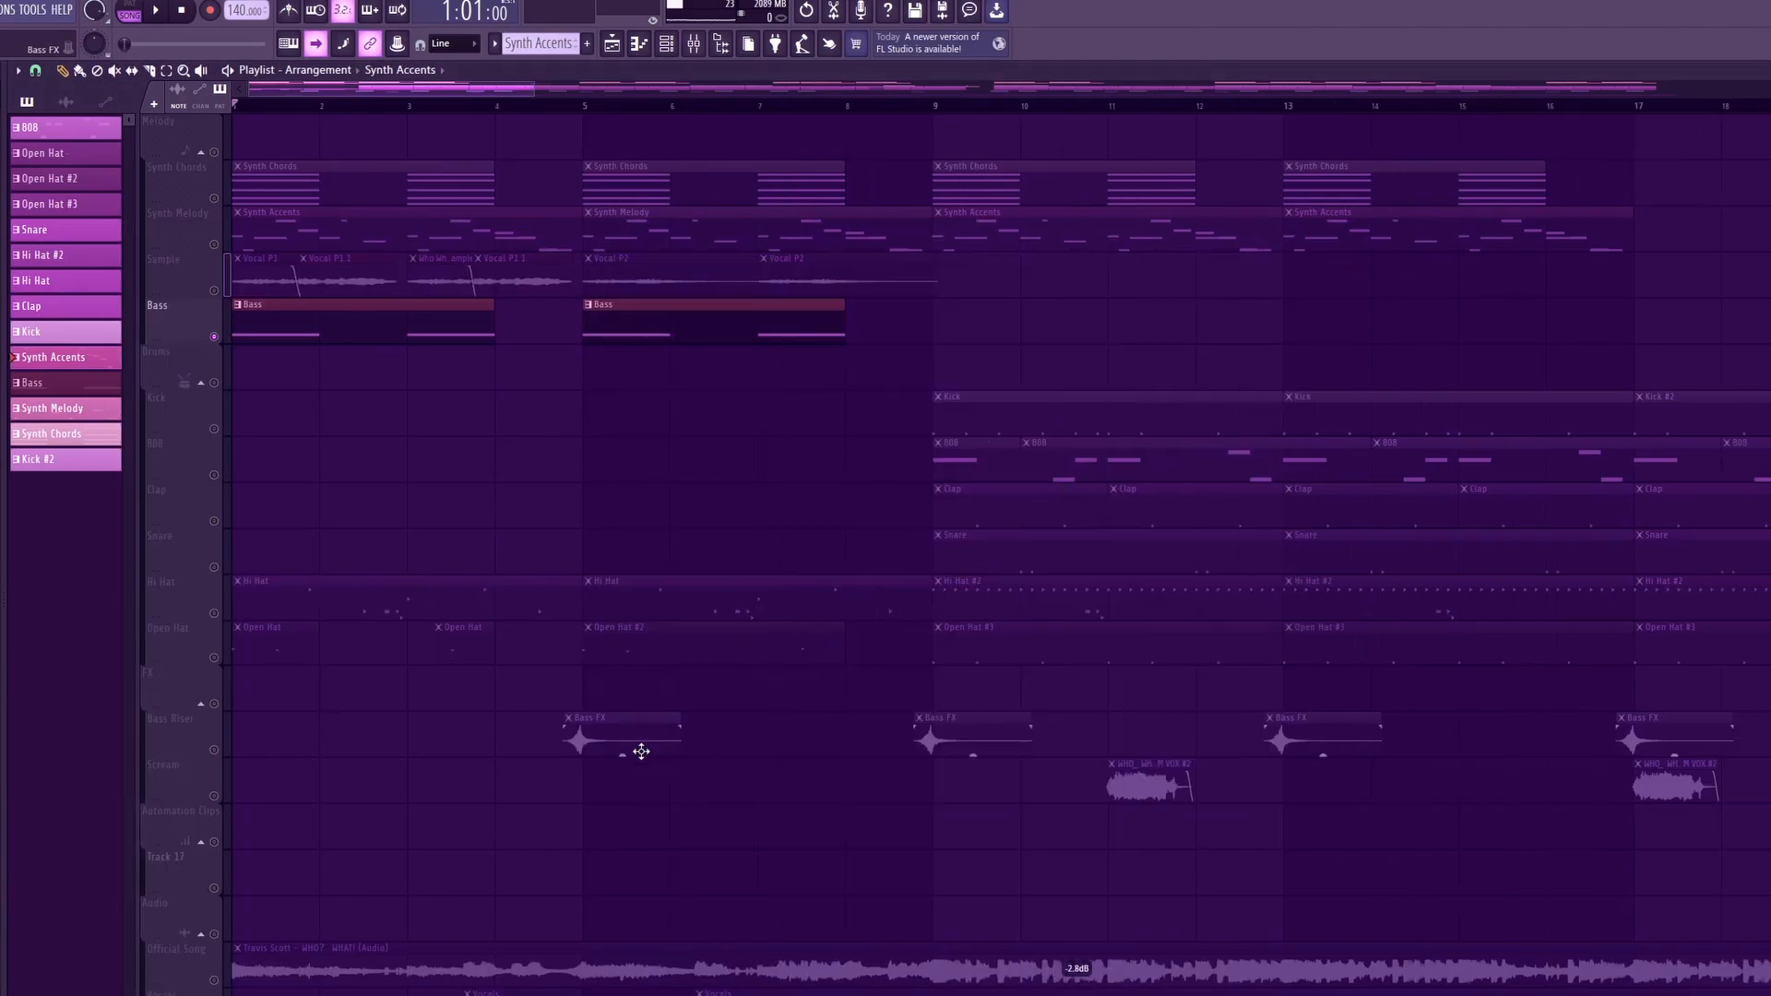
Step: Unmute the Bass Riser track alongside the Bass track
scroll(245, 752, "down", 2)
scroll(516, 738, "up", 4)
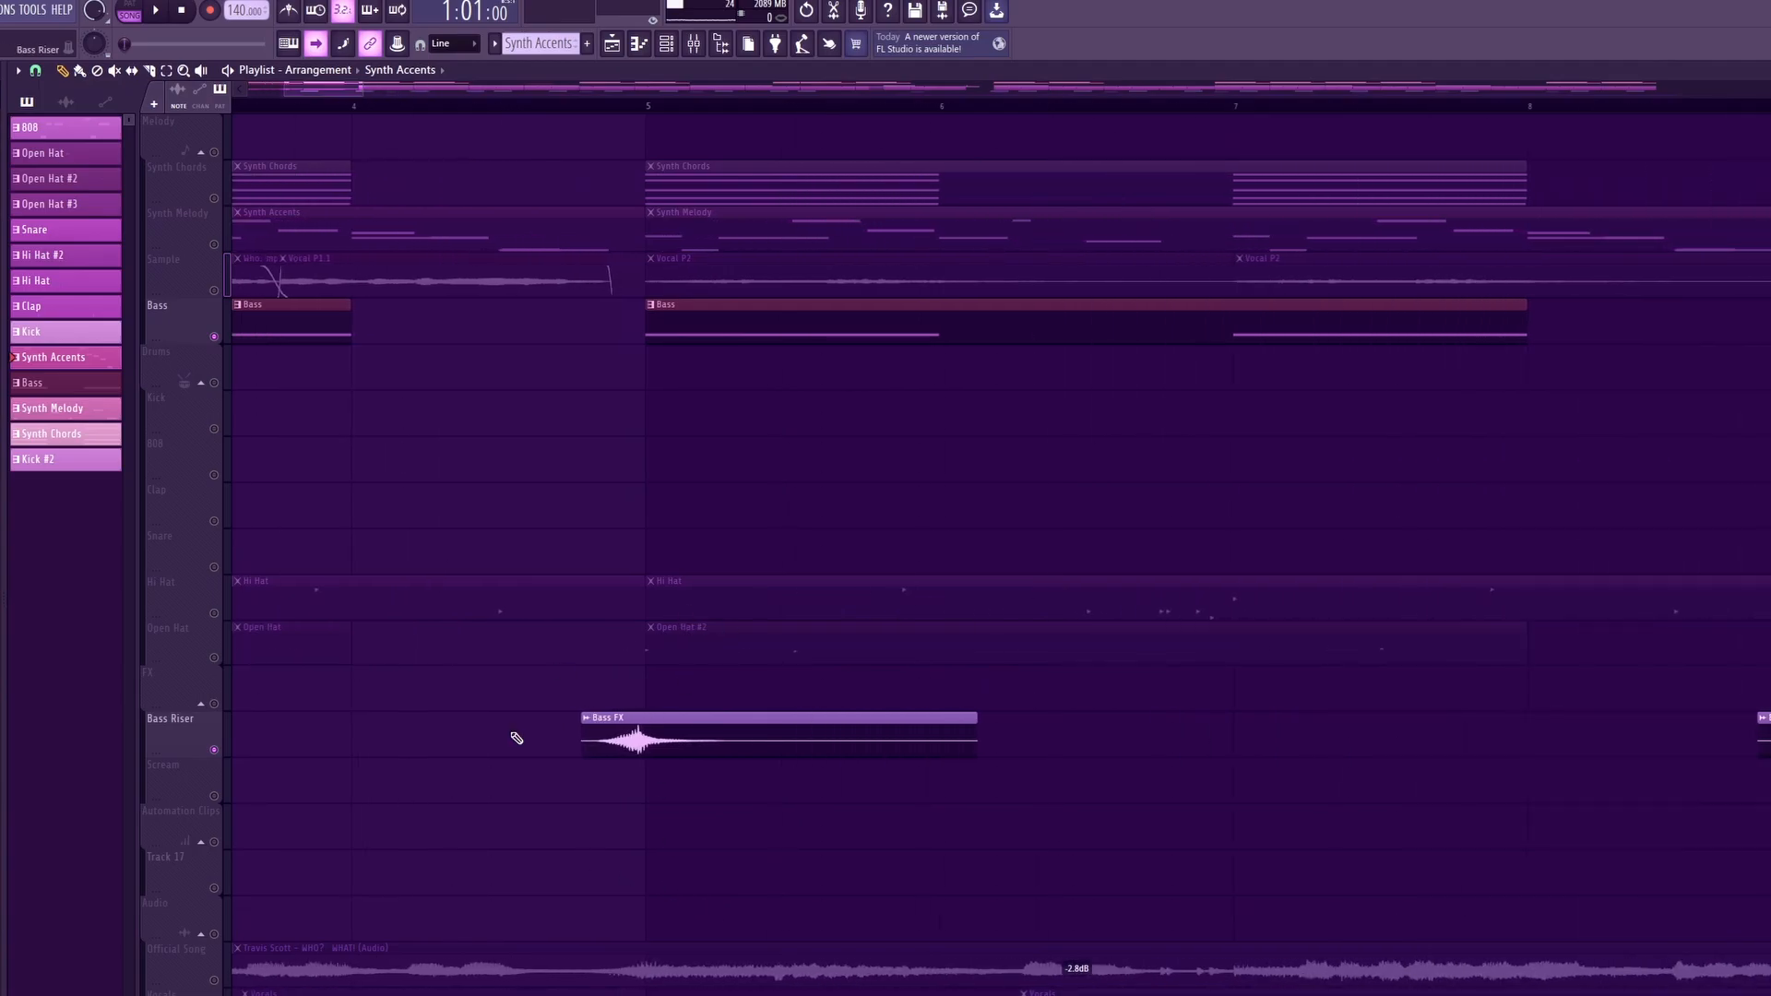
scroll(658, 631, "down", 2)
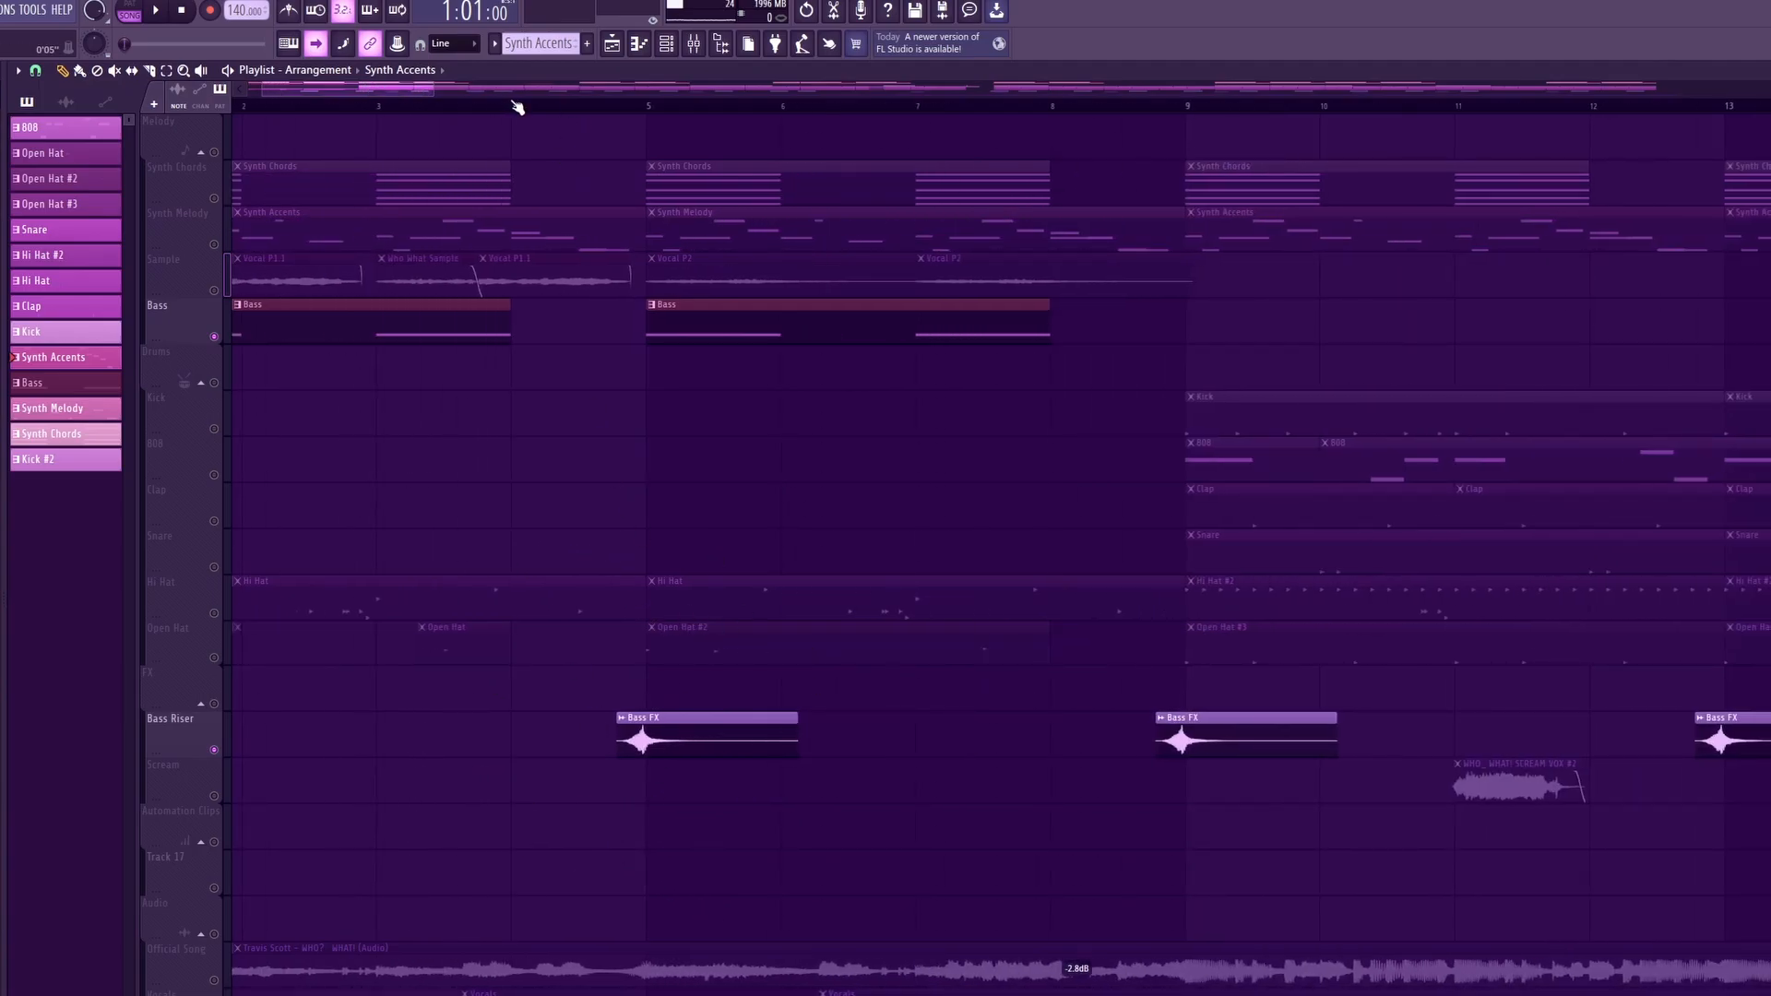
Step: Open the Bass pattern's notes in the piano roll and play them from bar 4 with the Bass Riser
double_click(415, 319)
left_click(1444, 159)
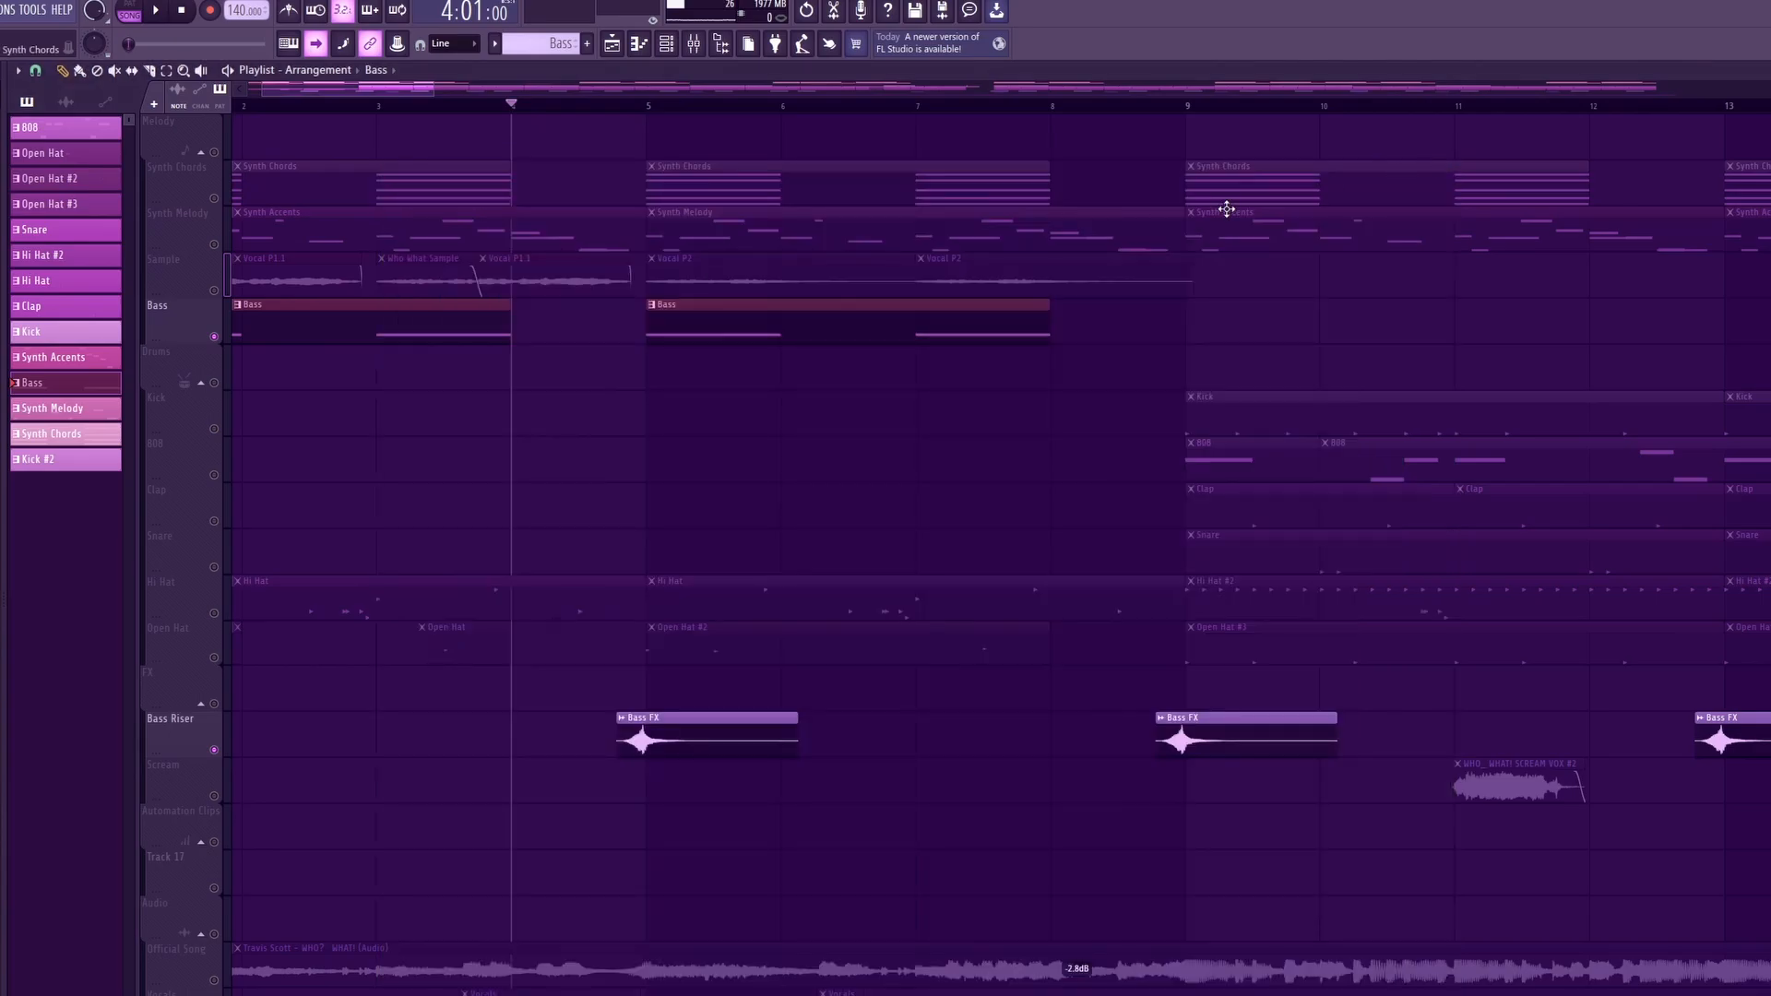
double_click(674, 311)
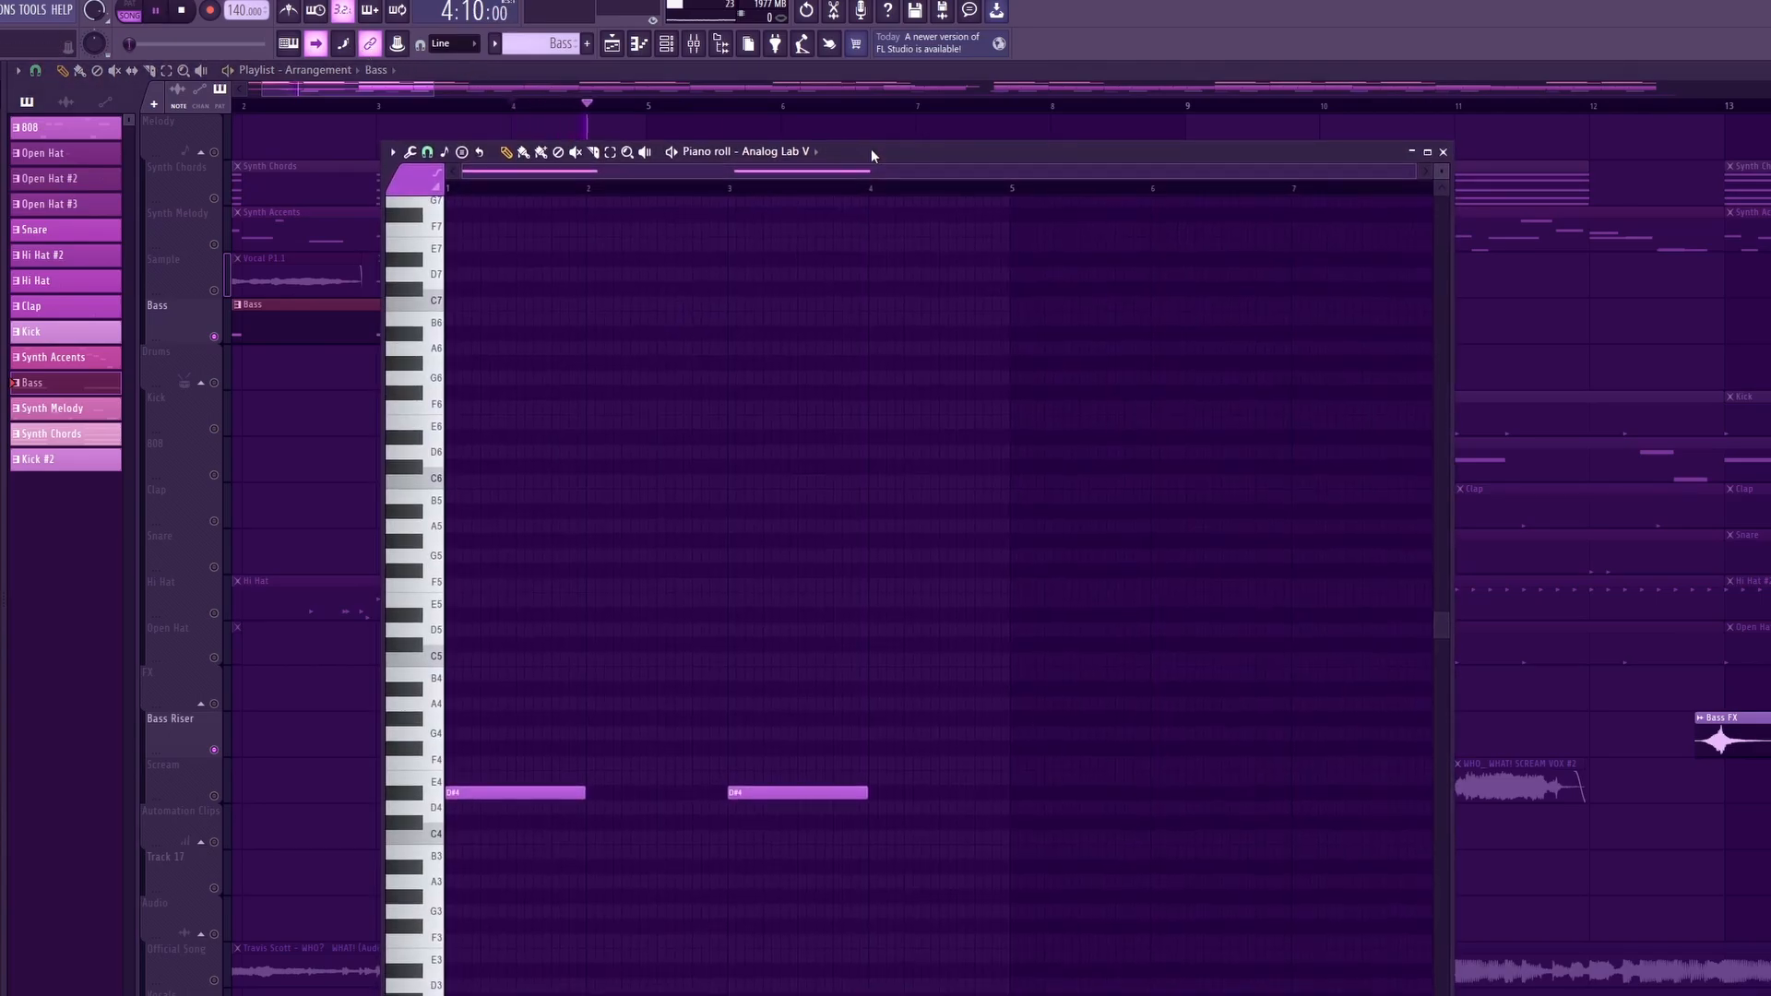
left_click(1444, 159)
double_click(678, 316)
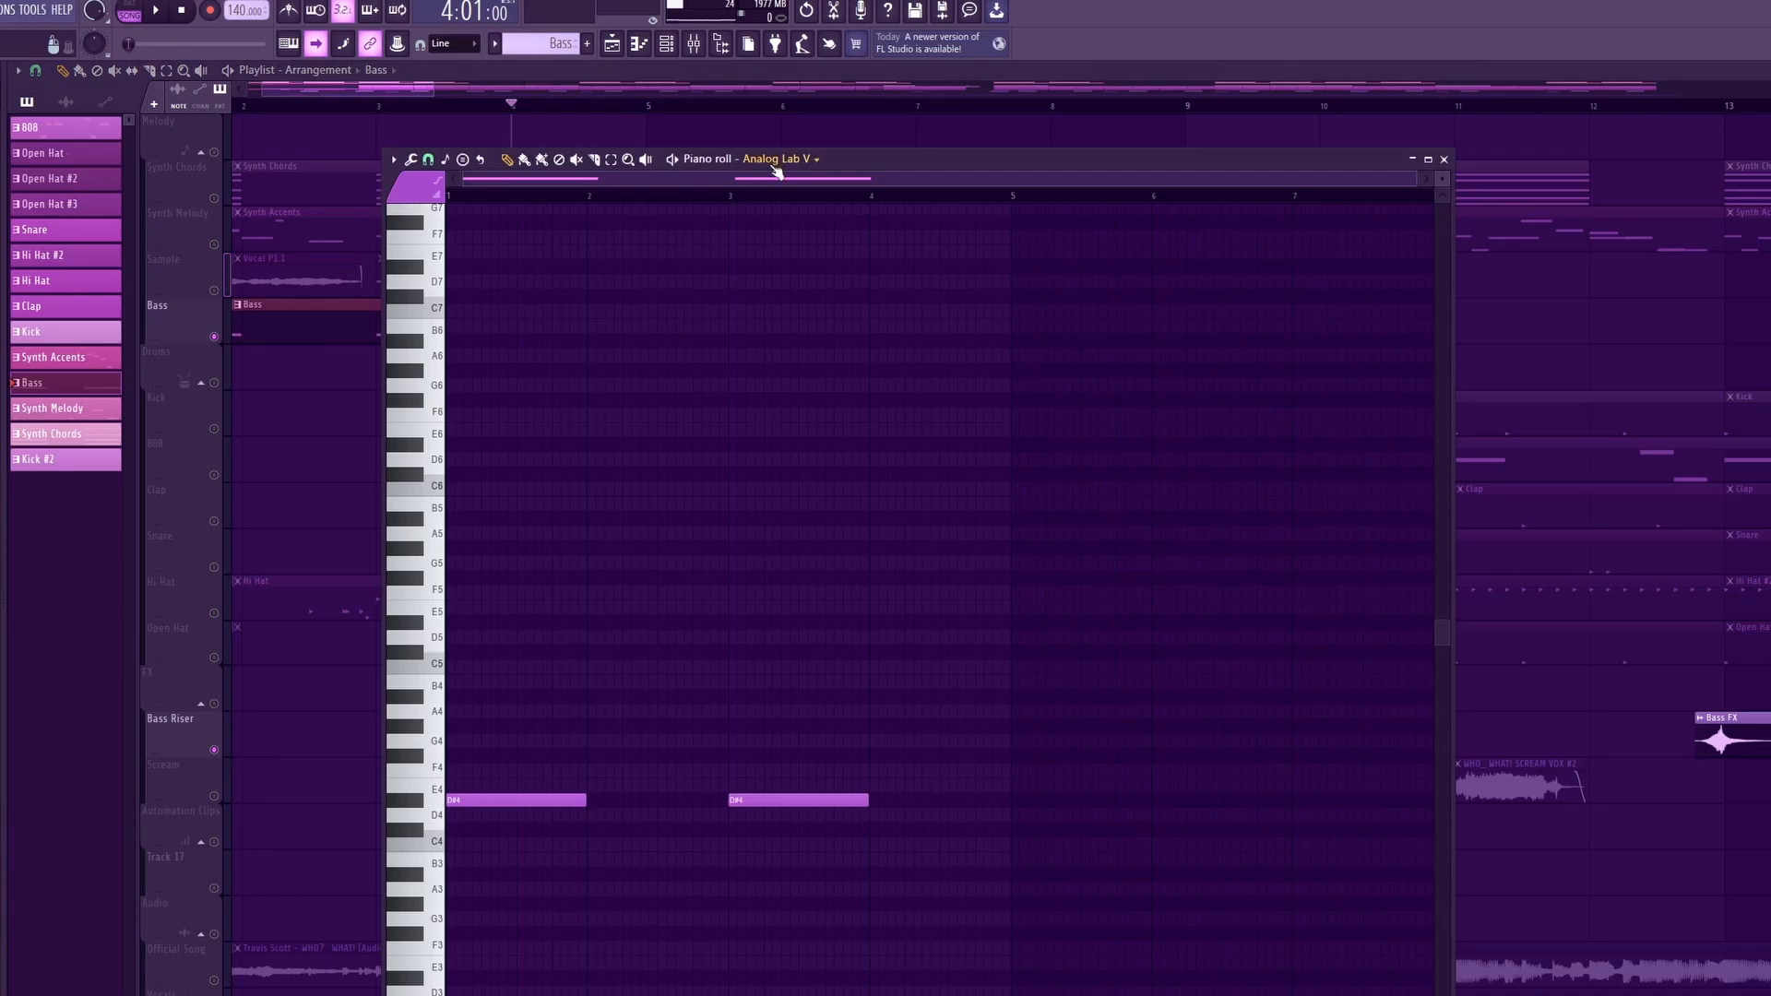
key("space")
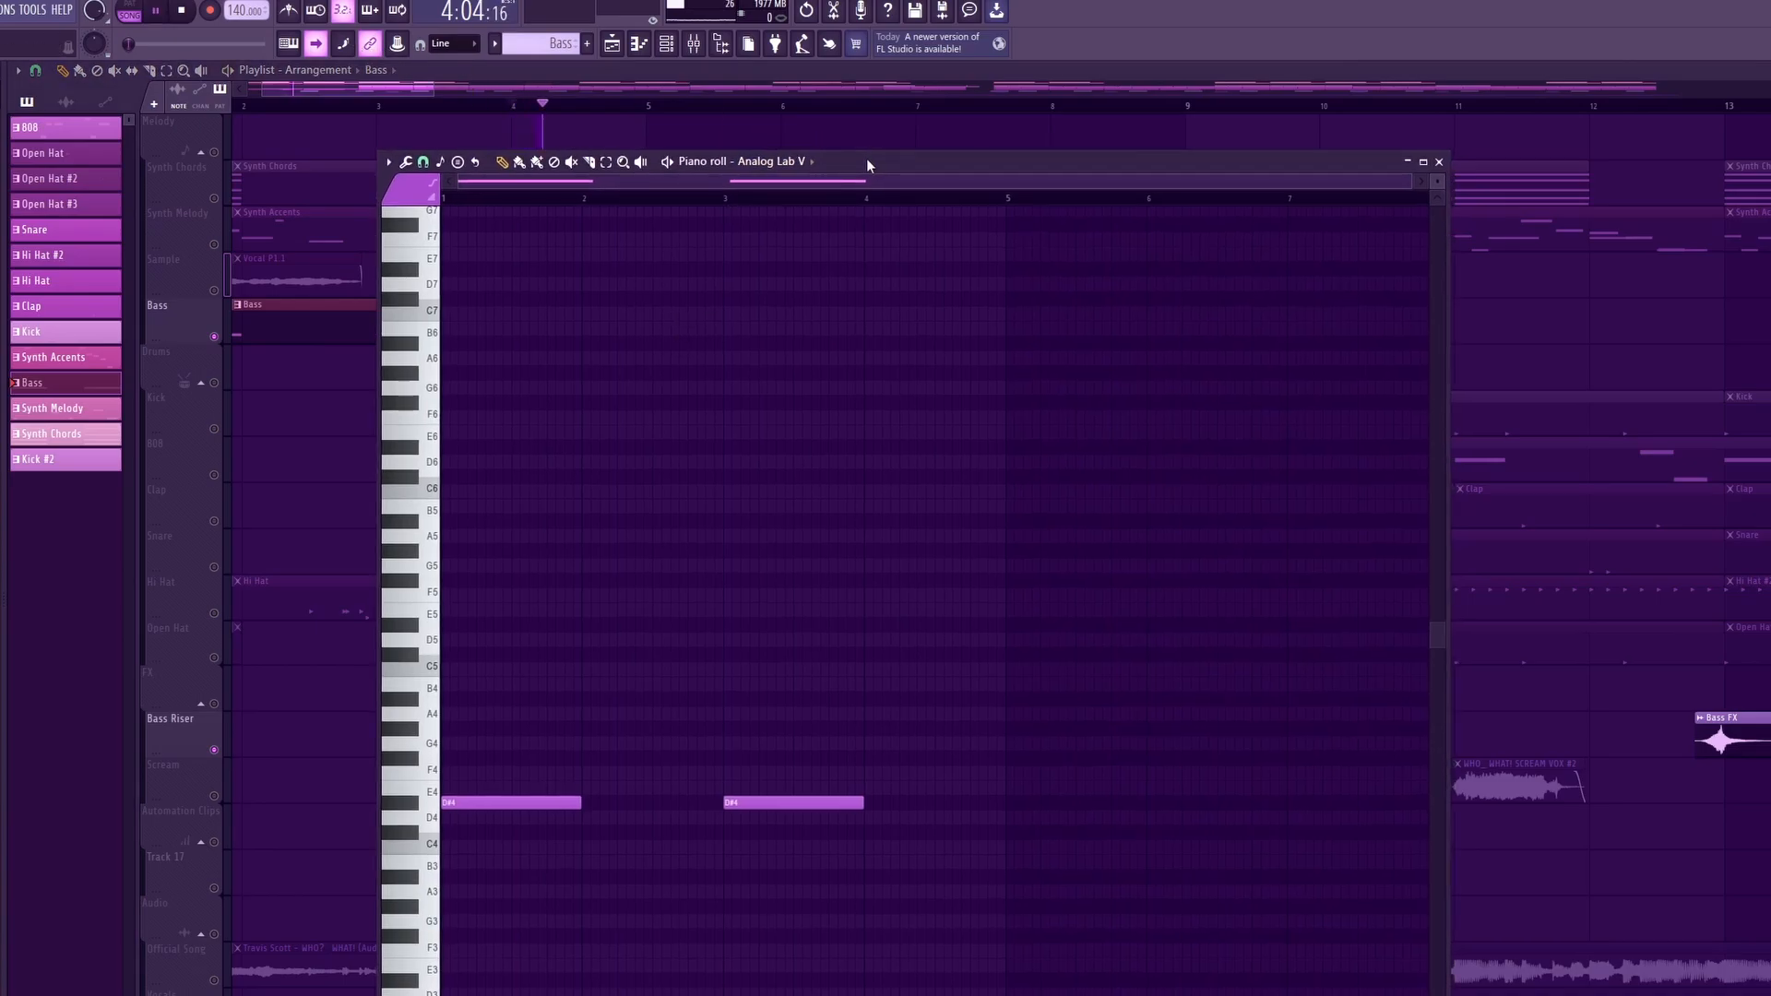
left_click_drag(866, 157, 871, 142)
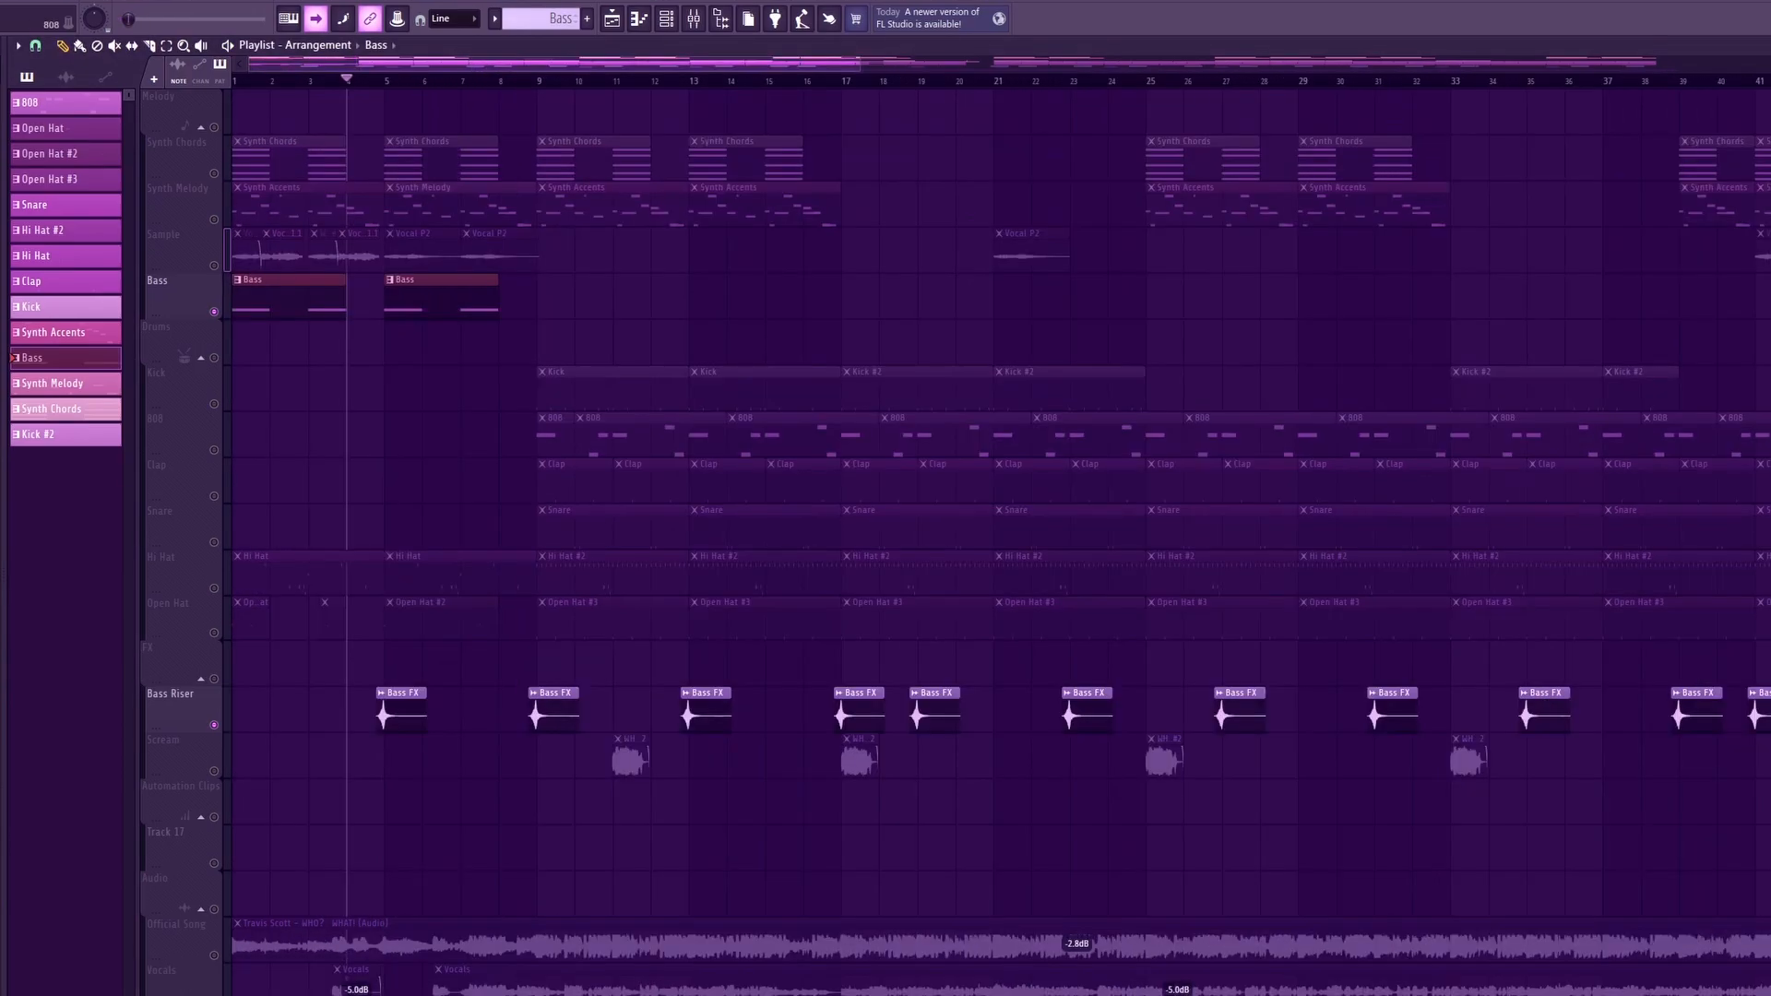
Step: Solo the Sample track to isolate its vocal clips in the opening bars
scroll(307, 159, "up", 4)
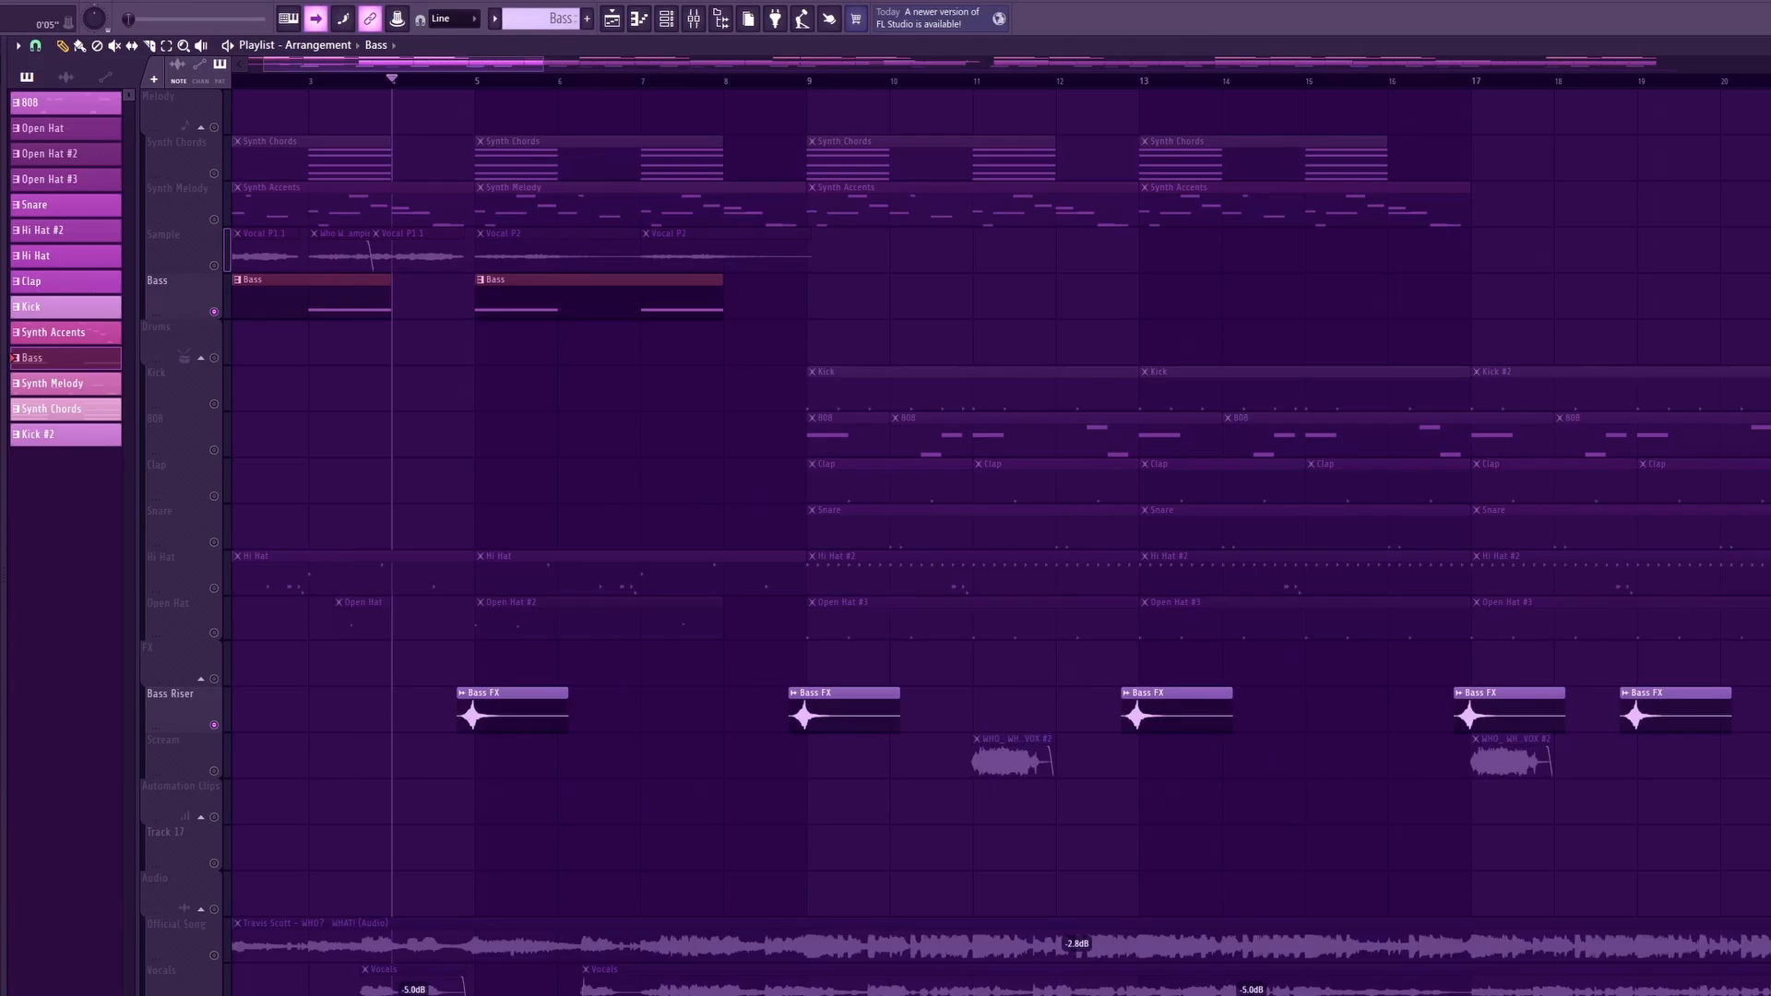
left_click(205, 258)
scroll(324, 83, "up", 3)
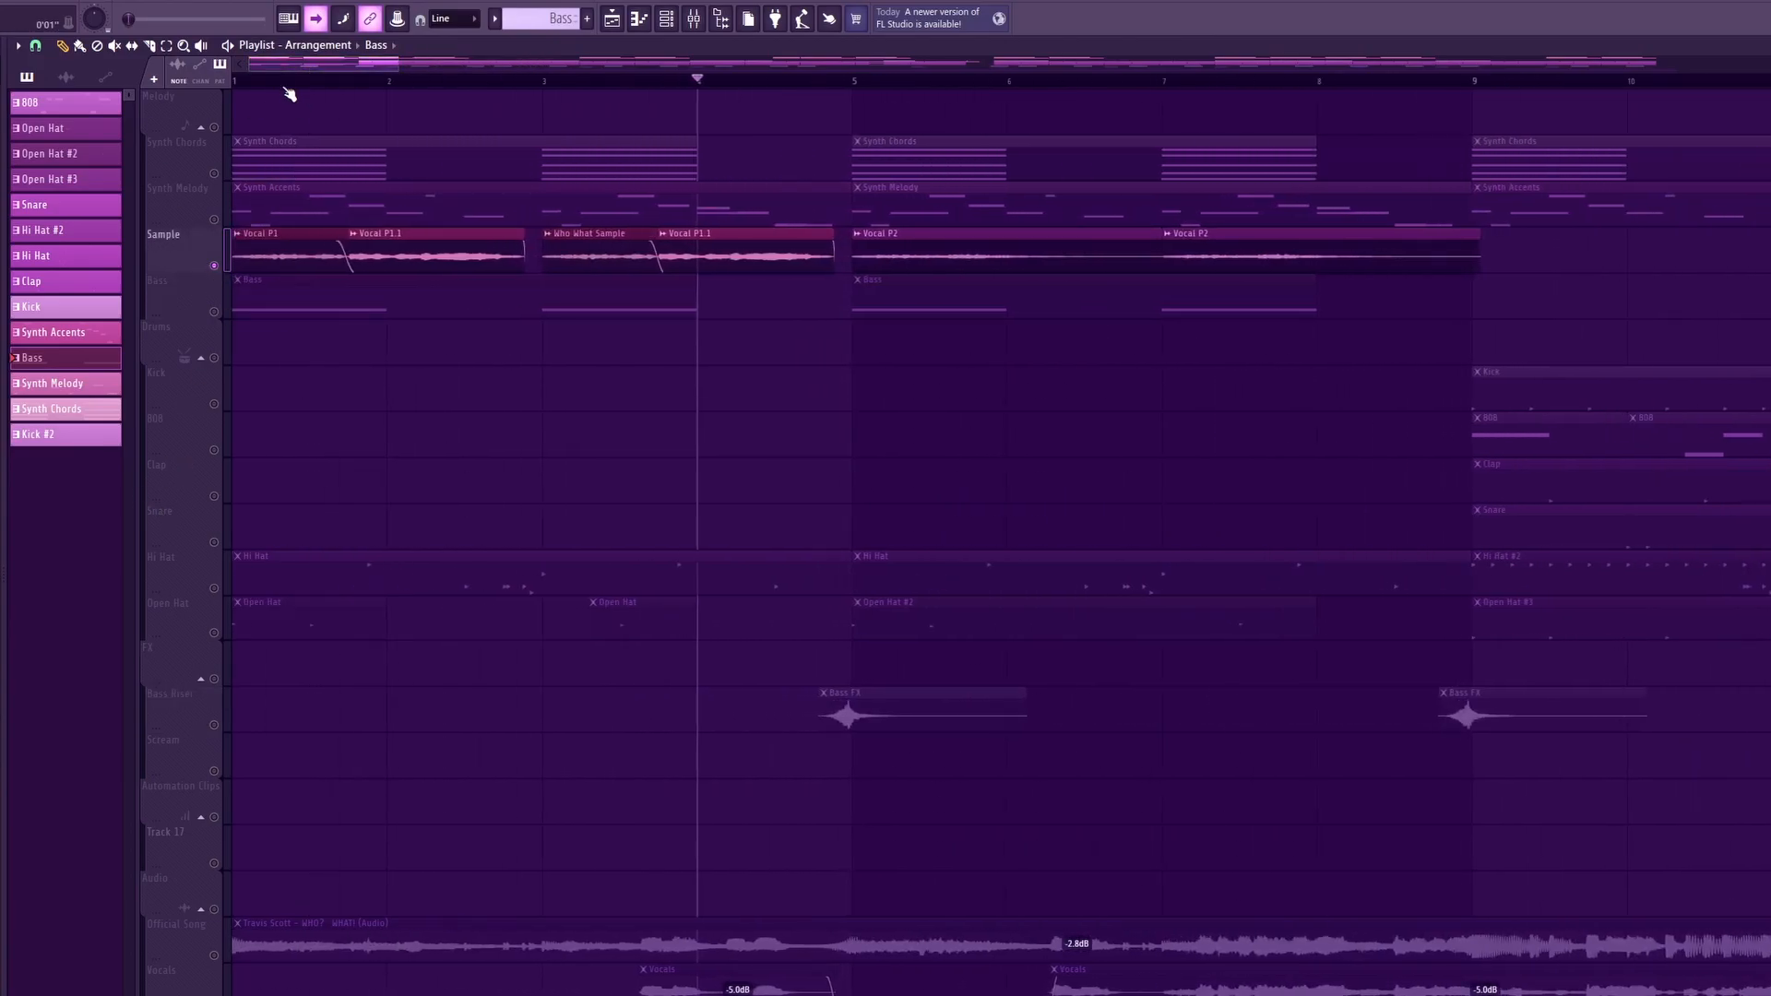
Step: Place the whowhatsample audio clip at the start of the Melody track and solo that track
left_click(65, 78)
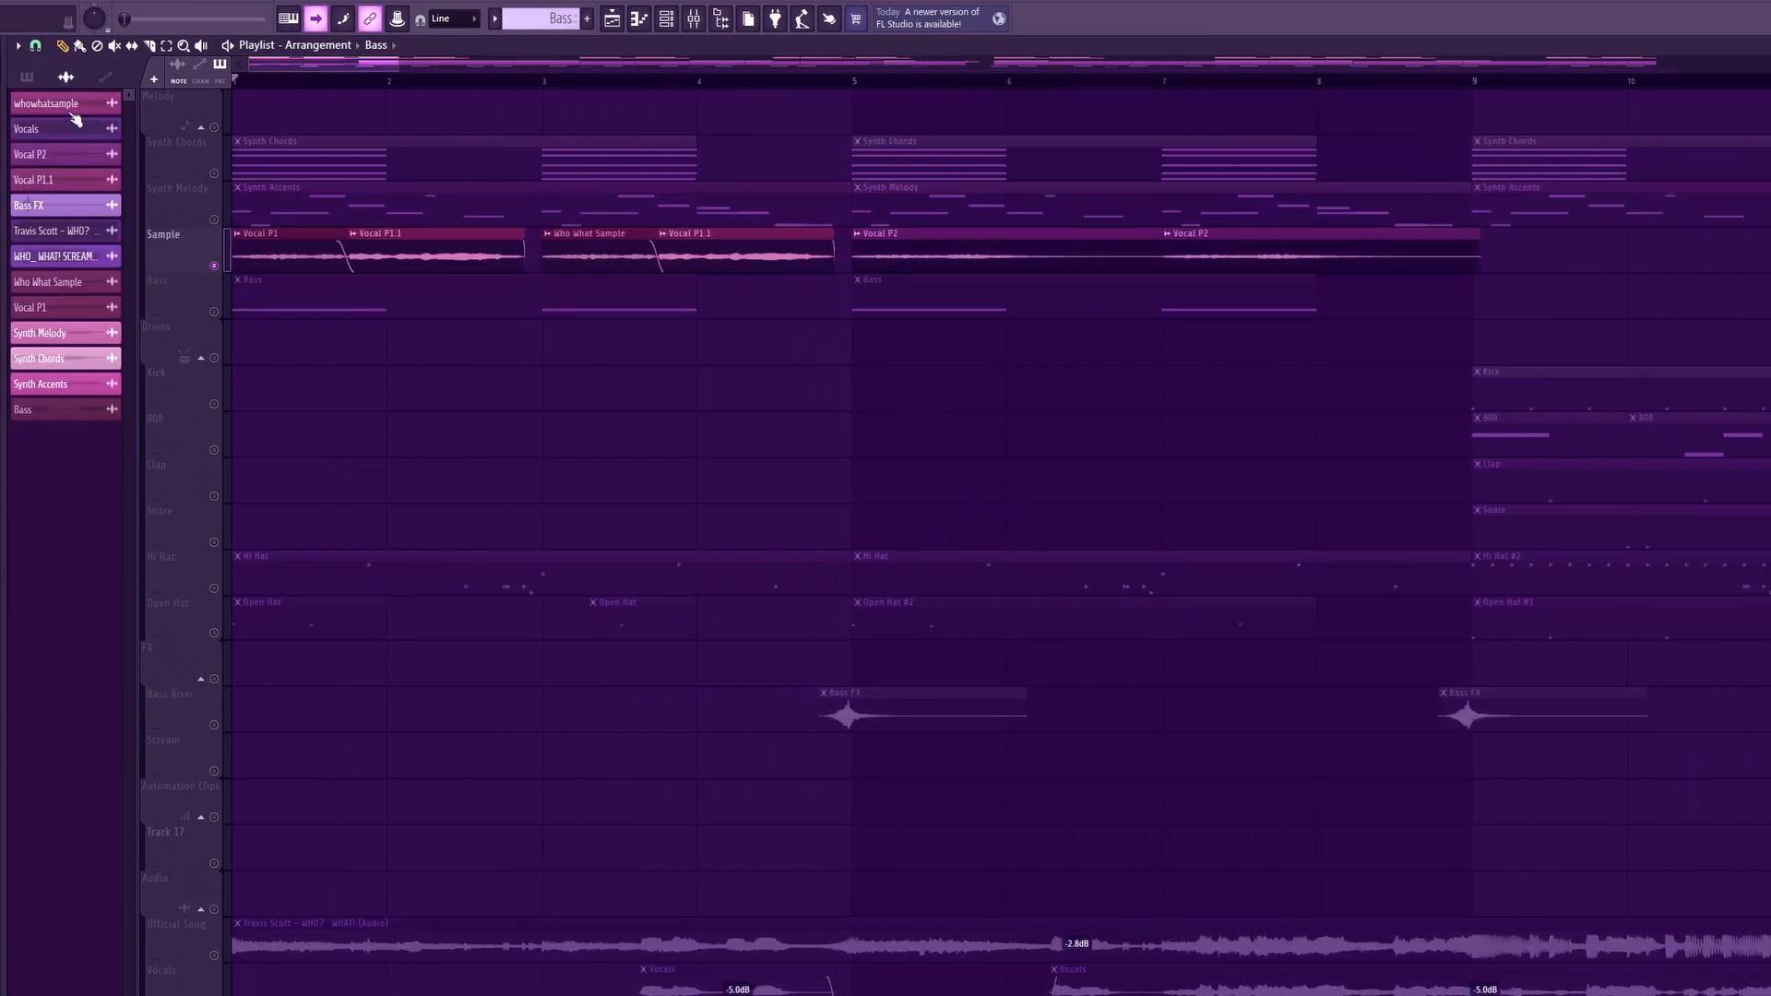
left_click(309, 116)
scroll(285, 502, "down", 3)
left_click(214, 127)
right_click(215, 127)
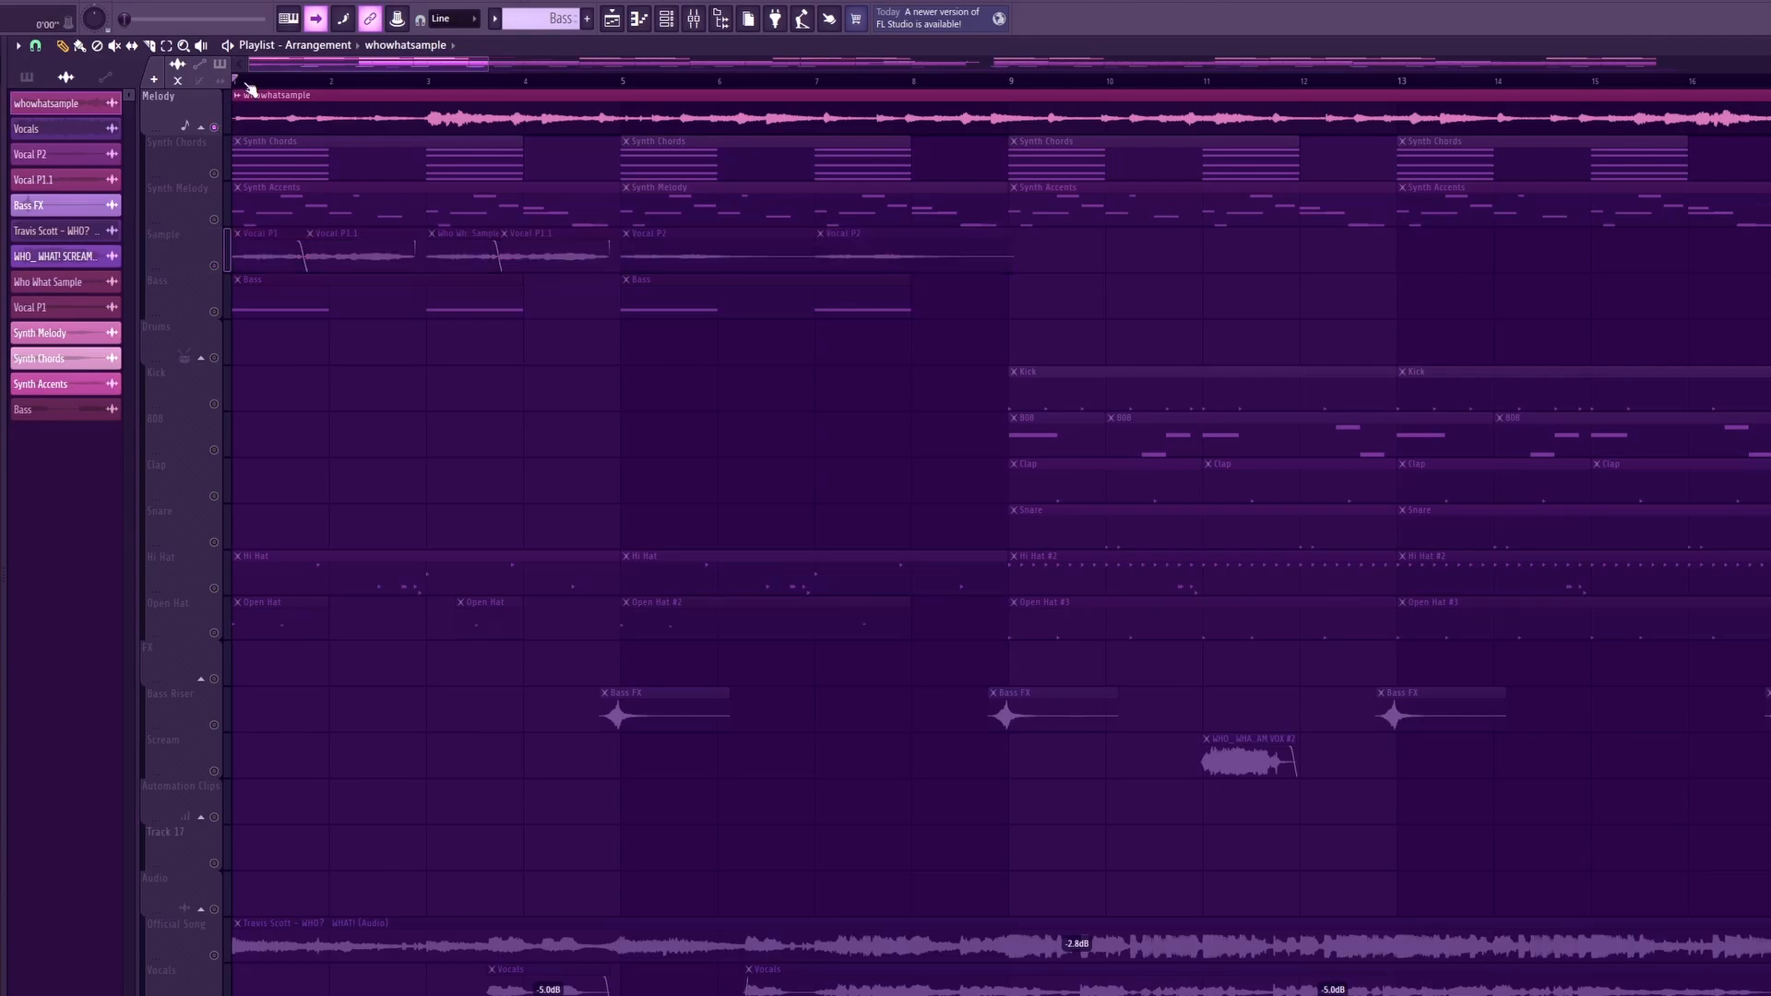
Step: Play back the whowhatsample clip on the Melody track
key("space")
scroll(245, 243, "up", 3)
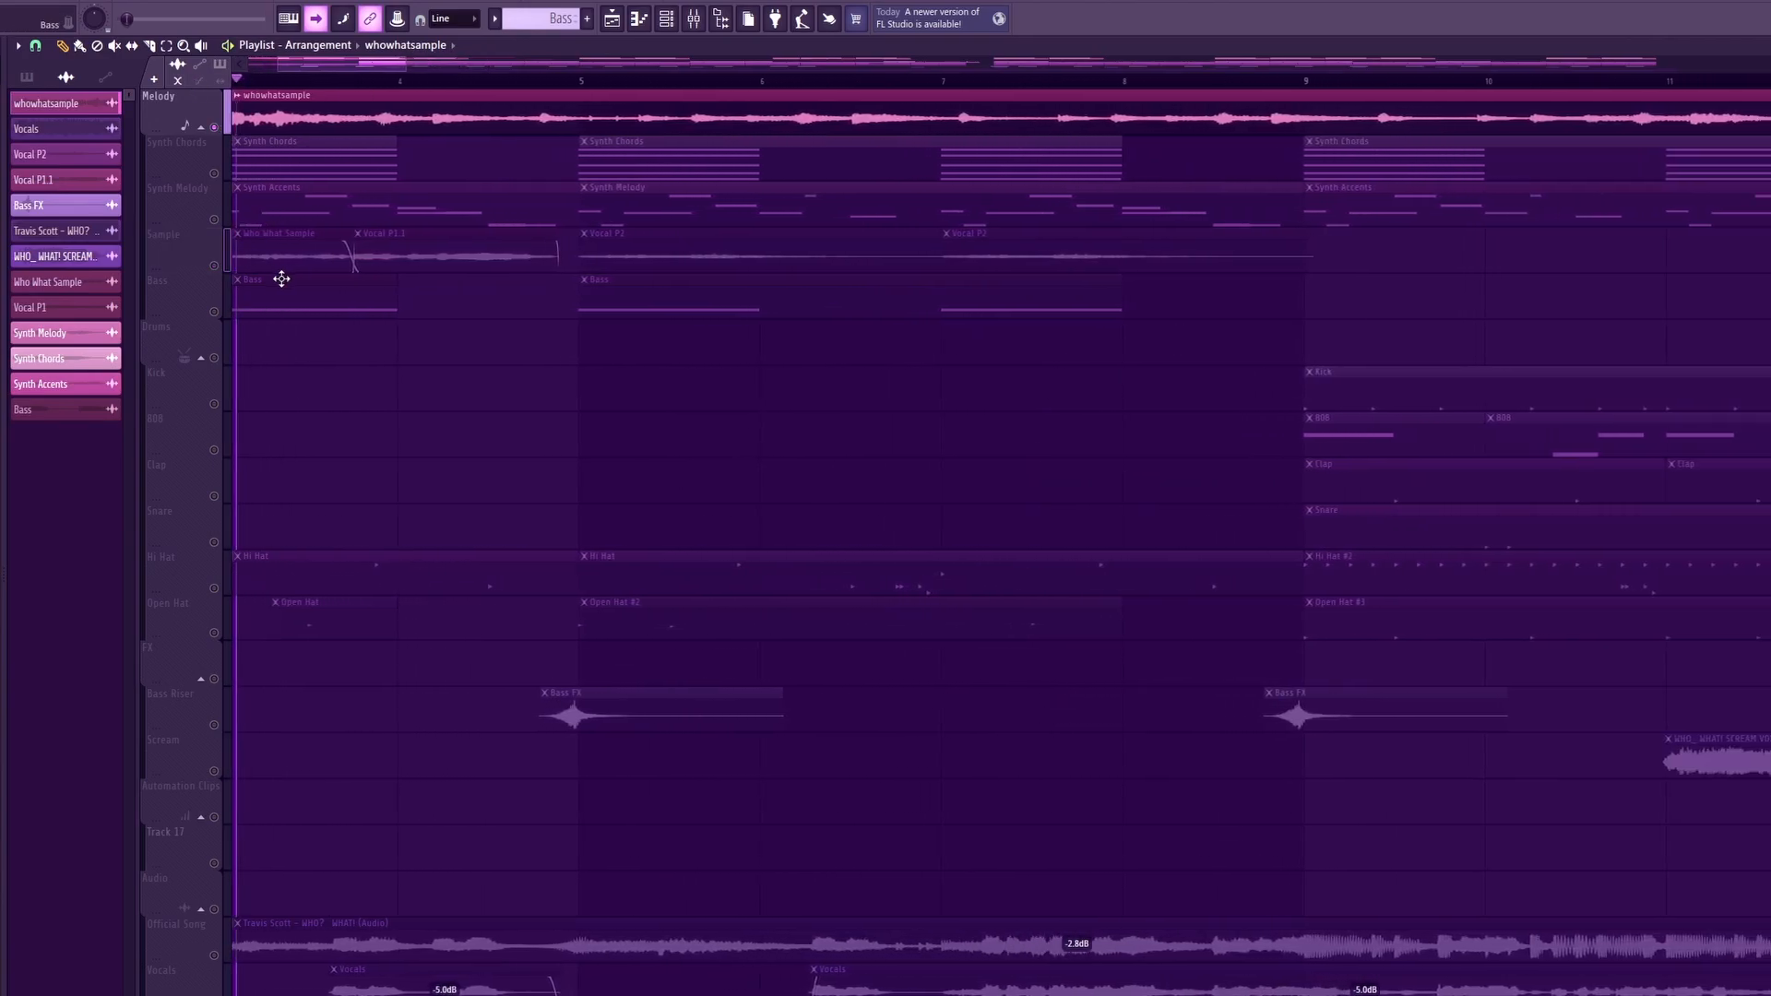
scroll(237, 315, "down", 6)
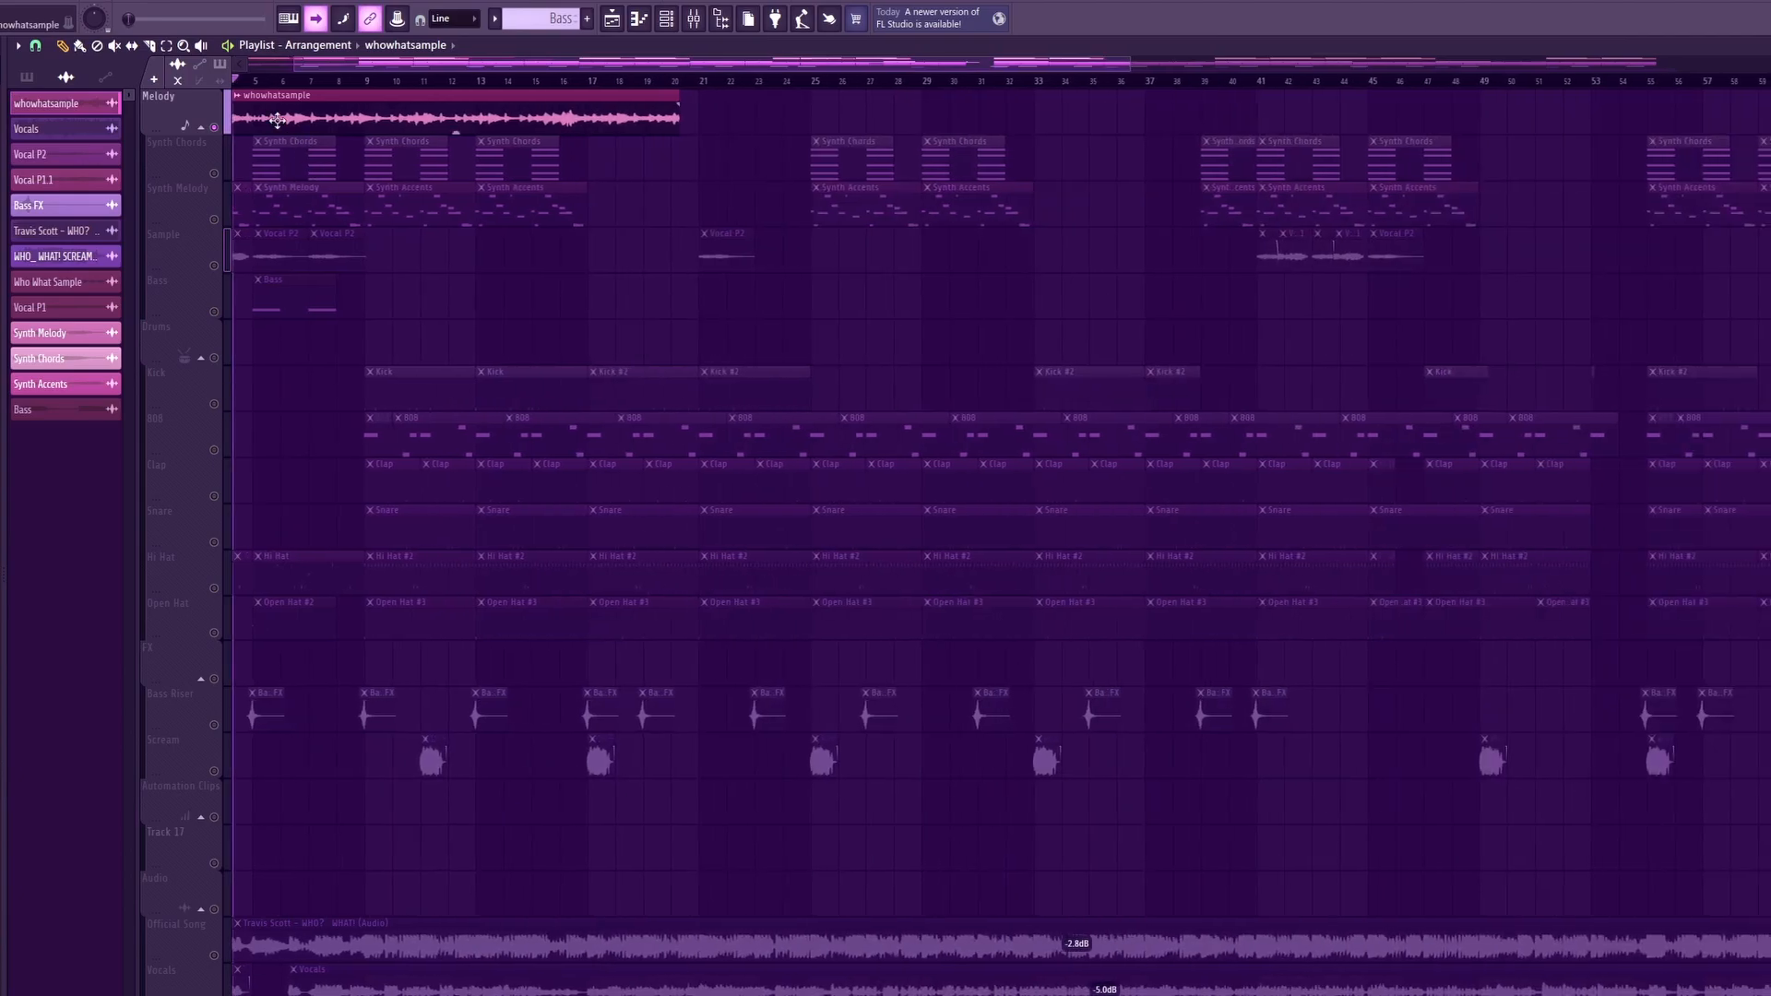
Step: Remove the whowhatsample clip from the Melody track and solo the Sample track in the opening bars
scroll(247, 106, "up", 4)
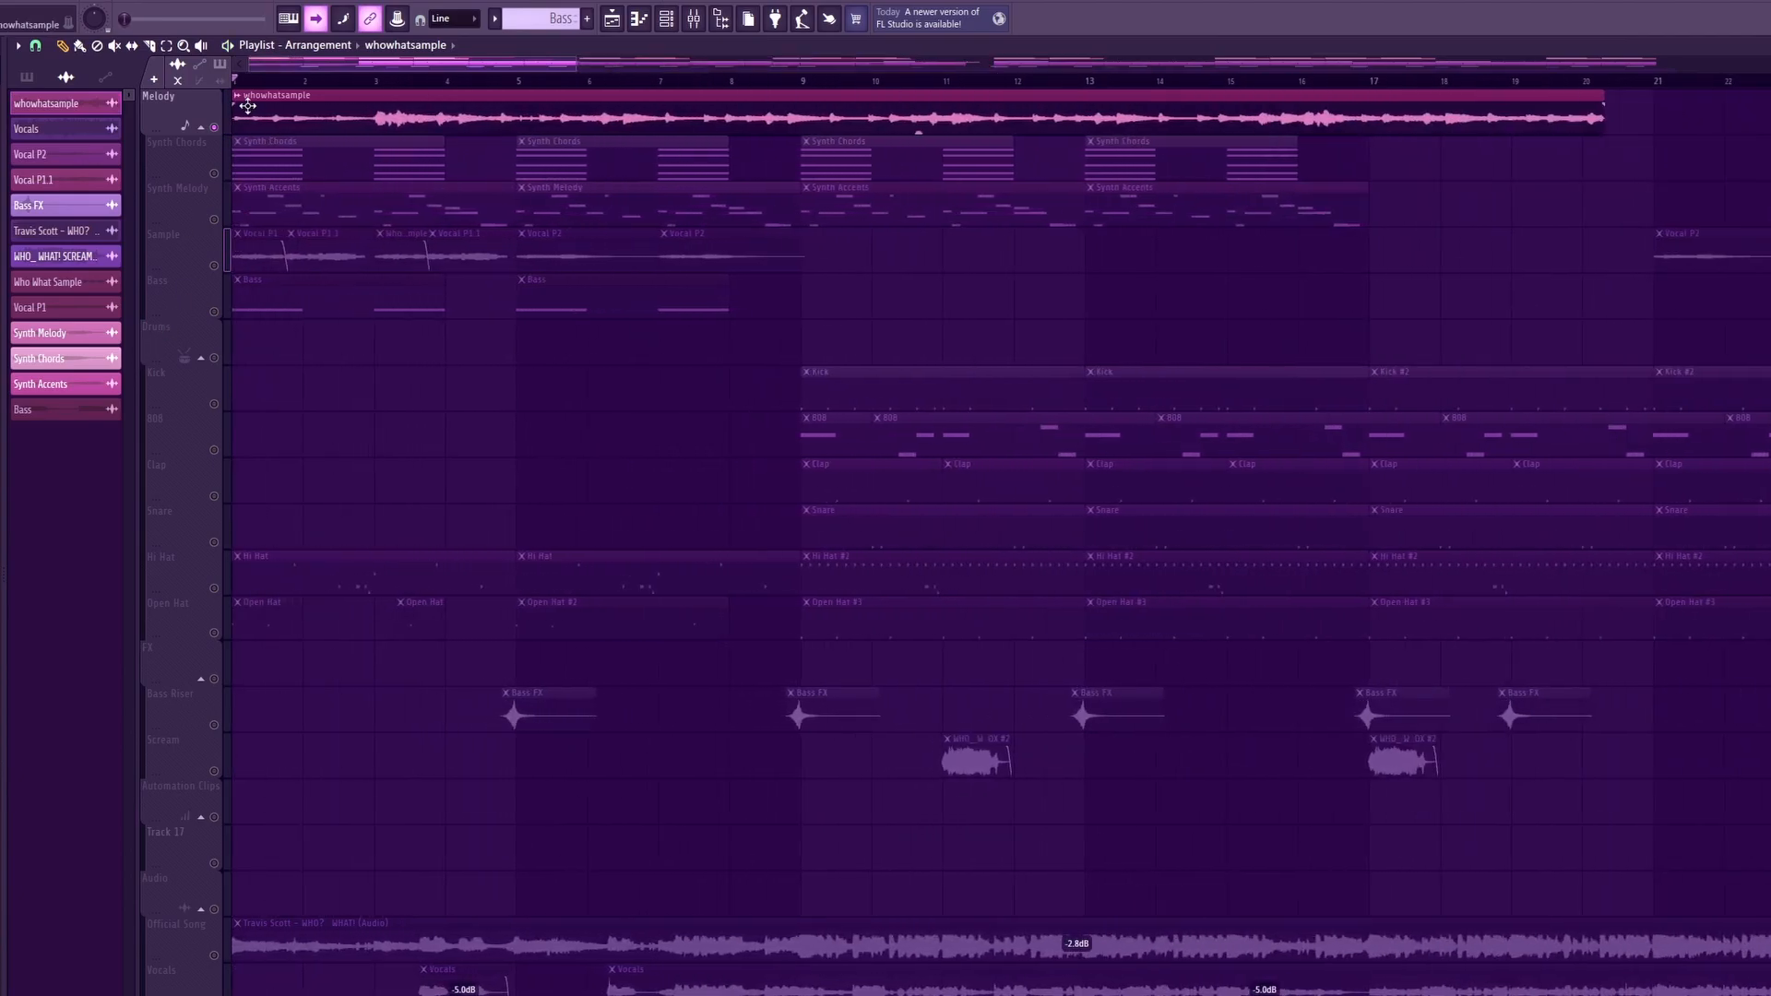
scroll(303, 119, "up", 4)
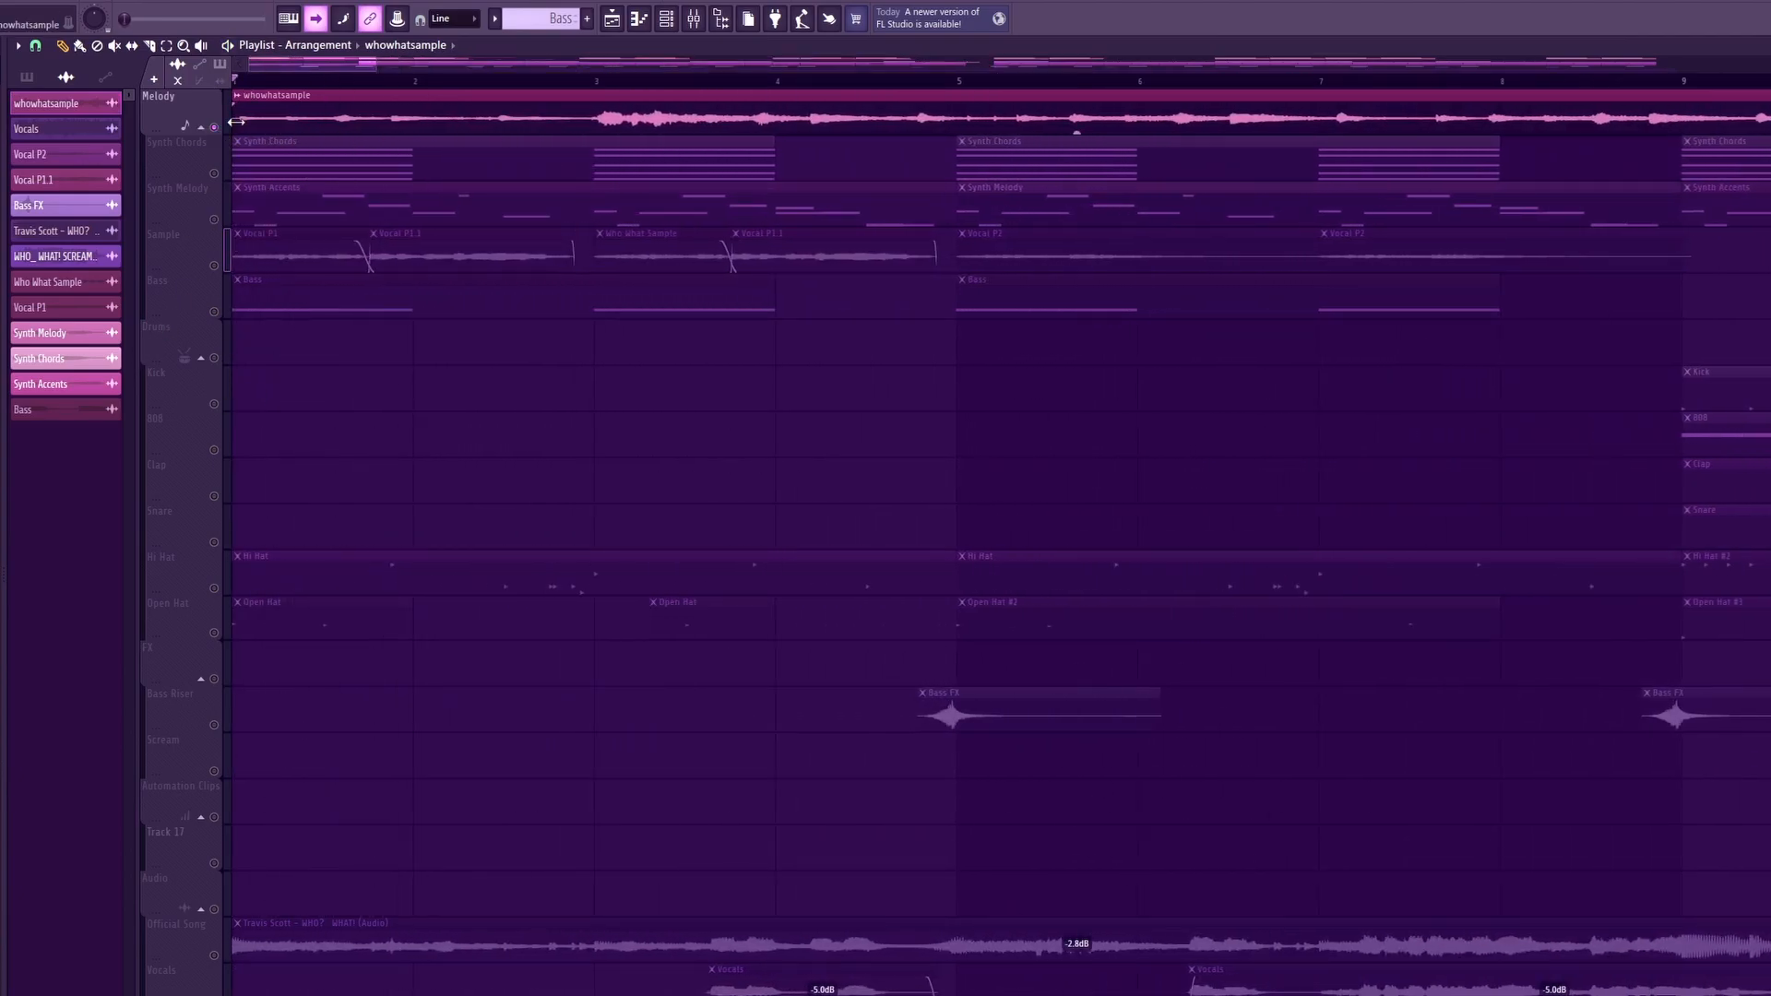
right_click(337, 107)
left_click(214, 265)
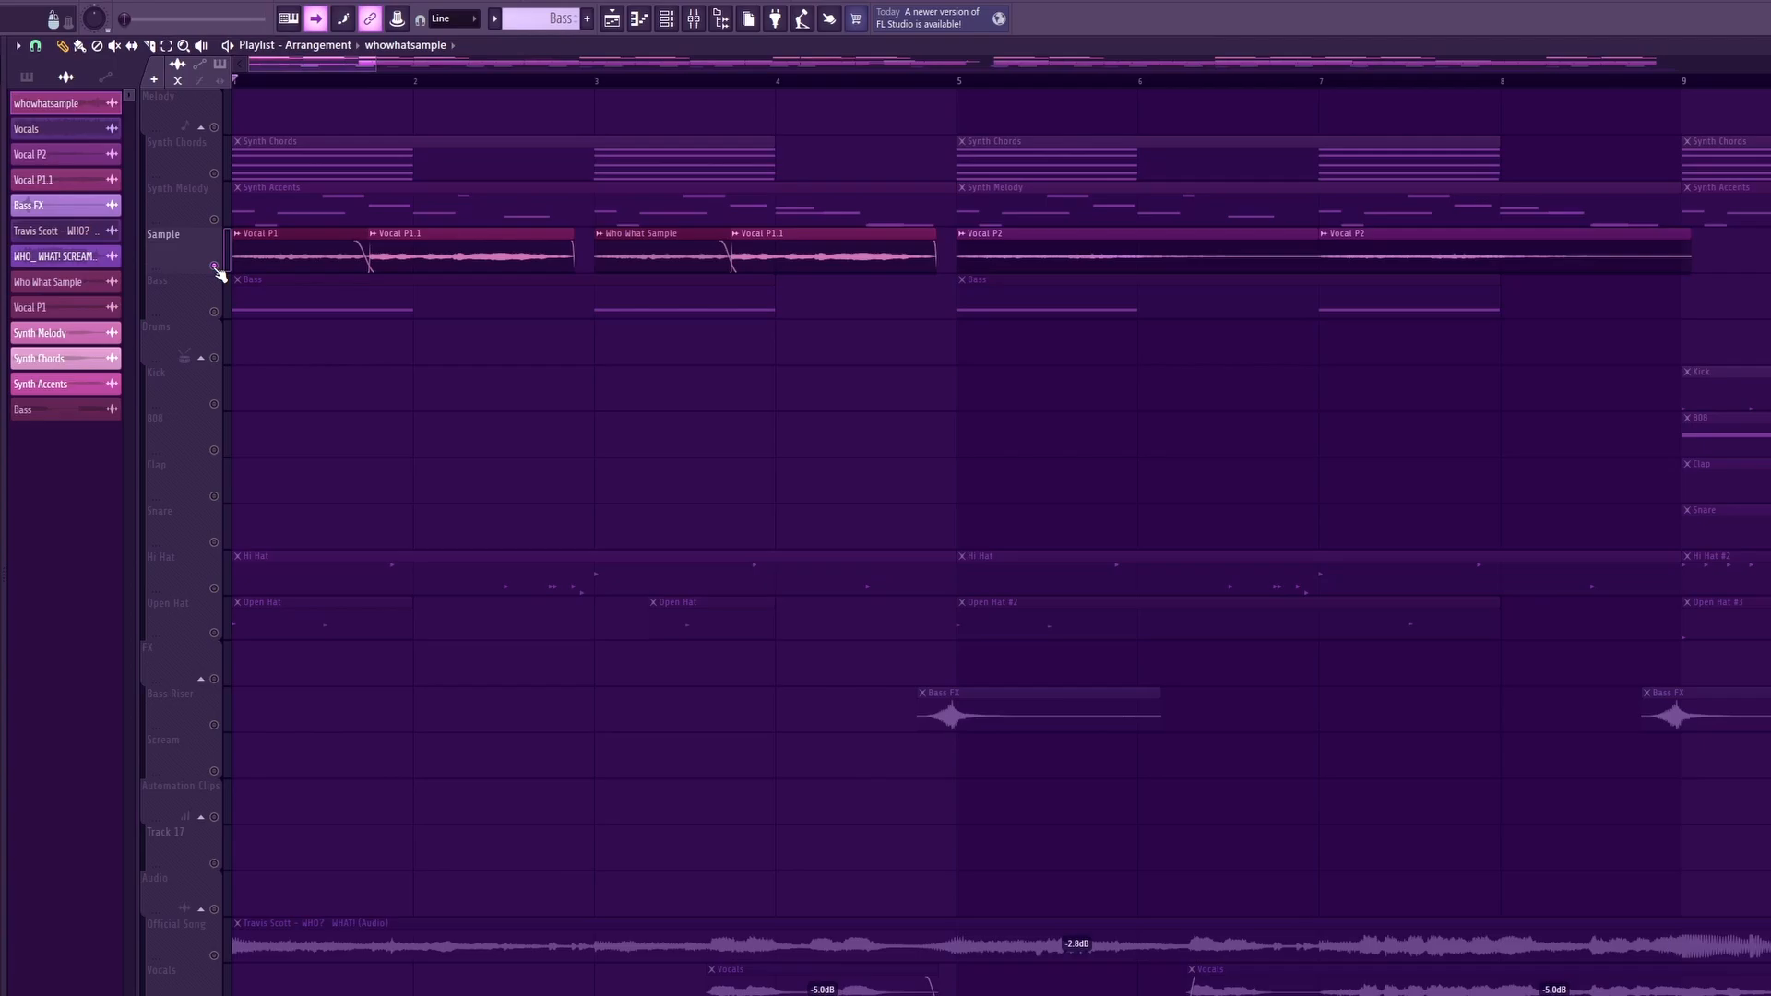
Step: View the Inner Pitch effect loaded on the voice sample's mixer insert, including its pitch setting
left_click(690, 22)
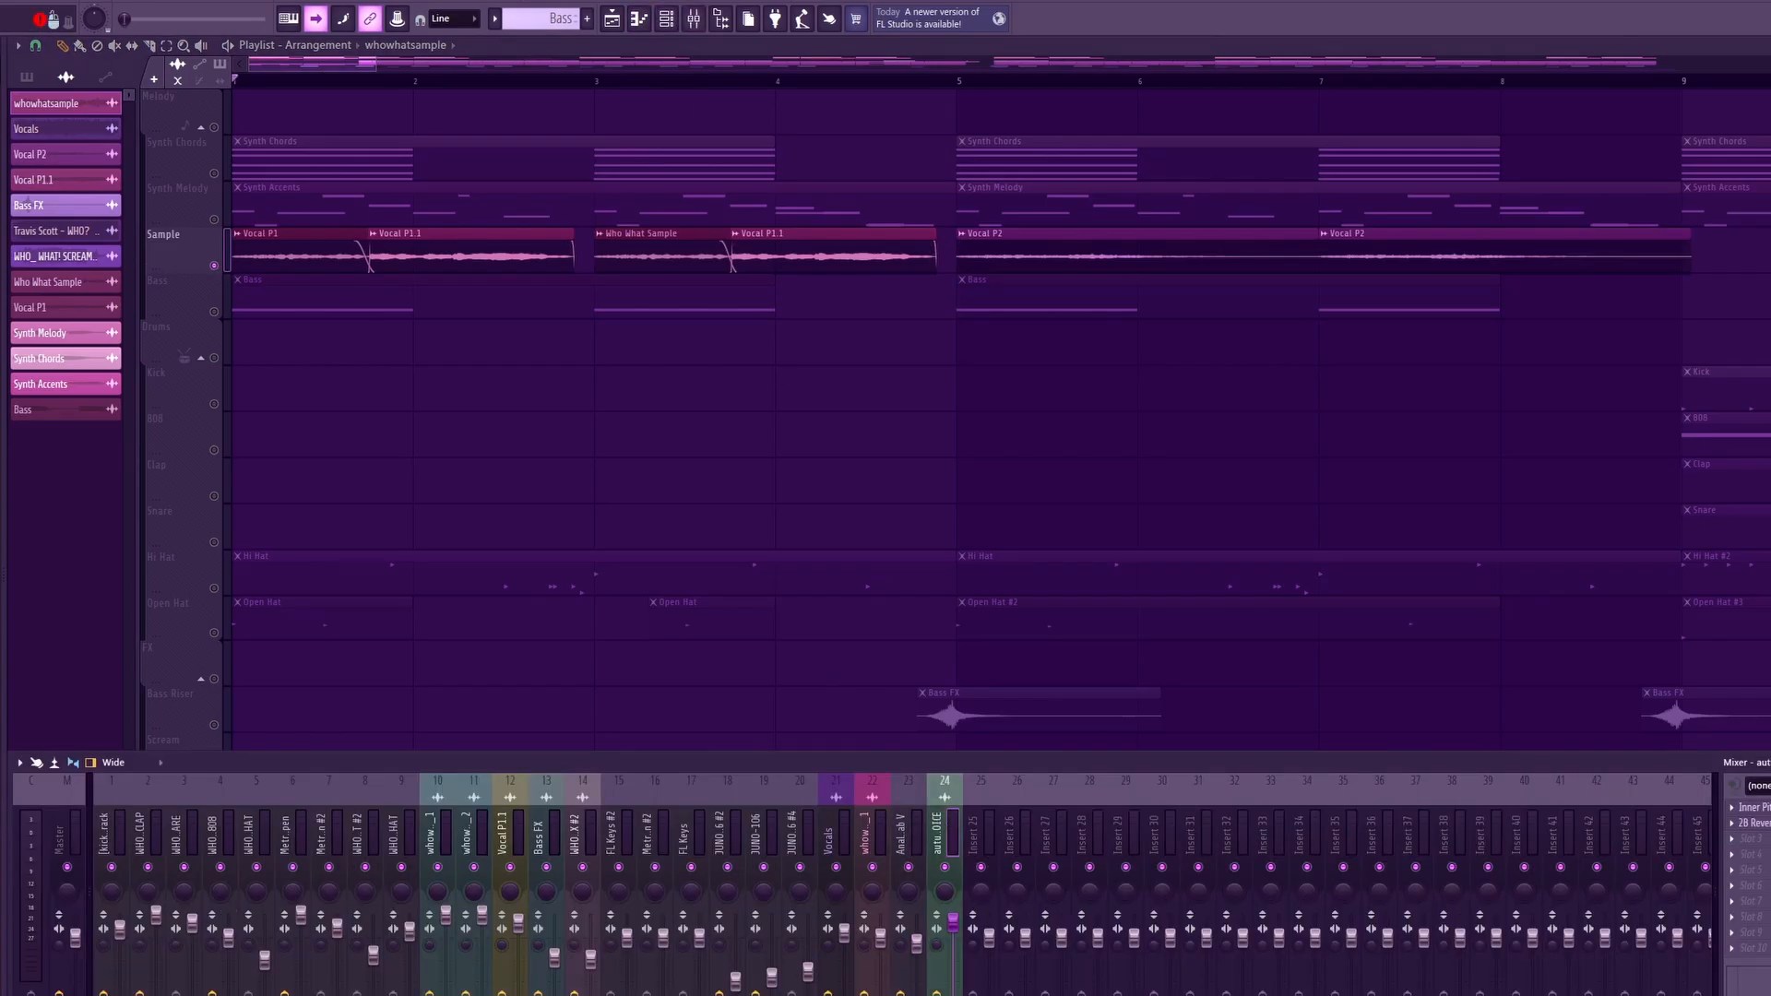
left_click(1753, 807)
mouse_move(168, 296)
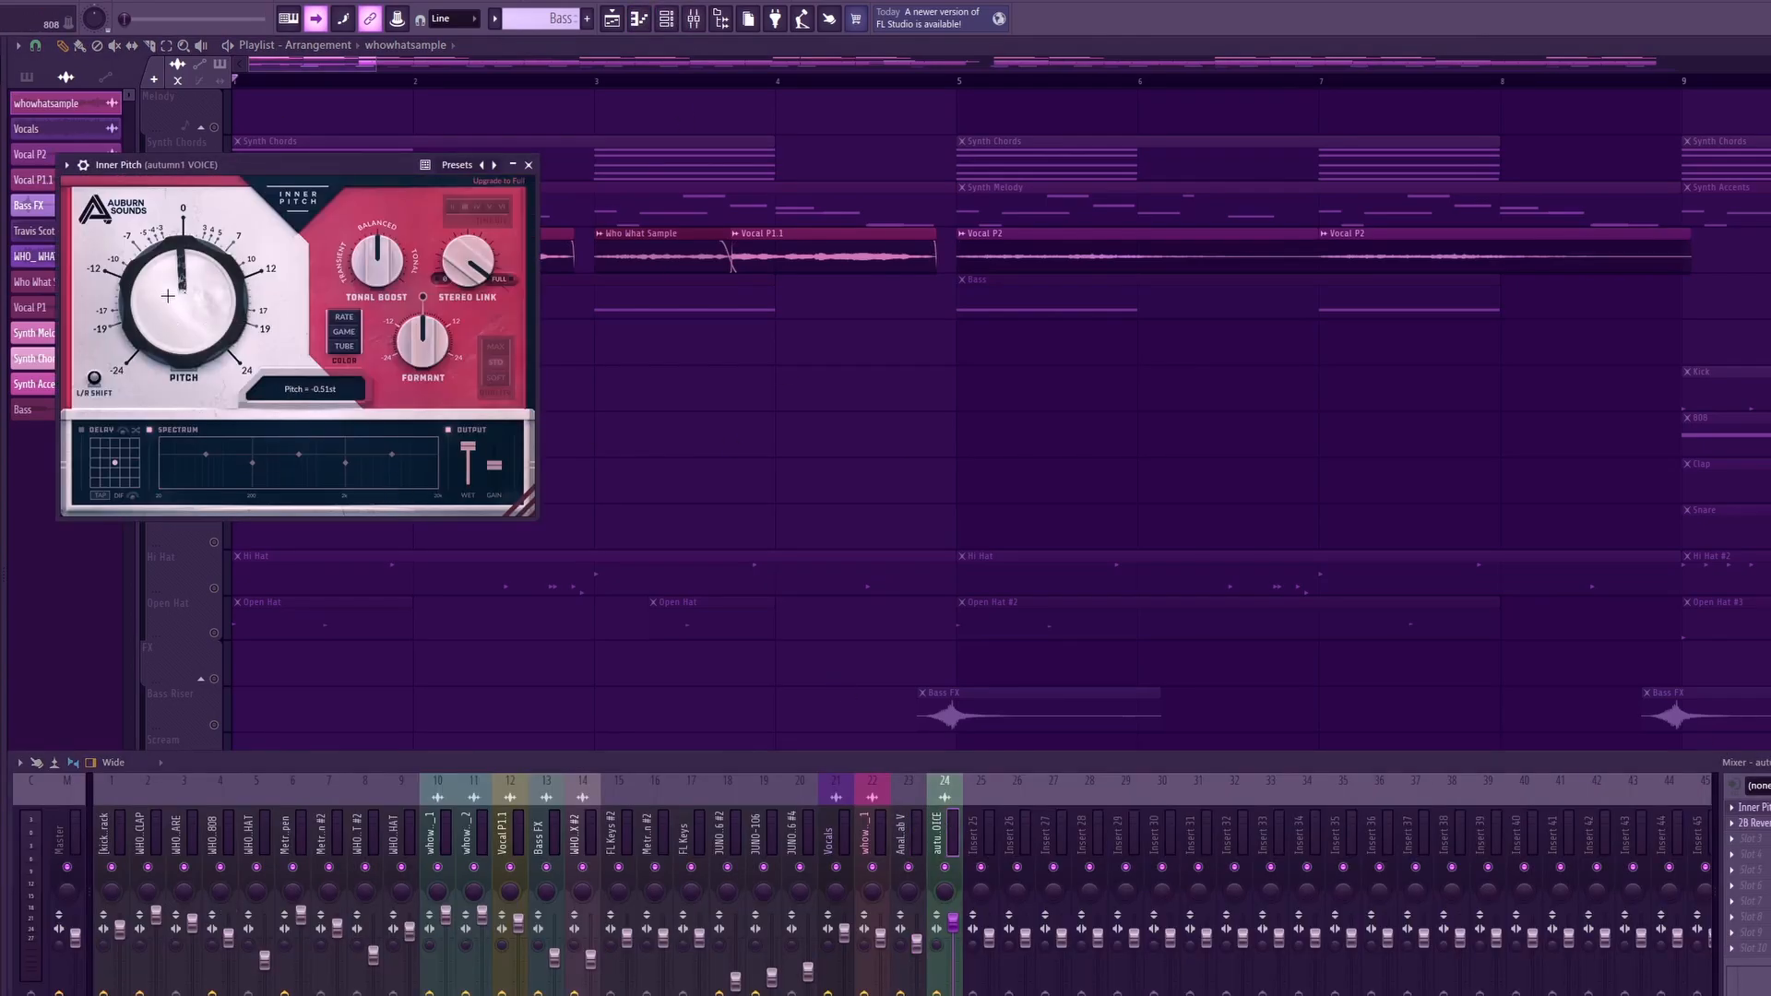
left_click(528, 164)
key("F9")
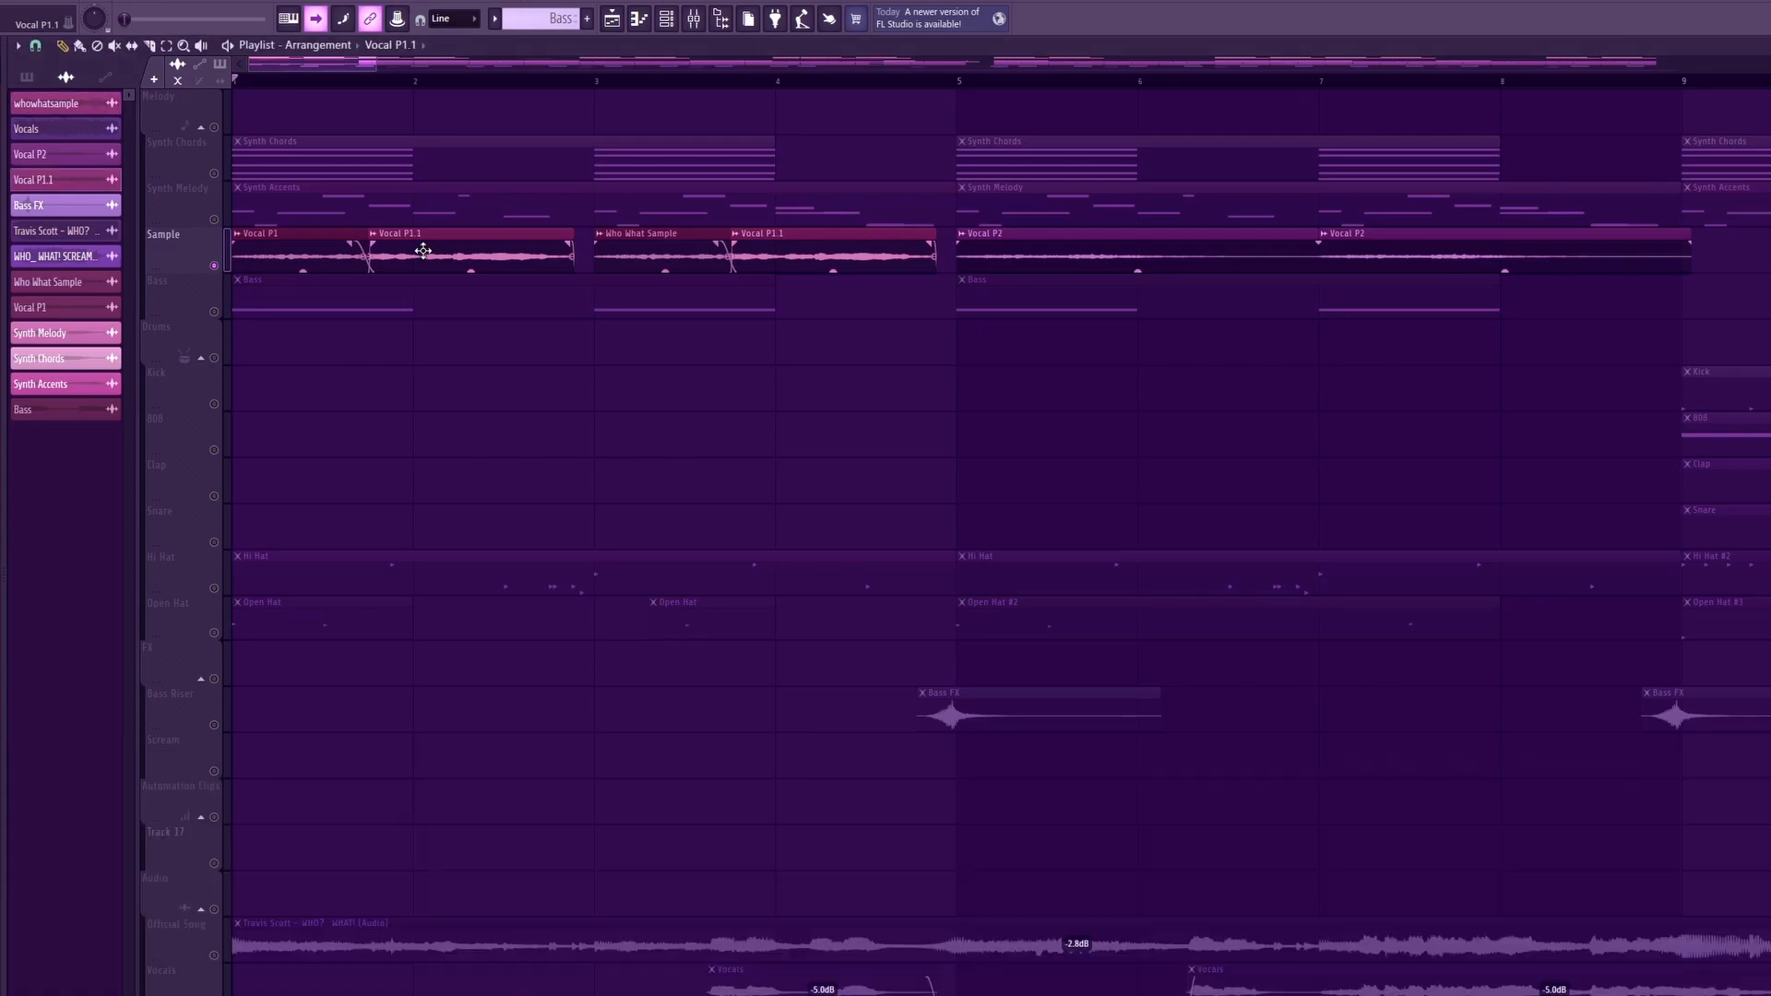
Step: Check the effects chain on the Vocal P1.1 mixer insert and listen to the soloed Sample track
left_click(702, 25)
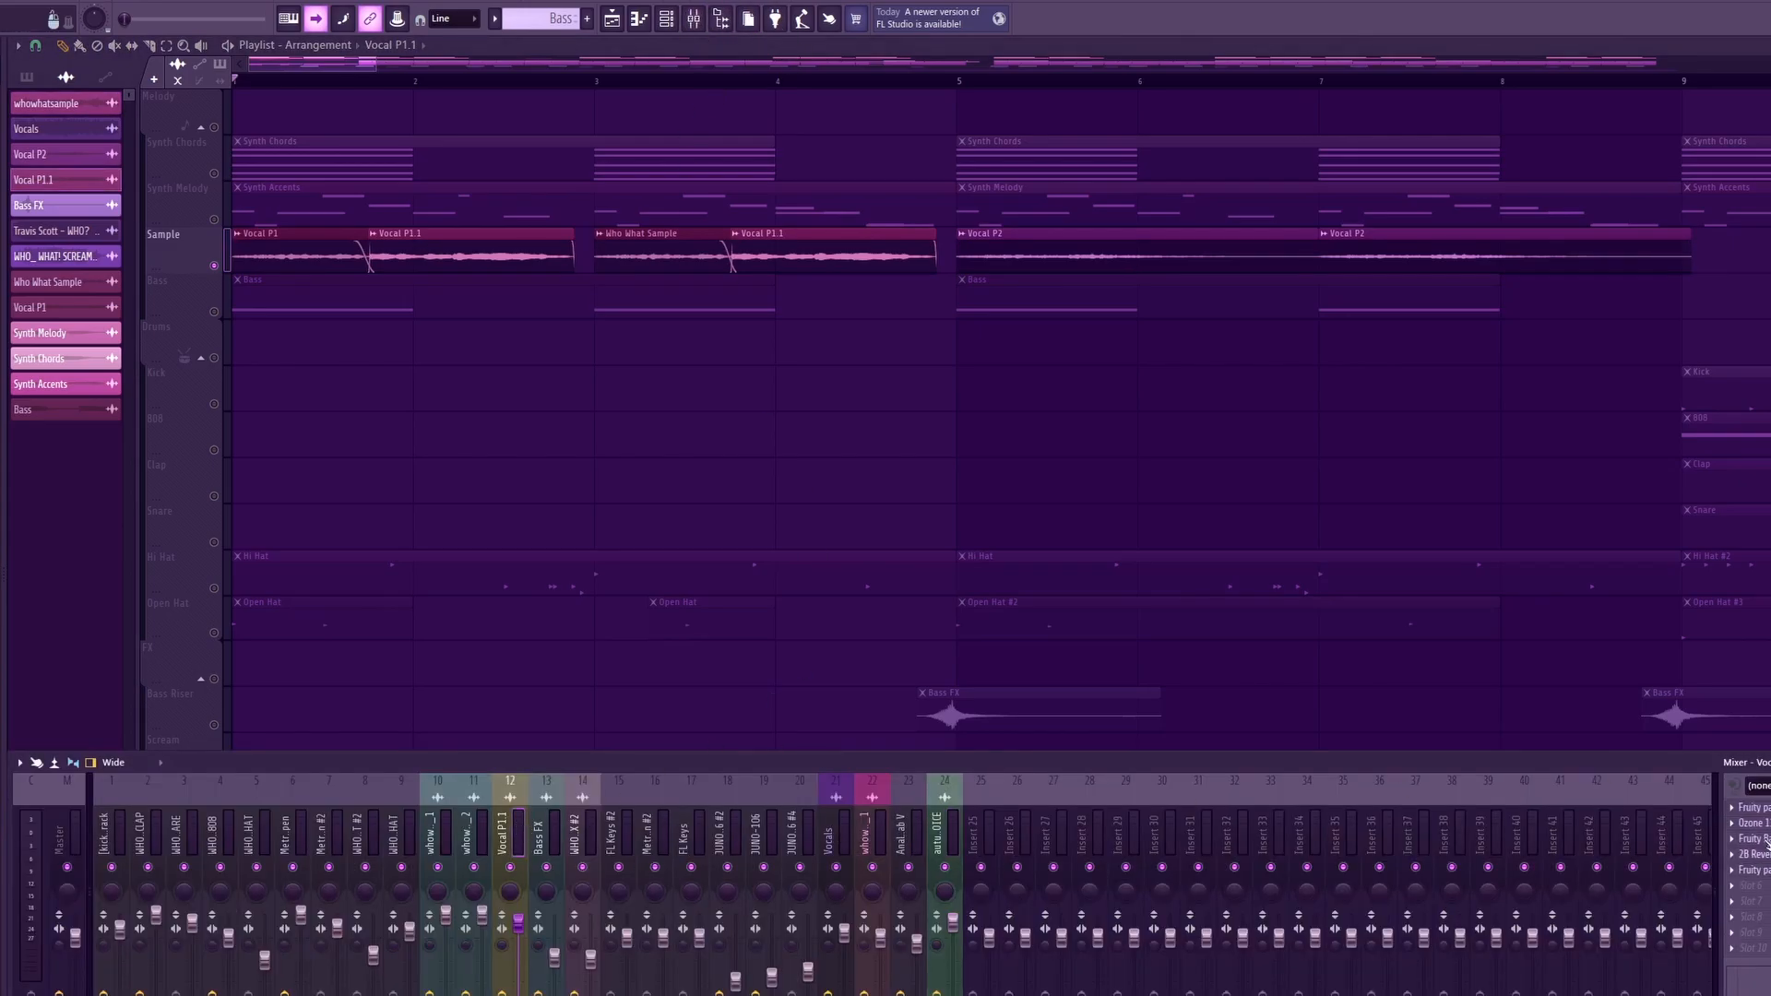
key("F9")
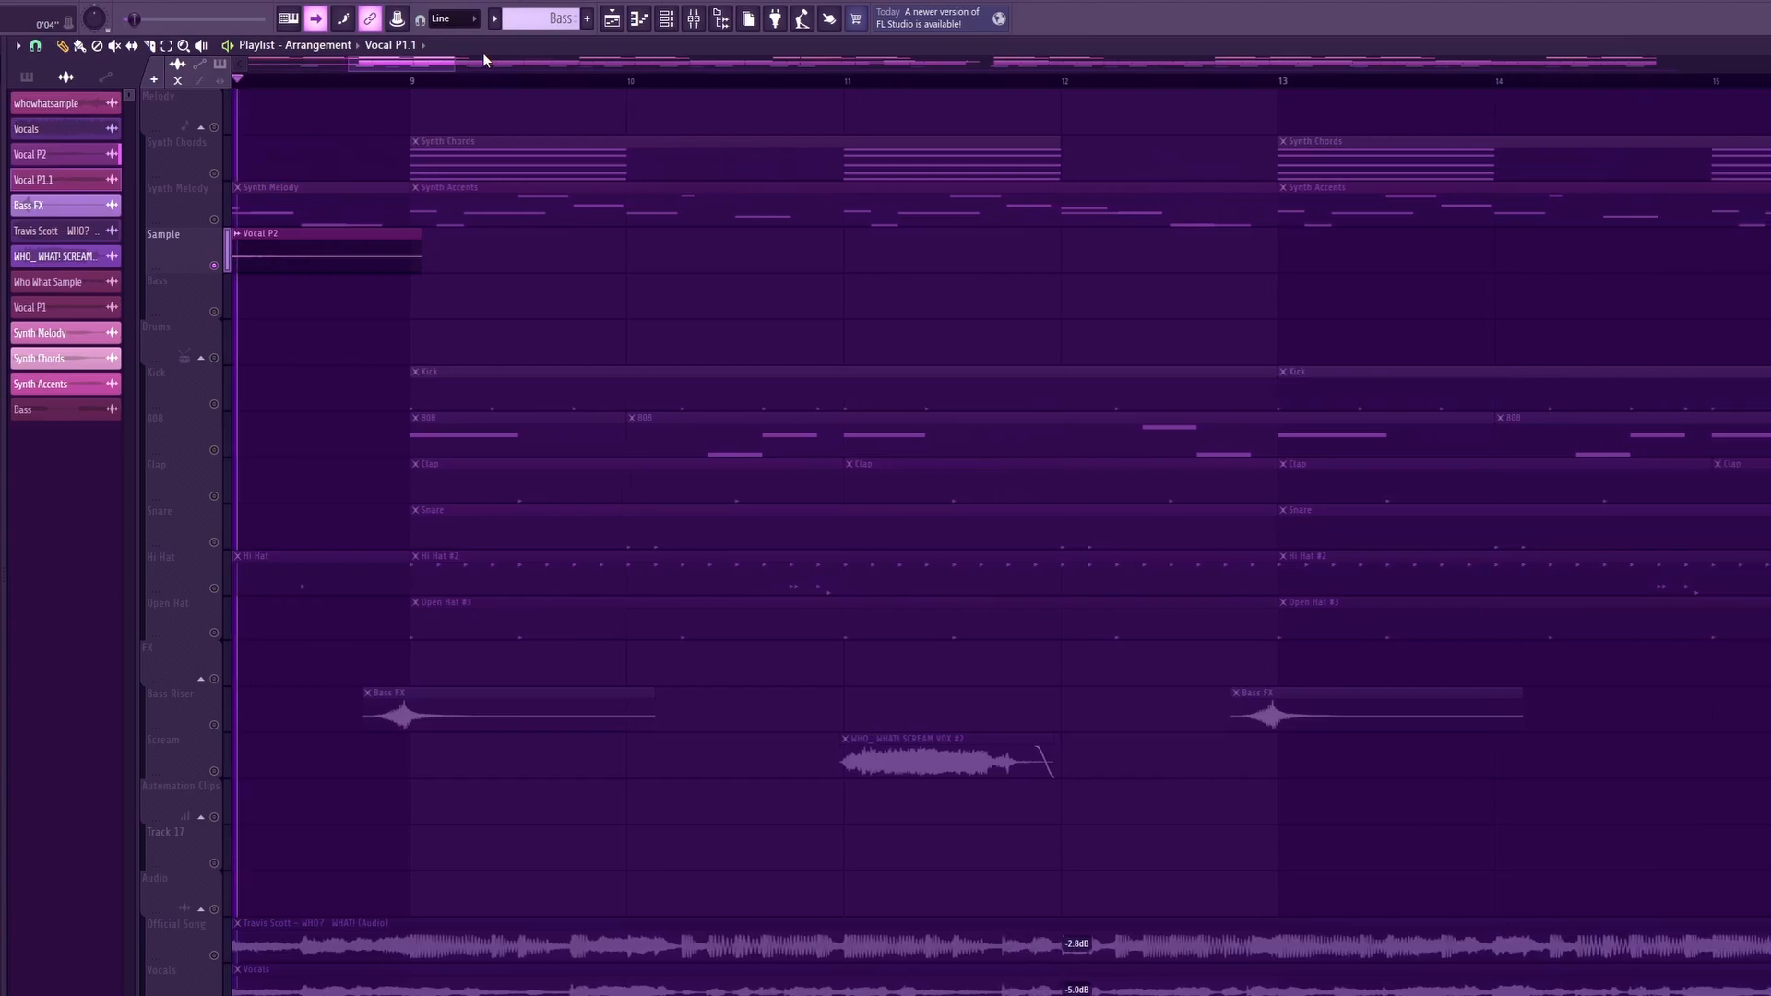
key("space")
scroll(415, 374, "down", 5)
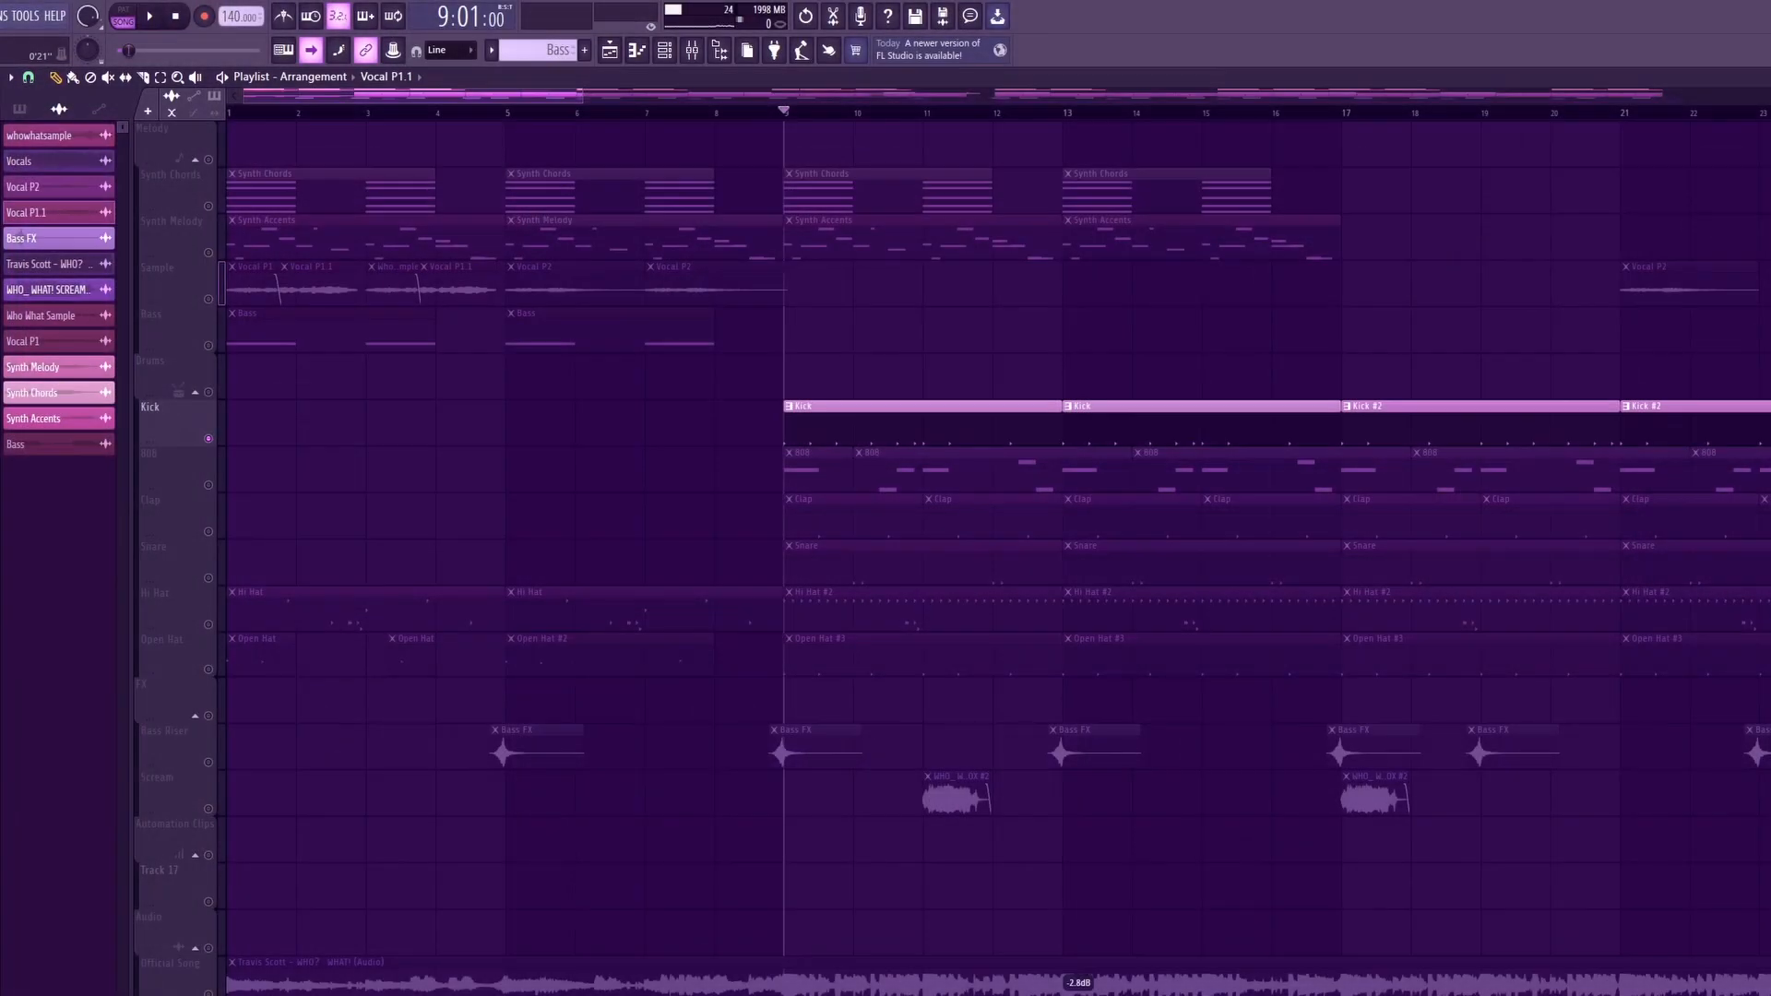
scroll(558, 451, "up", 3)
left_click_drag(510, 95, 452, 94)
left_click(208, 485)
left_click(209, 532)
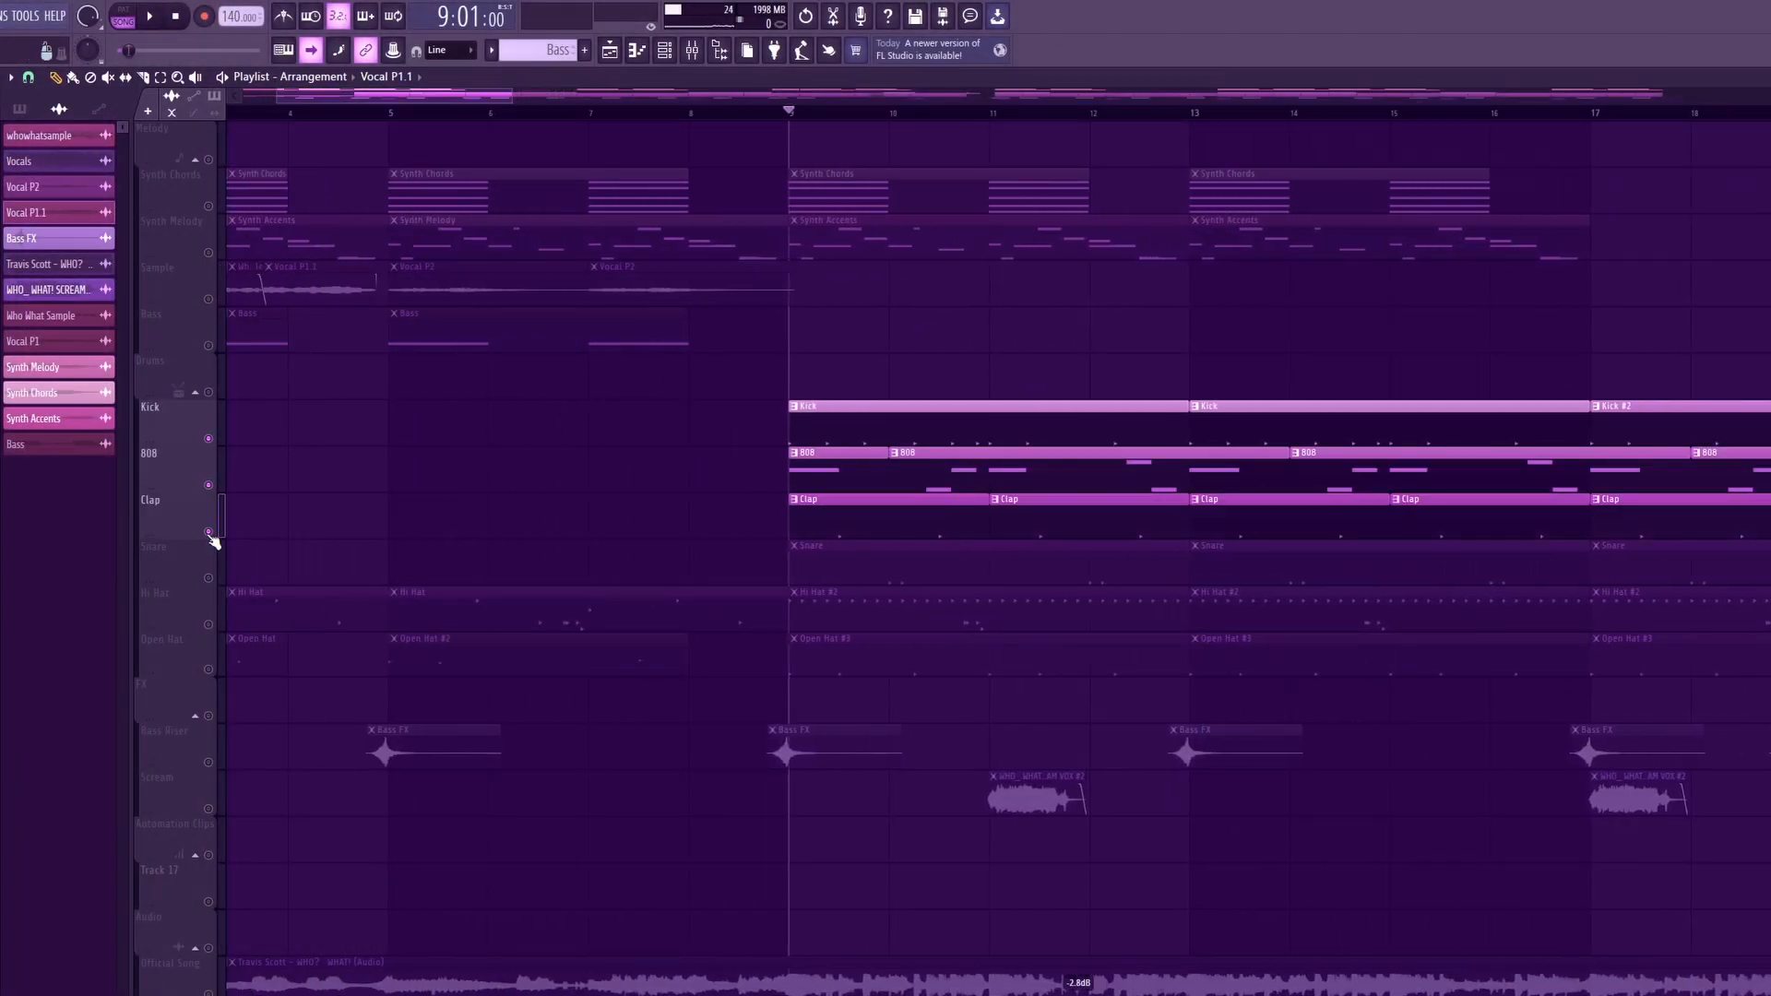
left_click(208, 532)
left_click(208, 485)
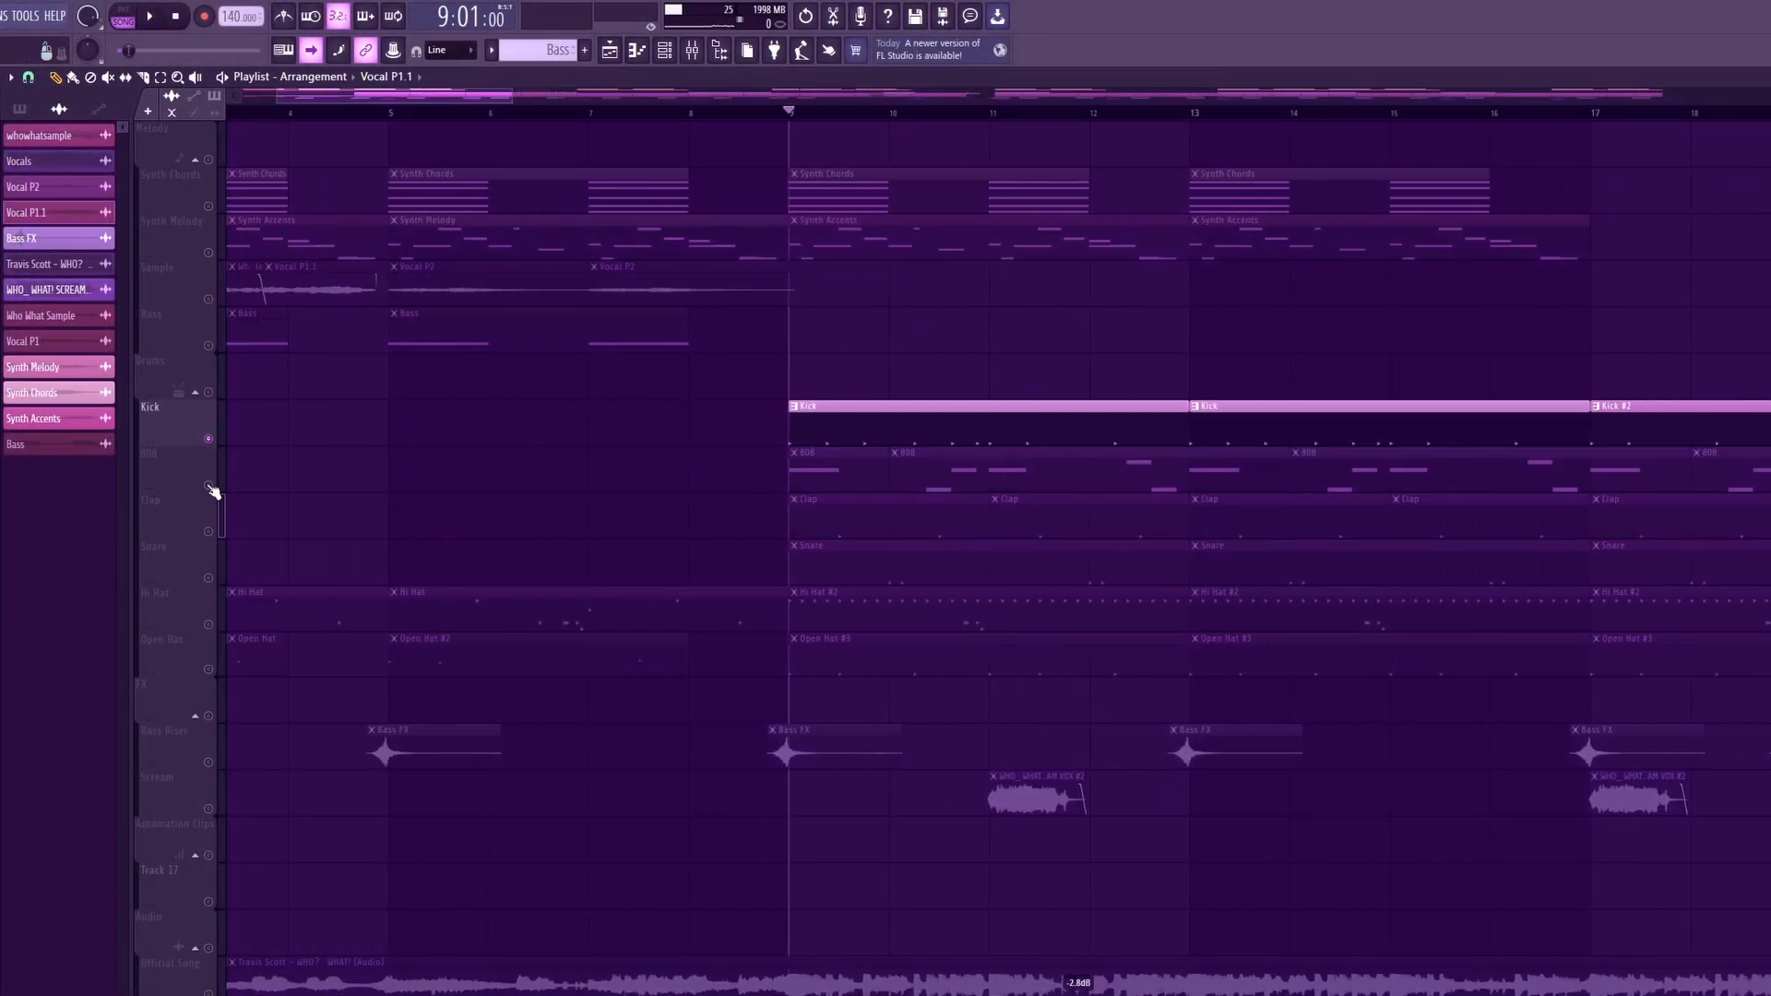
Step: Open the Kick pattern's notes in the piano roll and play them soloed from bar 9
double_click(862, 402)
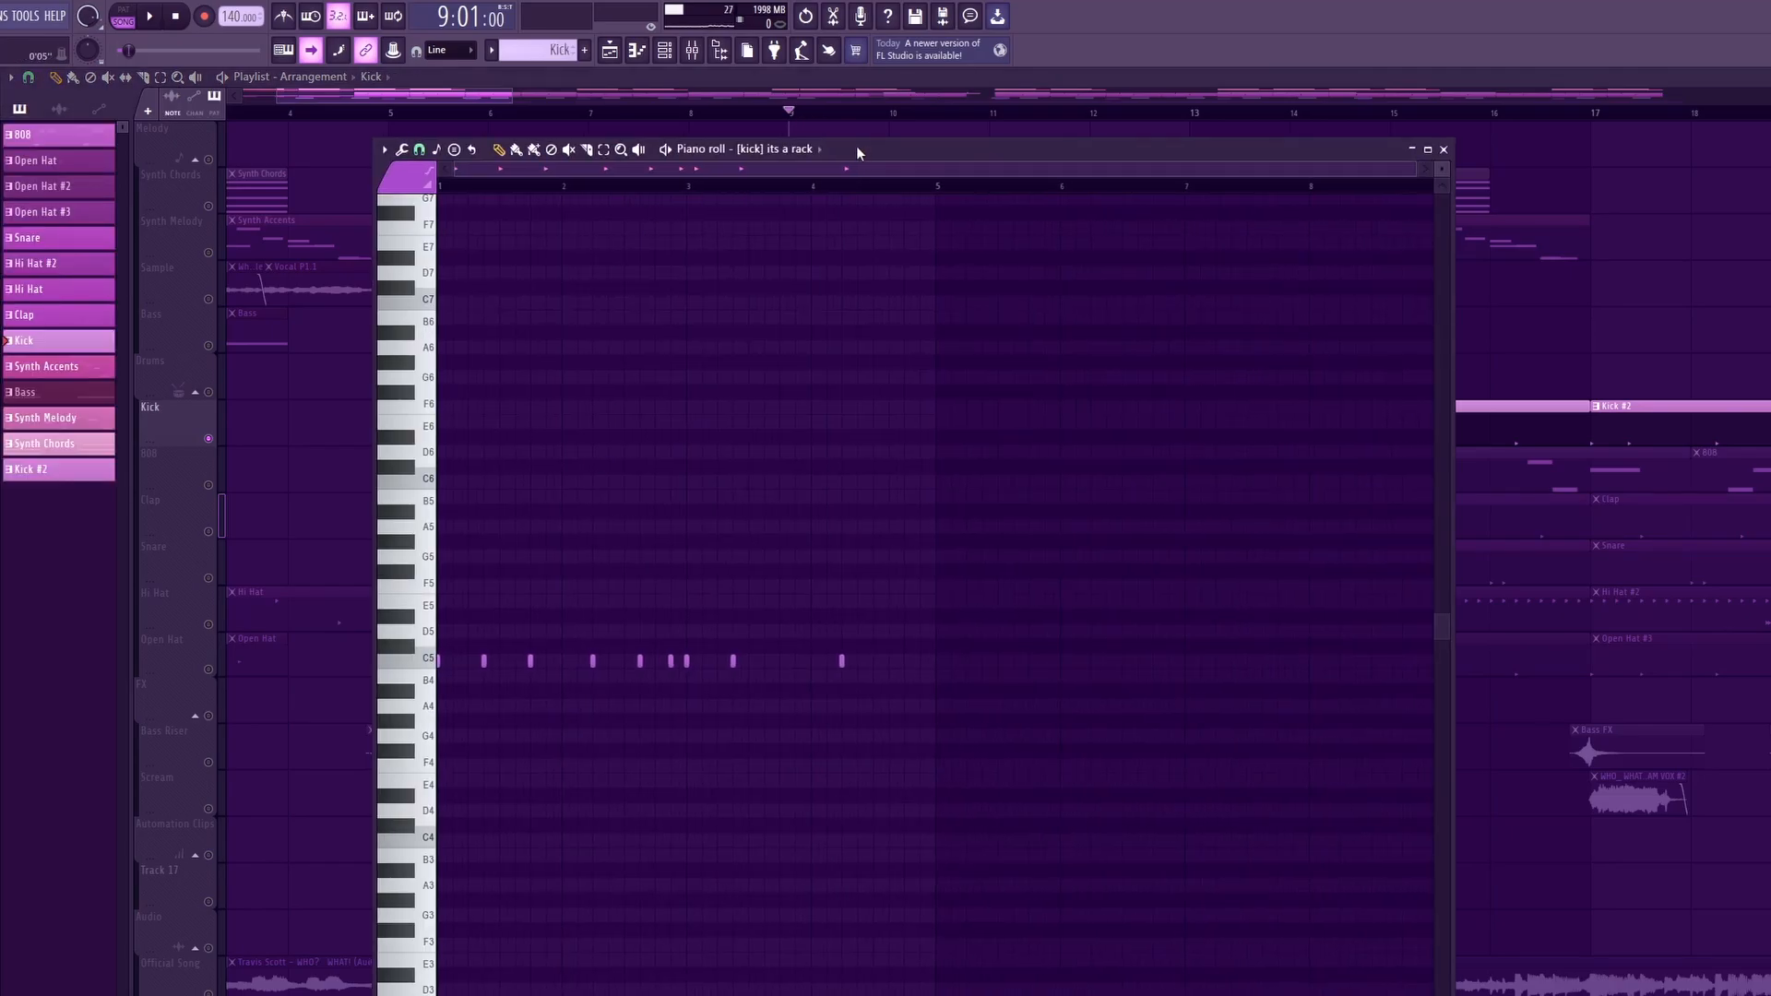
key("space")
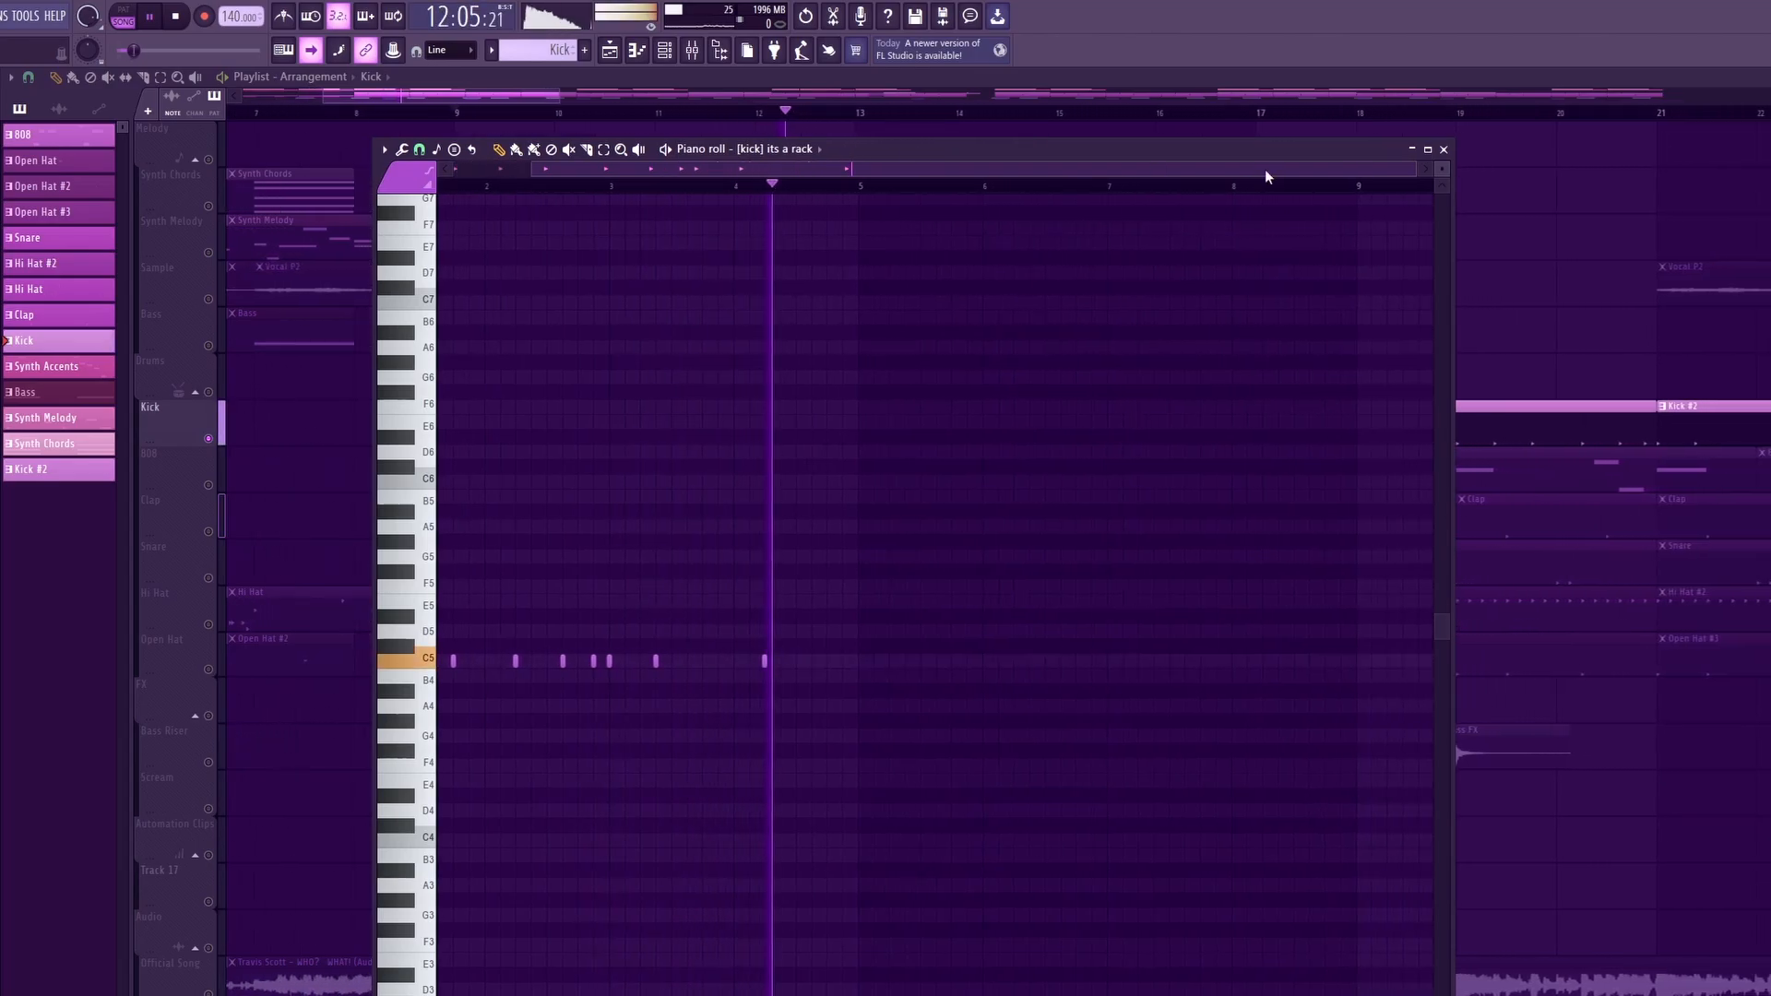
key("space")
left_click(1443, 148)
Step: Solo the 808 track and play its pattern from bar 9 while examining the notes in the piano roll
left_click(212, 483)
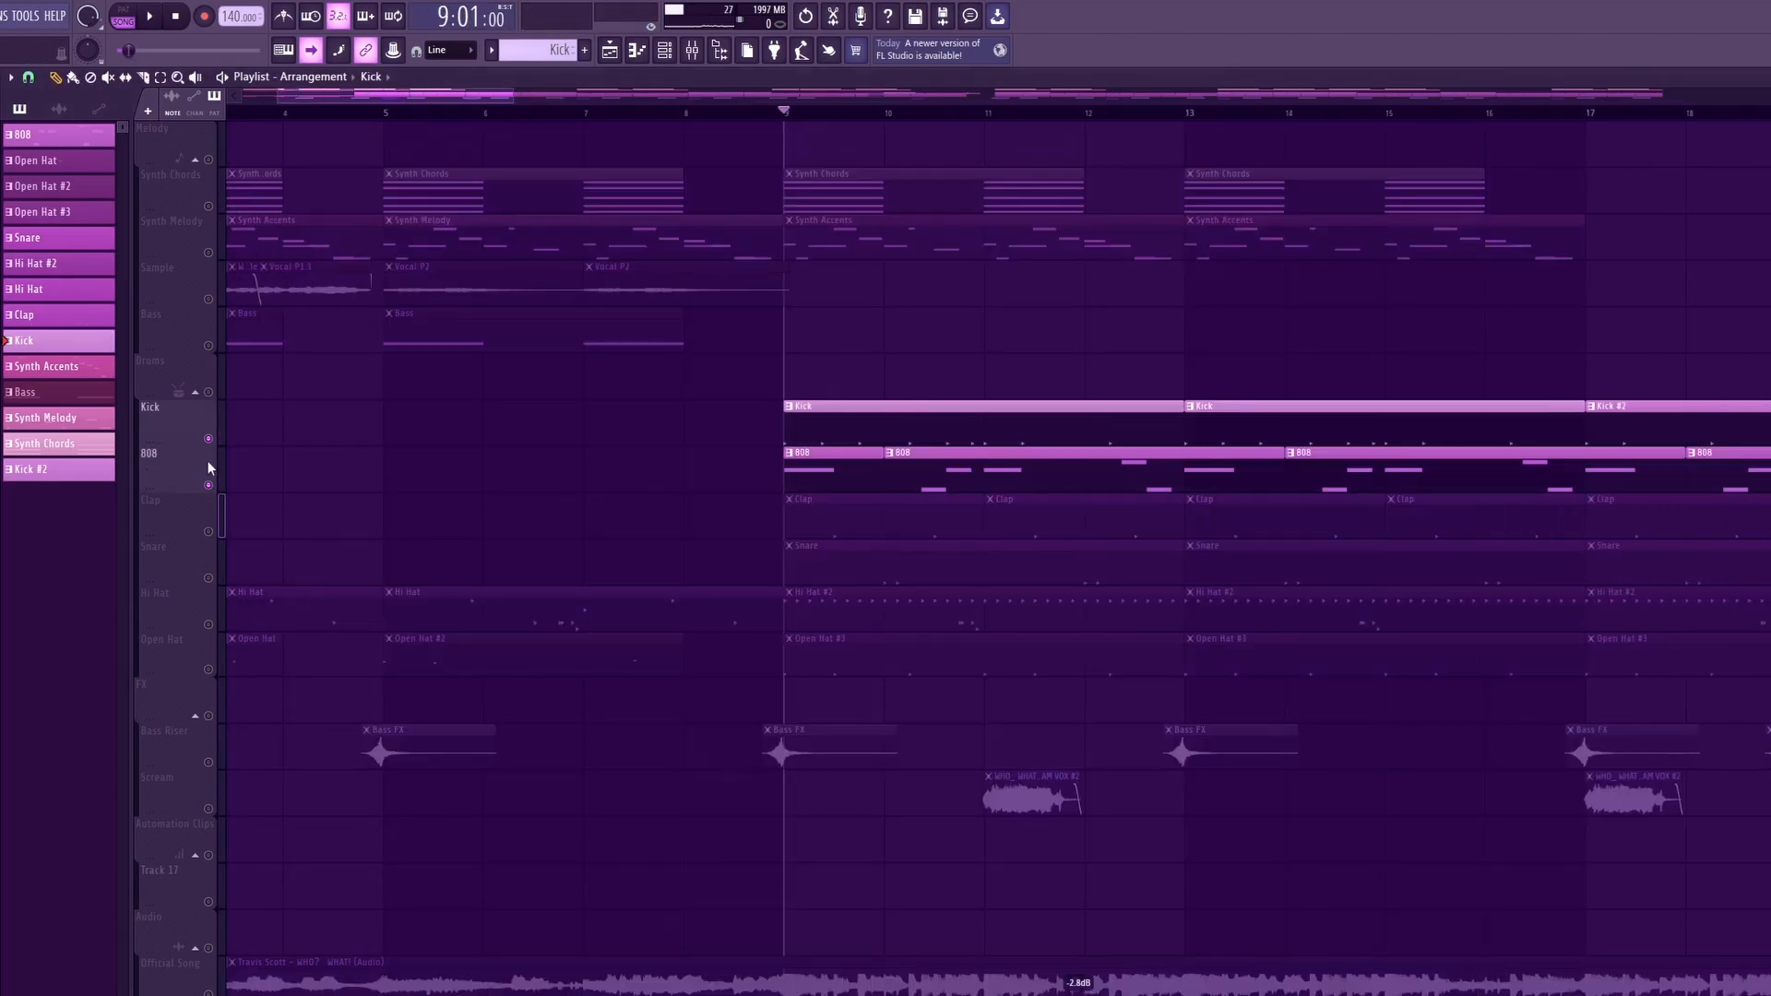
key("space")
double_click(831, 461)
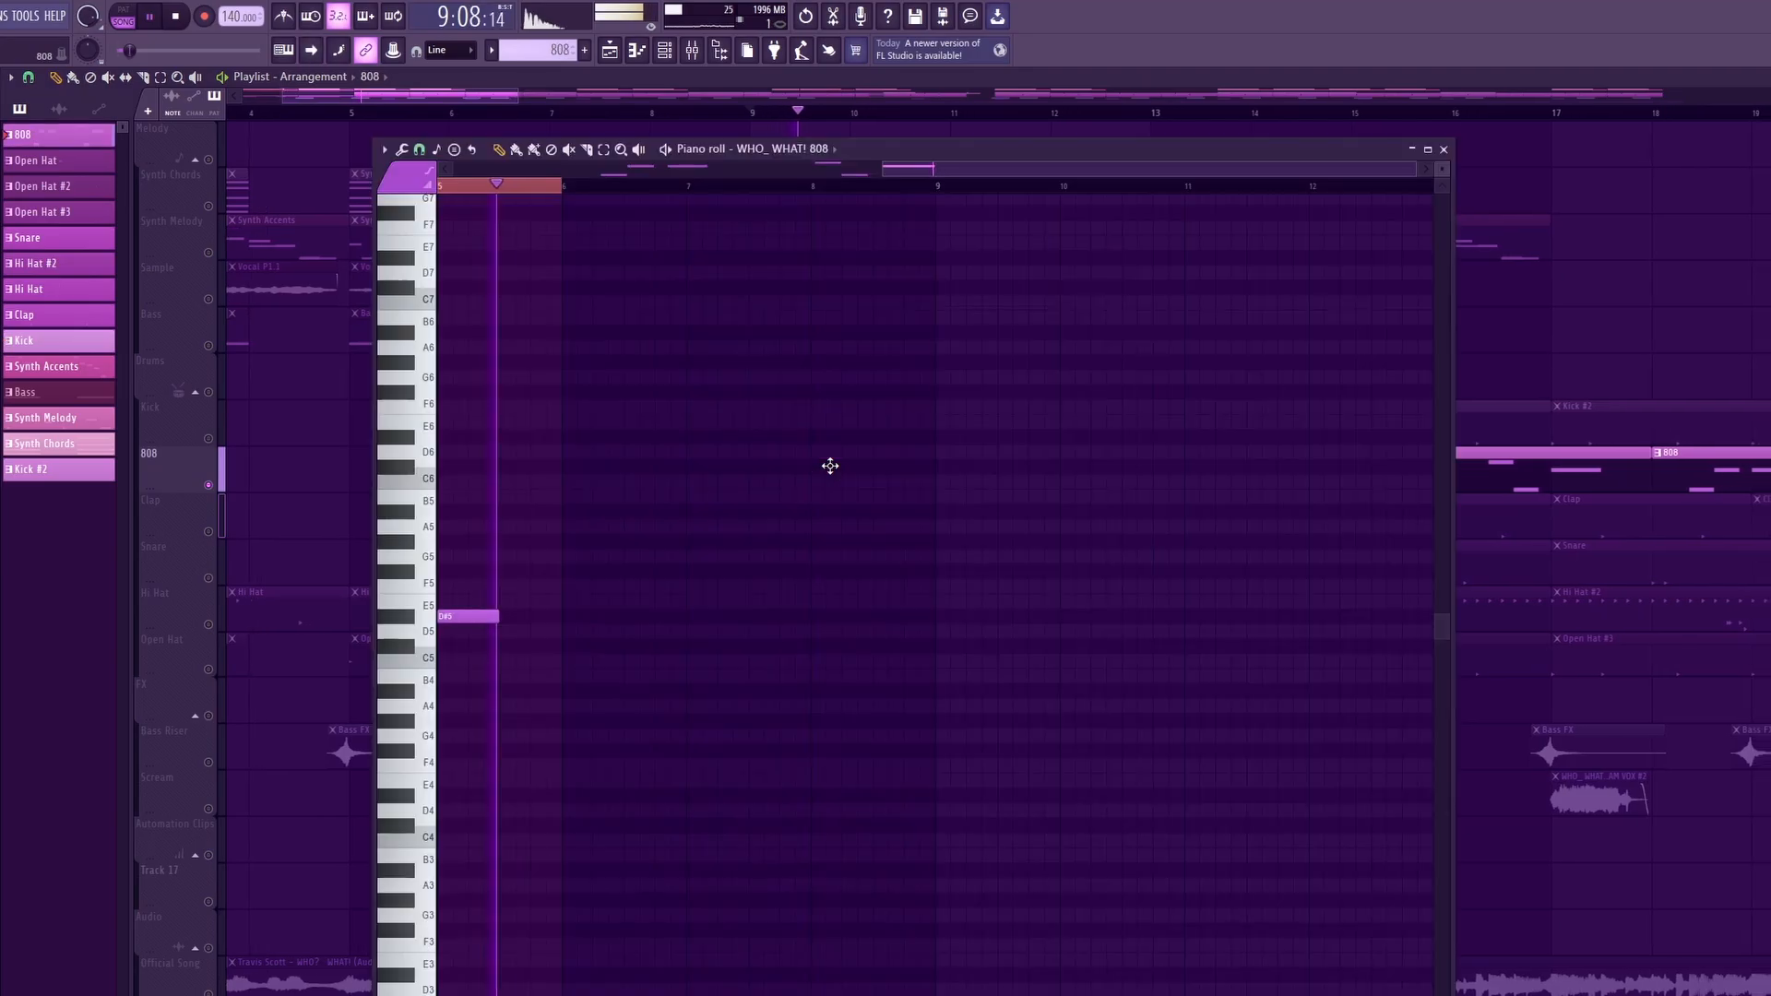
left_click(1443, 148)
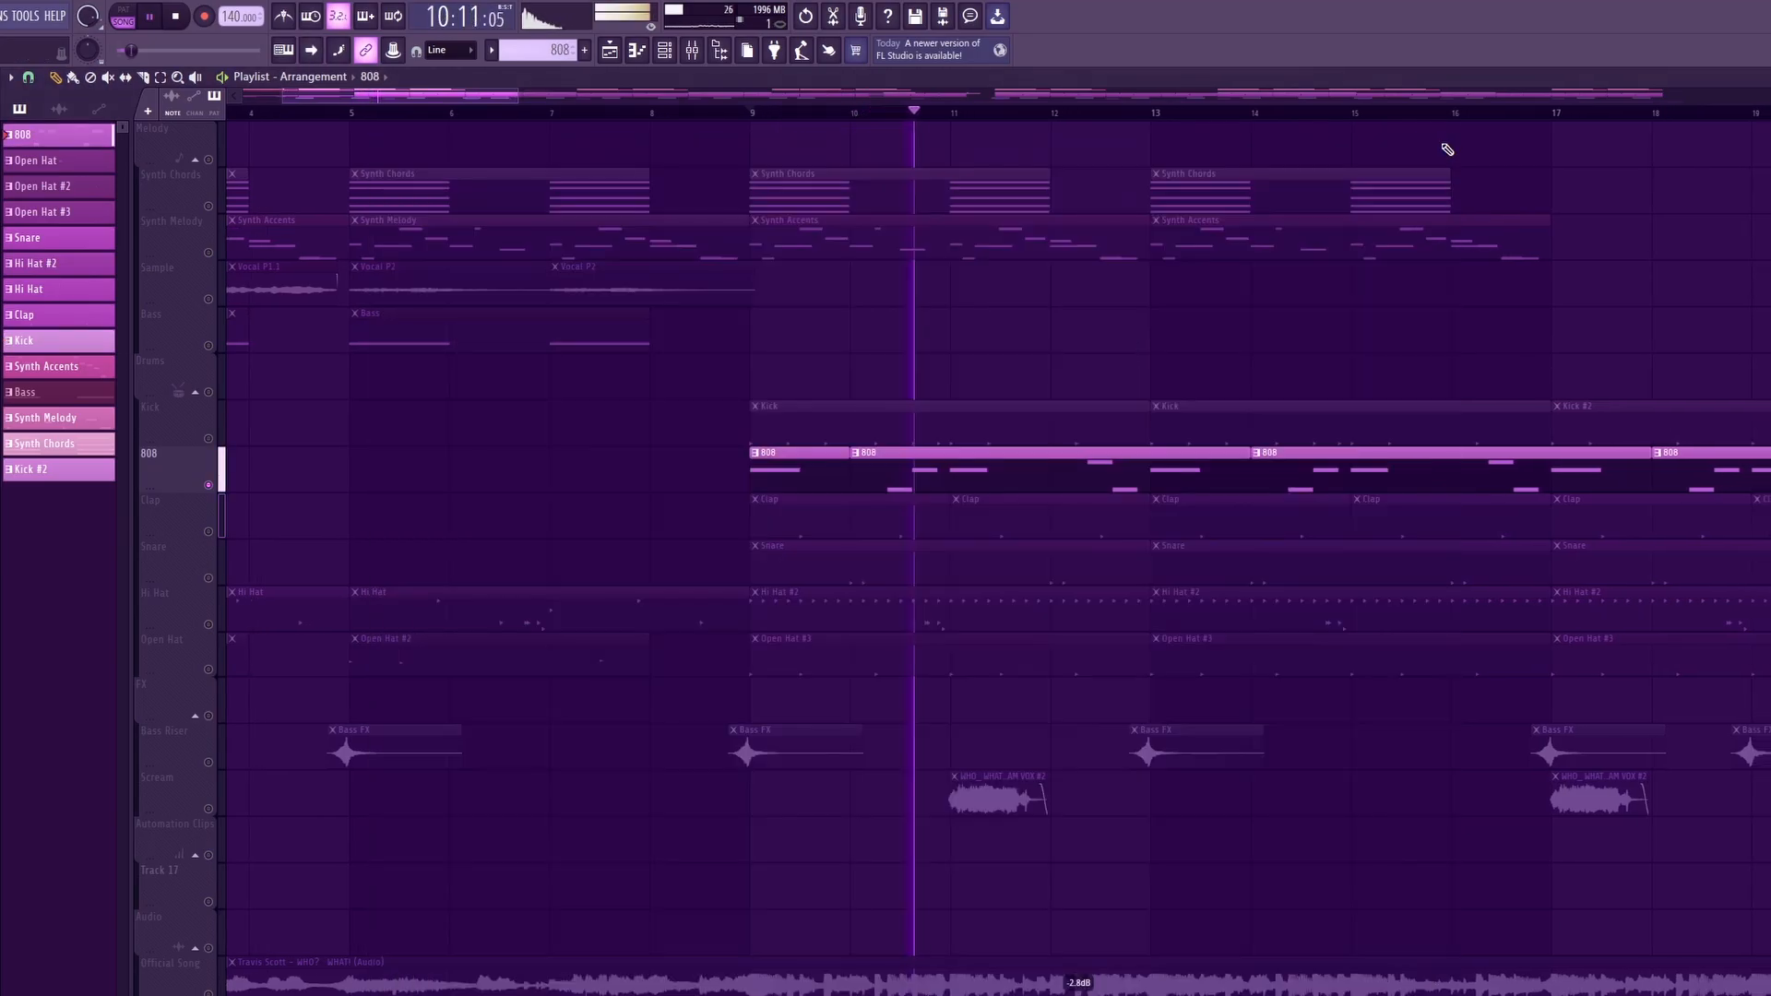
double_click(956, 480)
scroll(738, 618, "left", 3)
scroll(624, 699, "up", 3)
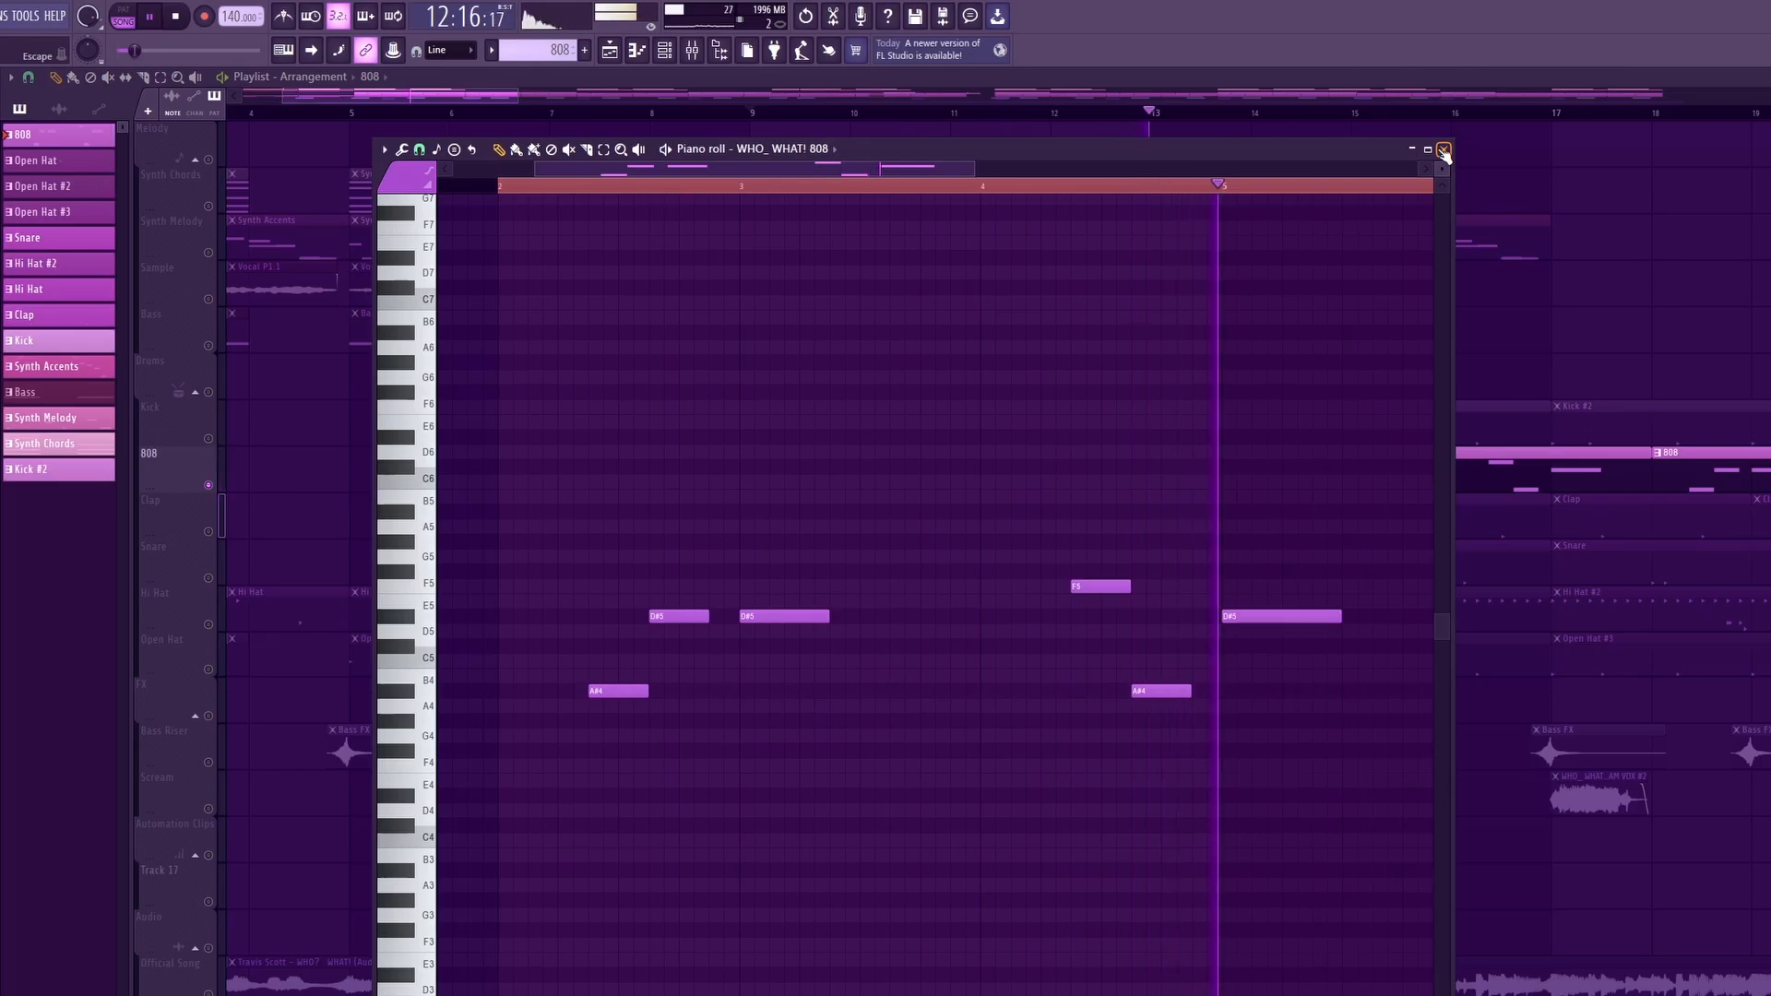
key("space")
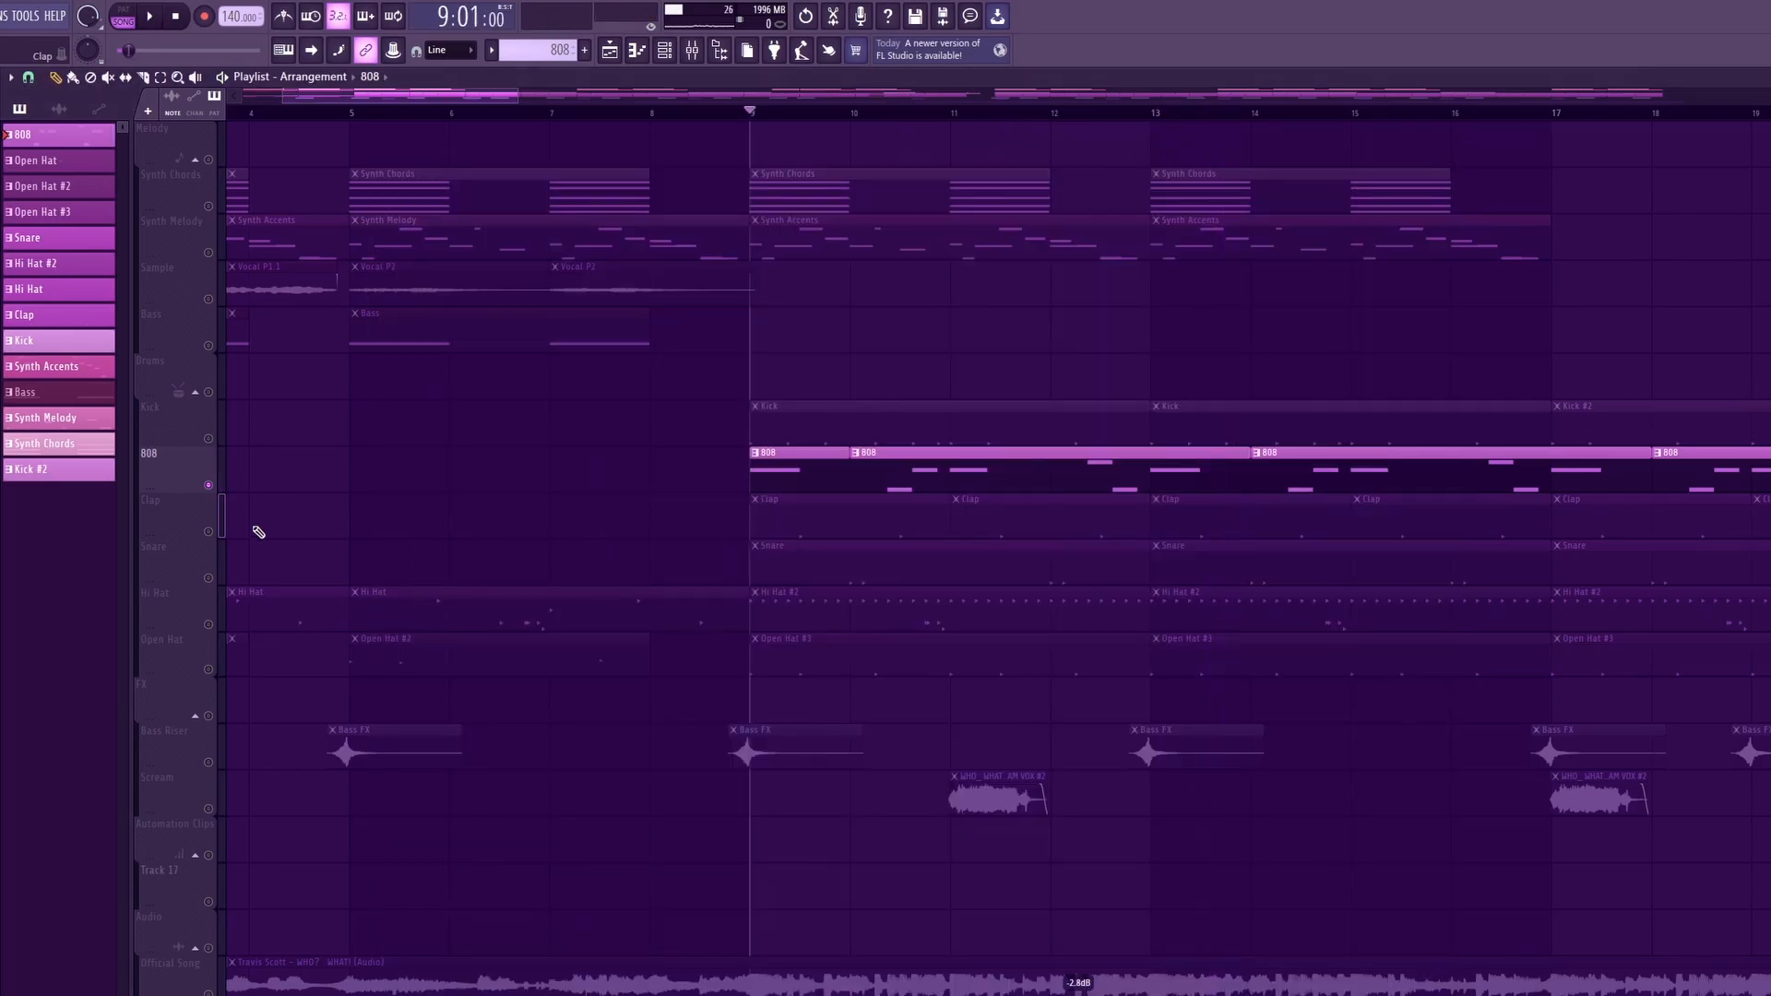
Step: Solo the Clap track and play its notes from bar 9 in the piano roll
left_click(215, 535)
double_click(791, 516)
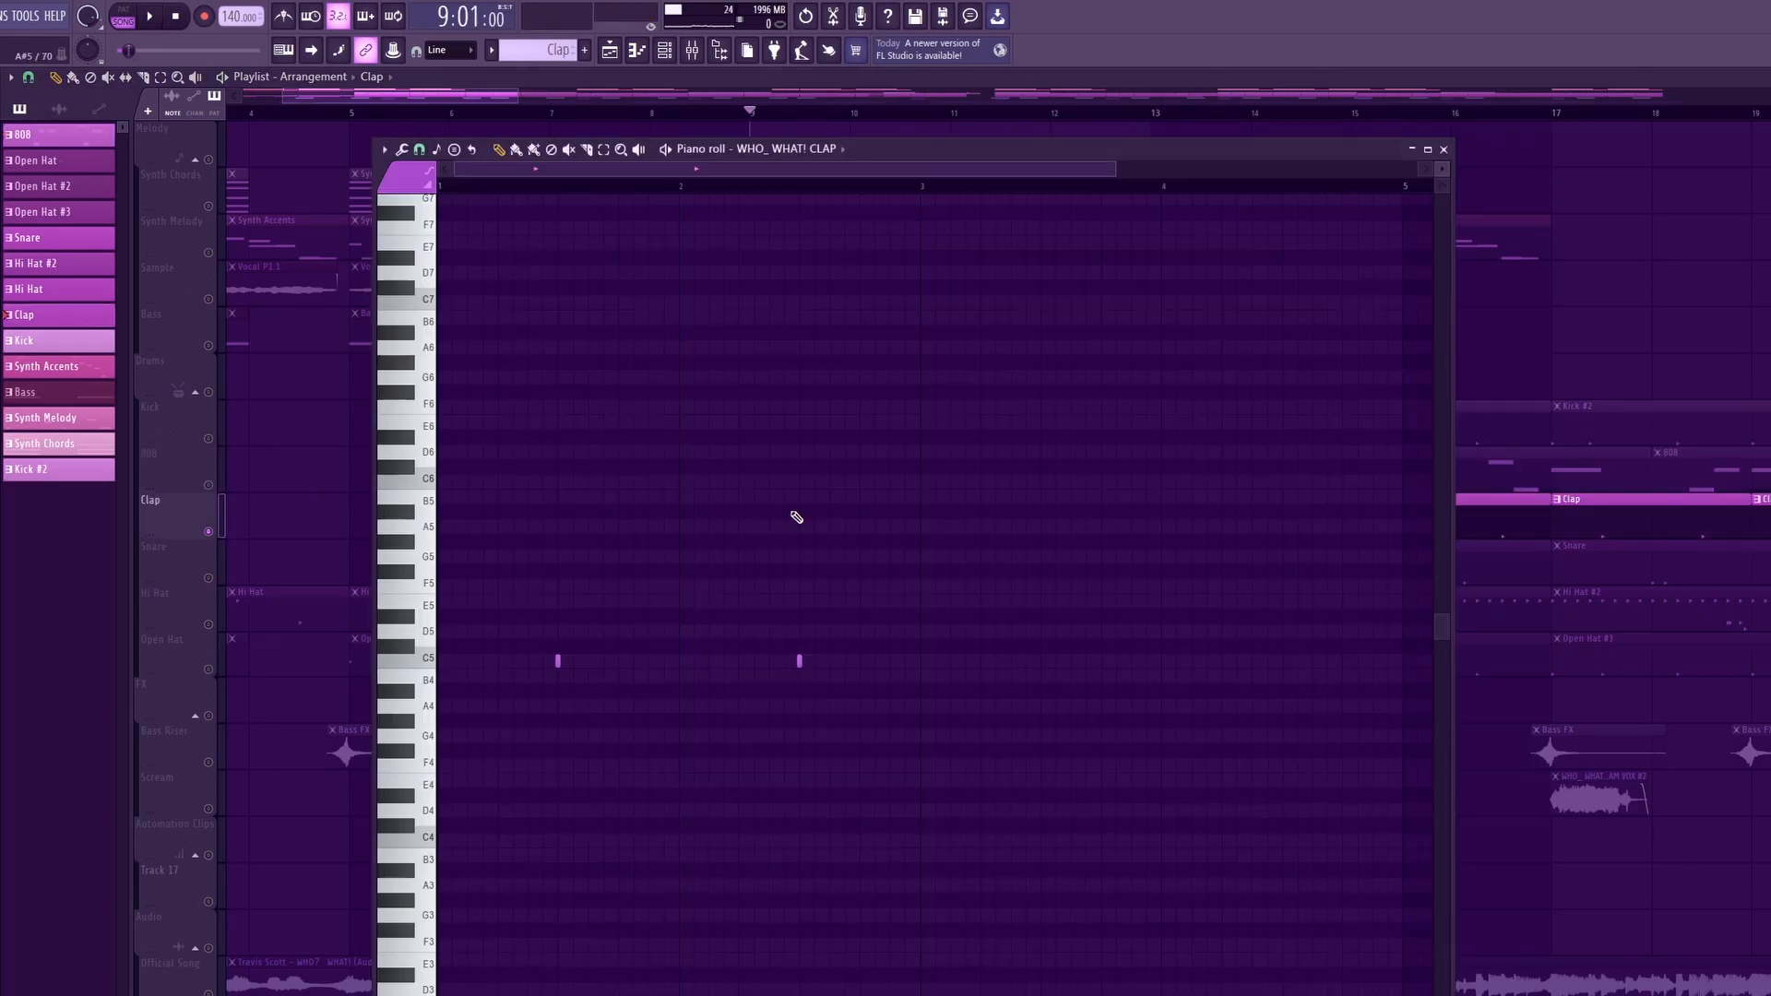
key("space")
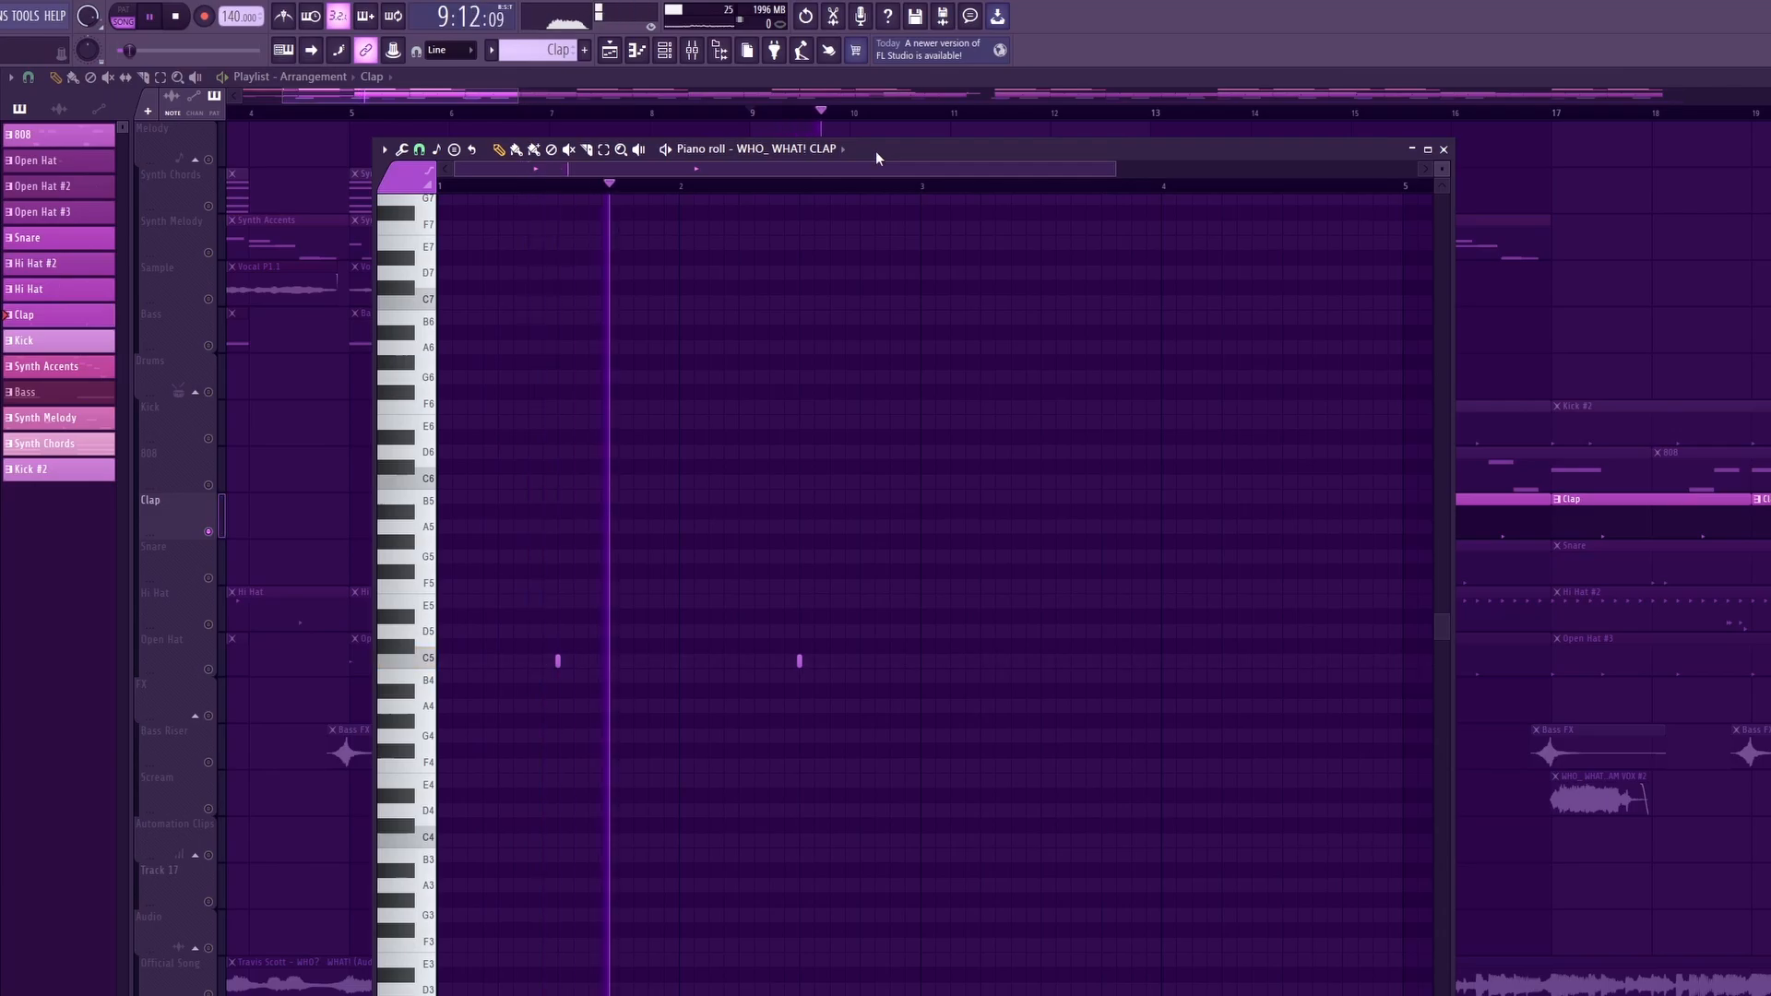
key("space")
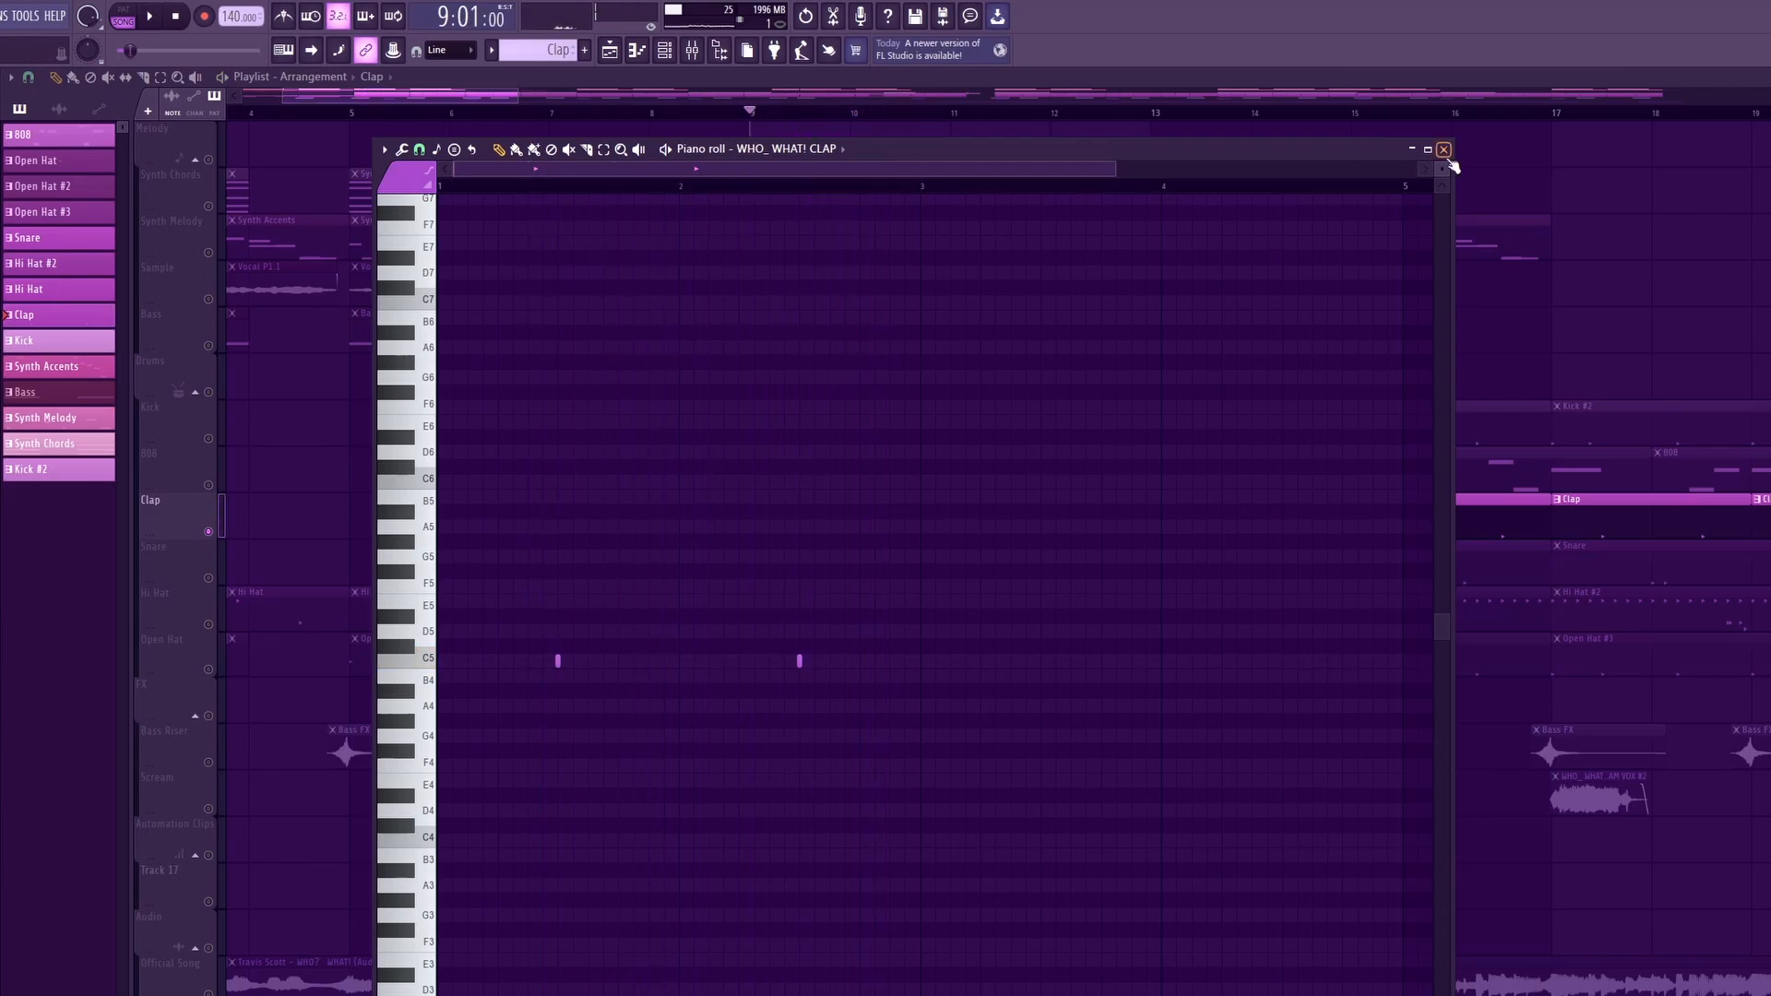
left_click(1443, 149)
Step: Solo the Snare track and play its pattern from bar 9 with its notes shown in the piano roll
left_click(208, 579)
key("space")
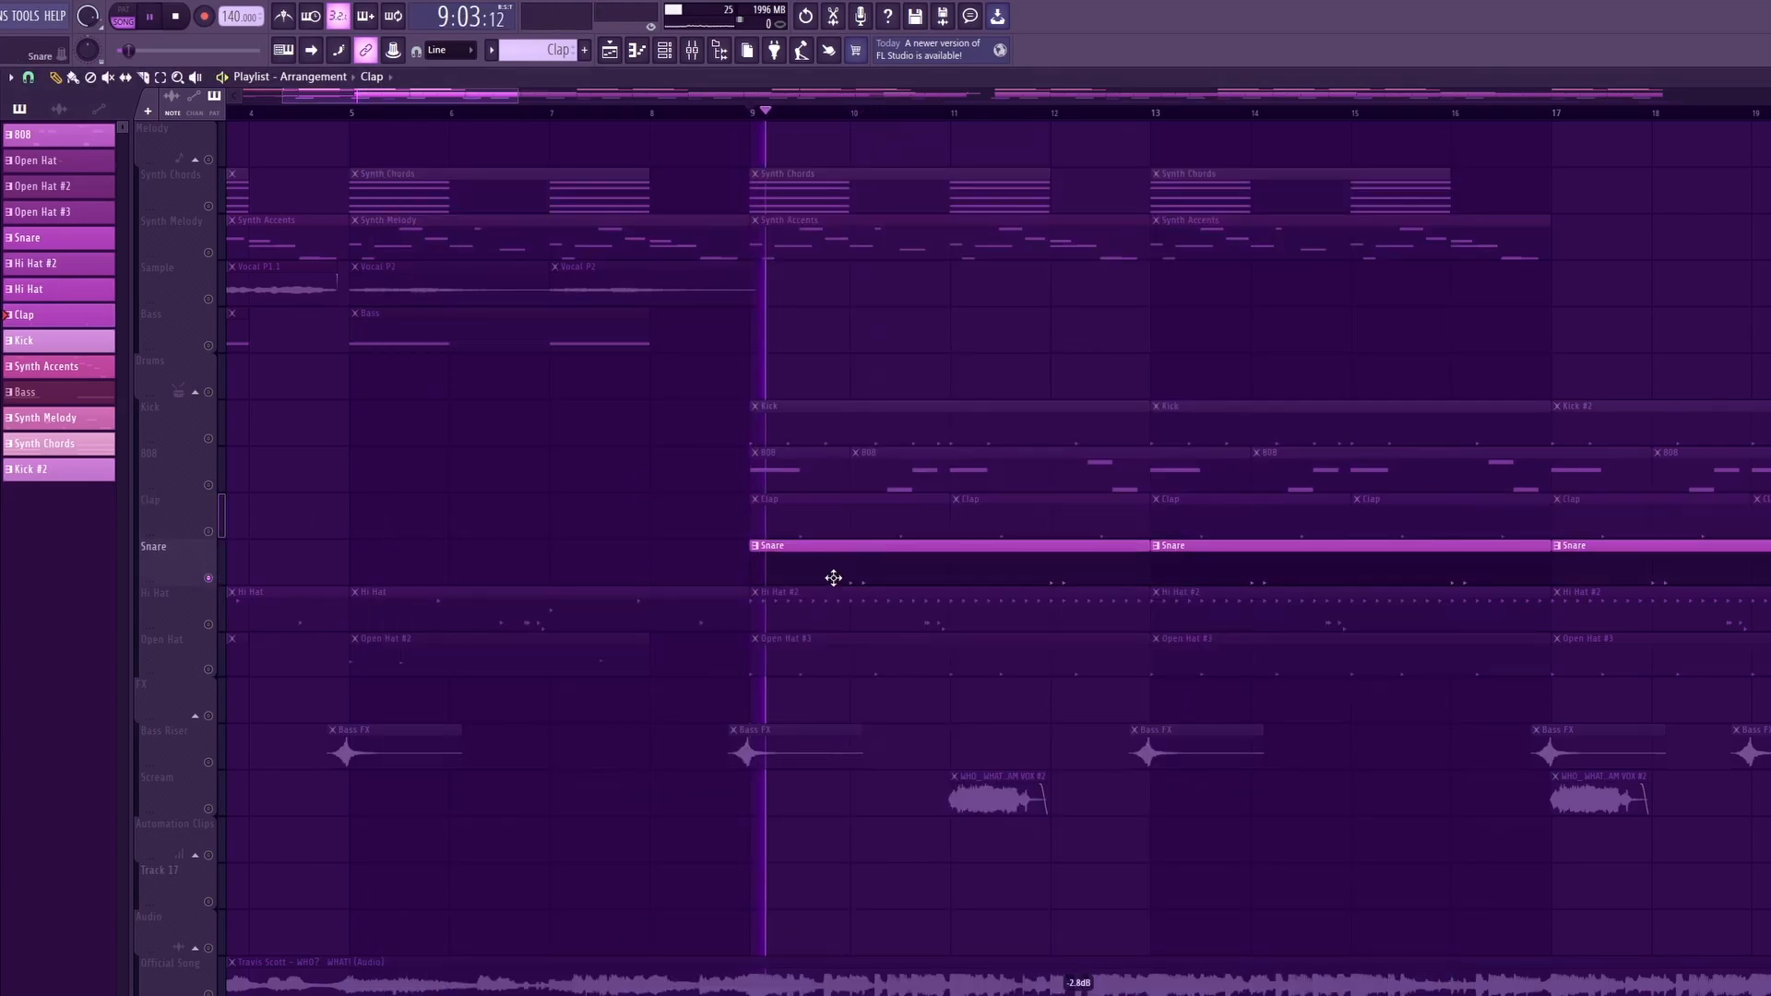
double_click(830, 572)
key("space")
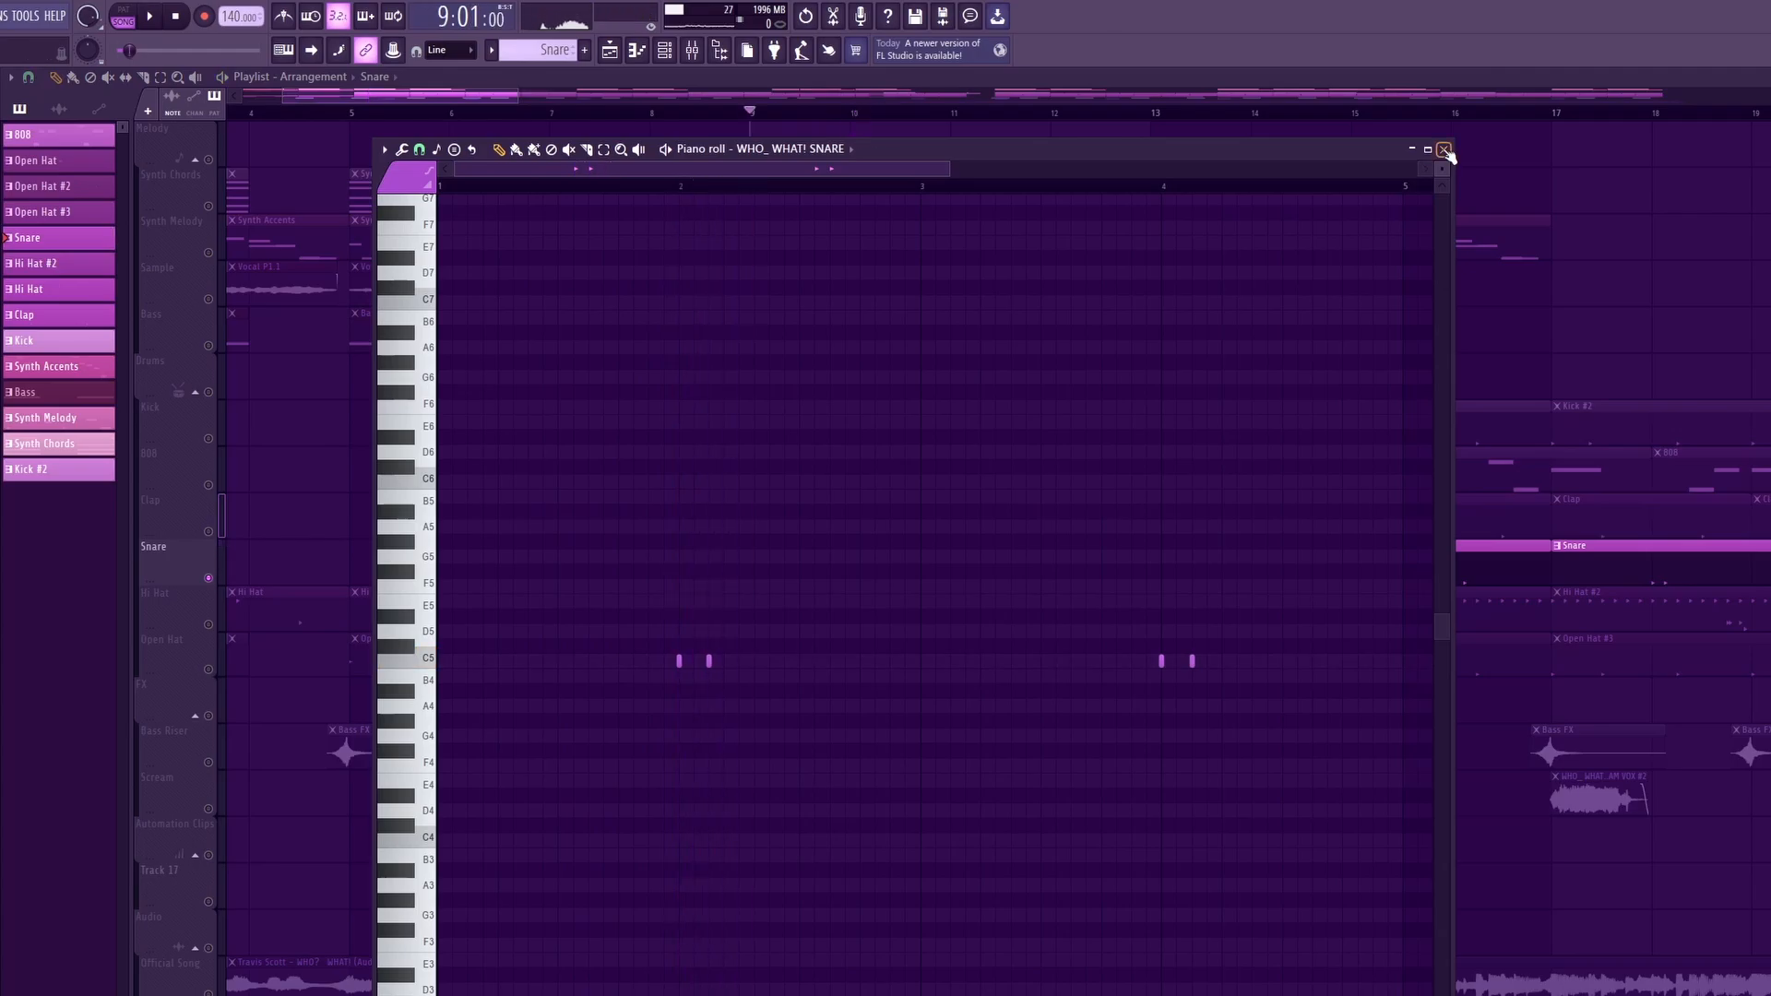
left_click(1443, 149)
Step: Solo the Hi Hat track and play the Hi Hat #2 pattern's notes from bar 9 in the piano roll
left_click(209, 625)
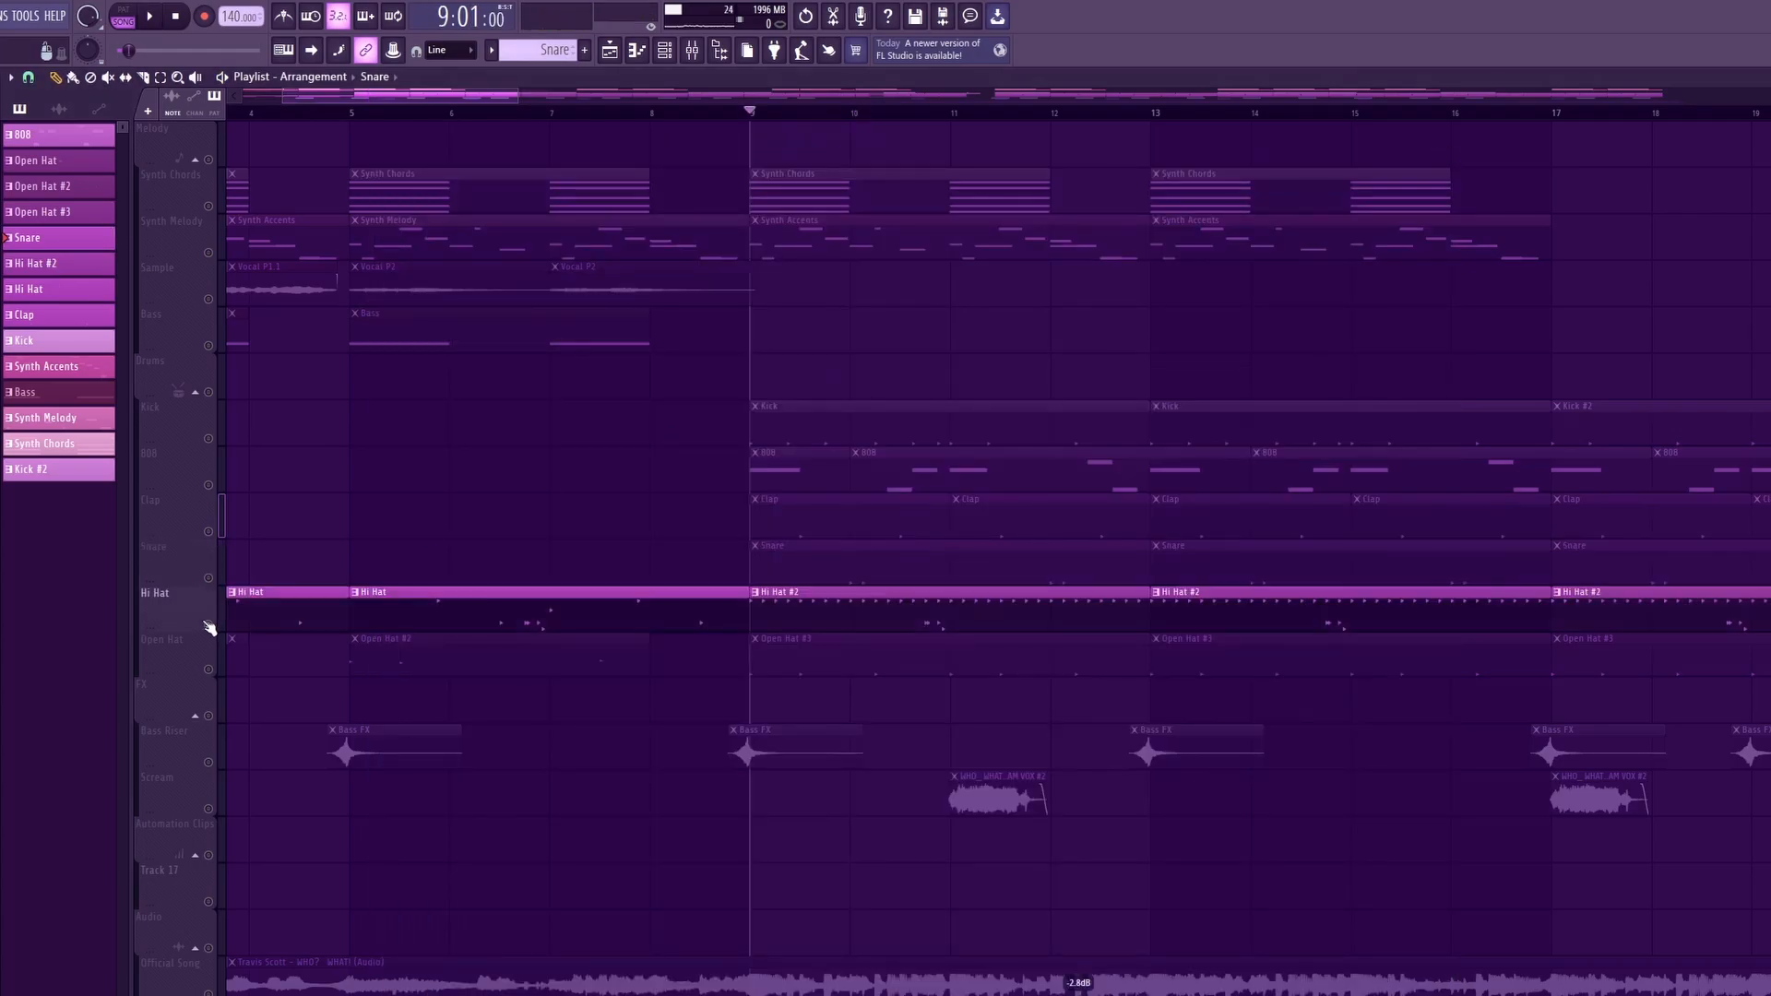
double_click(774, 609)
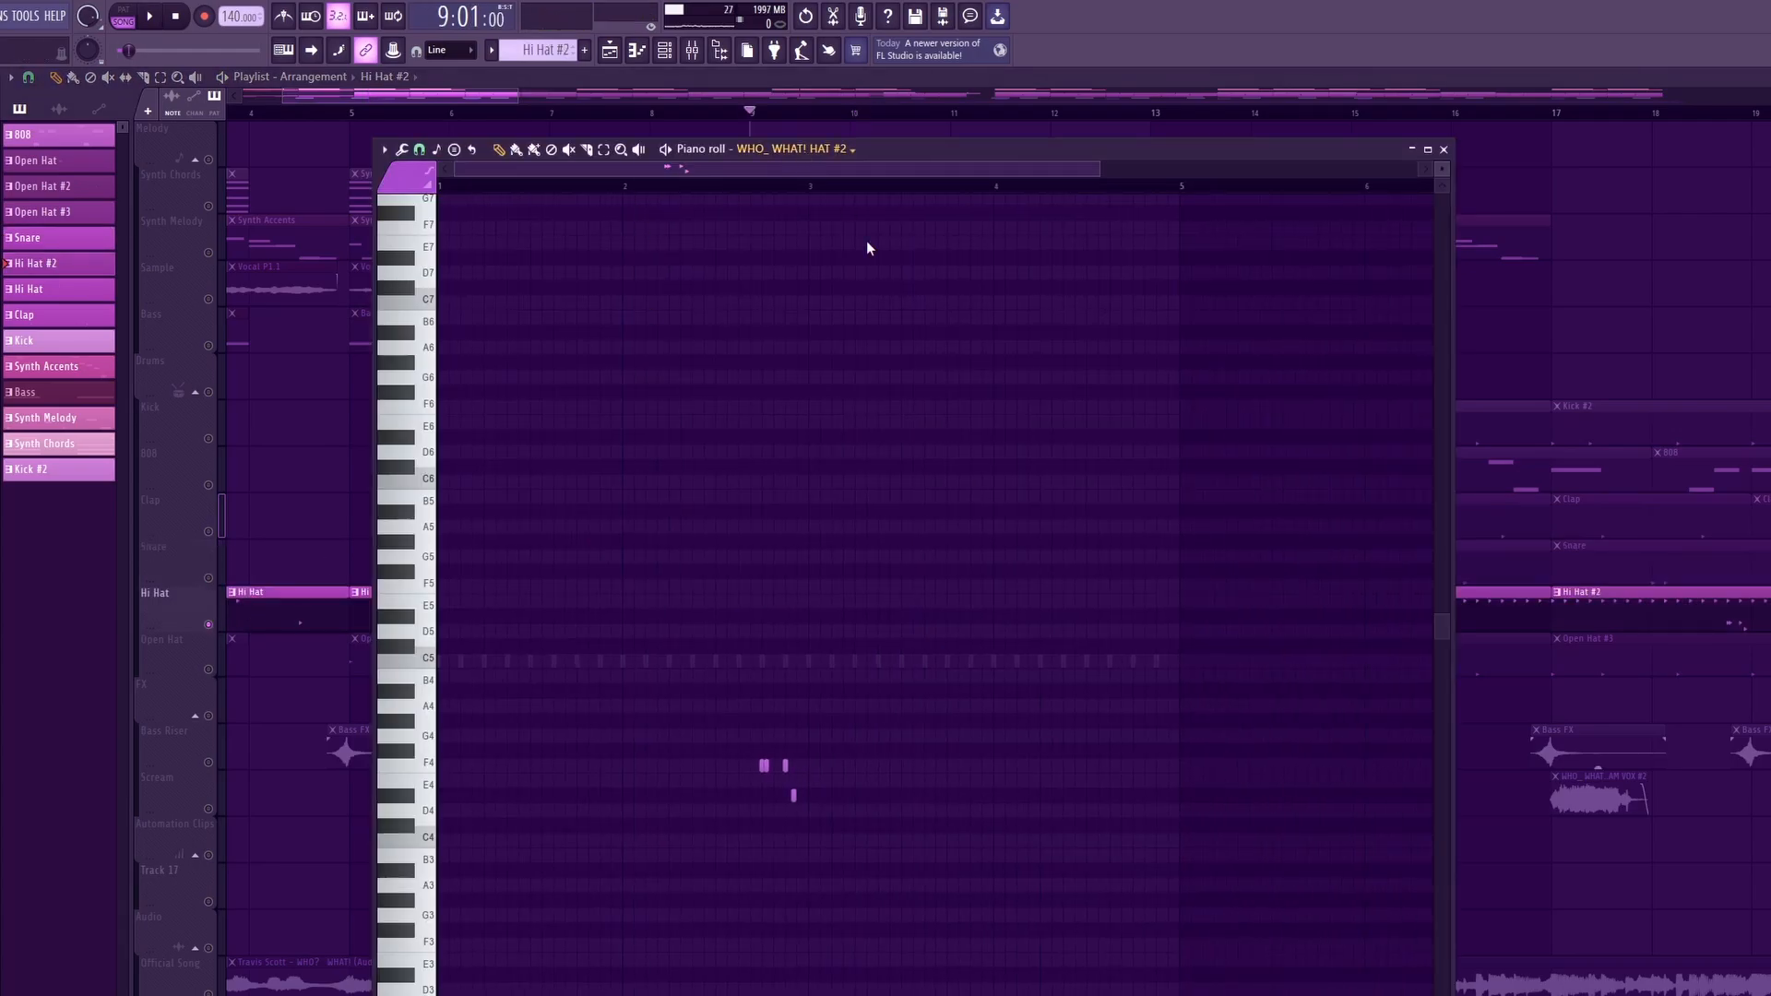
key("space")
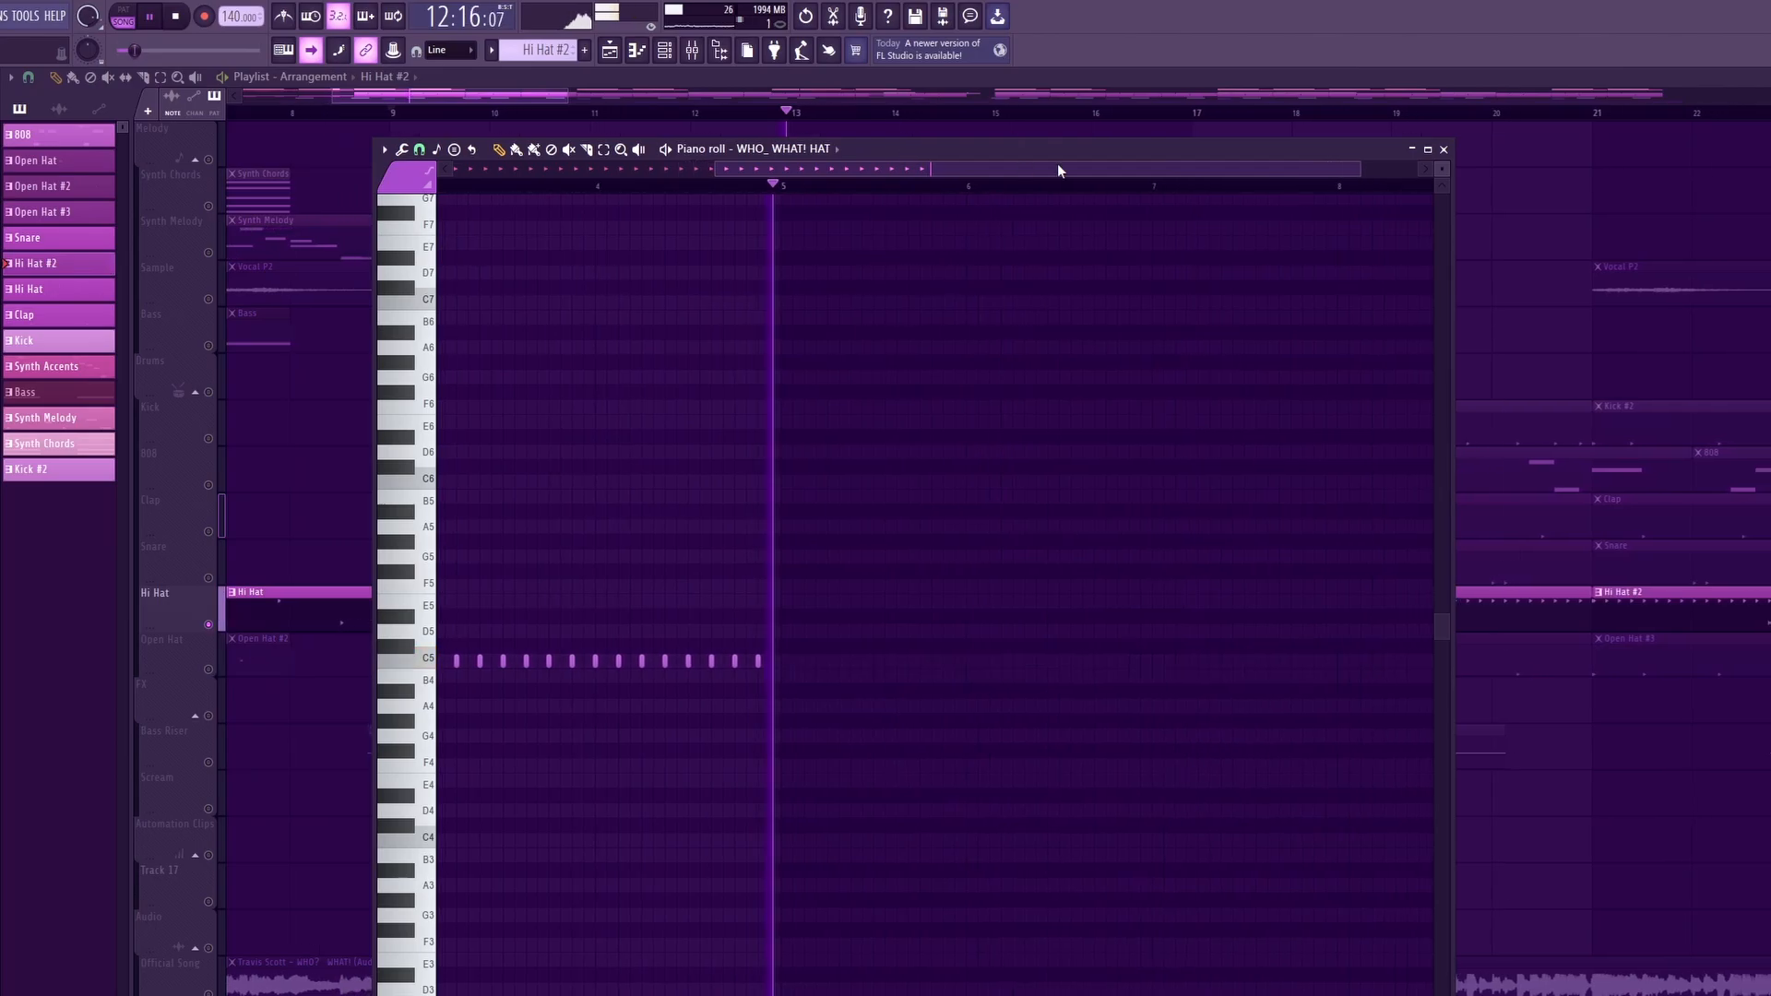
key("space")
left_click(1443, 149)
key("space")
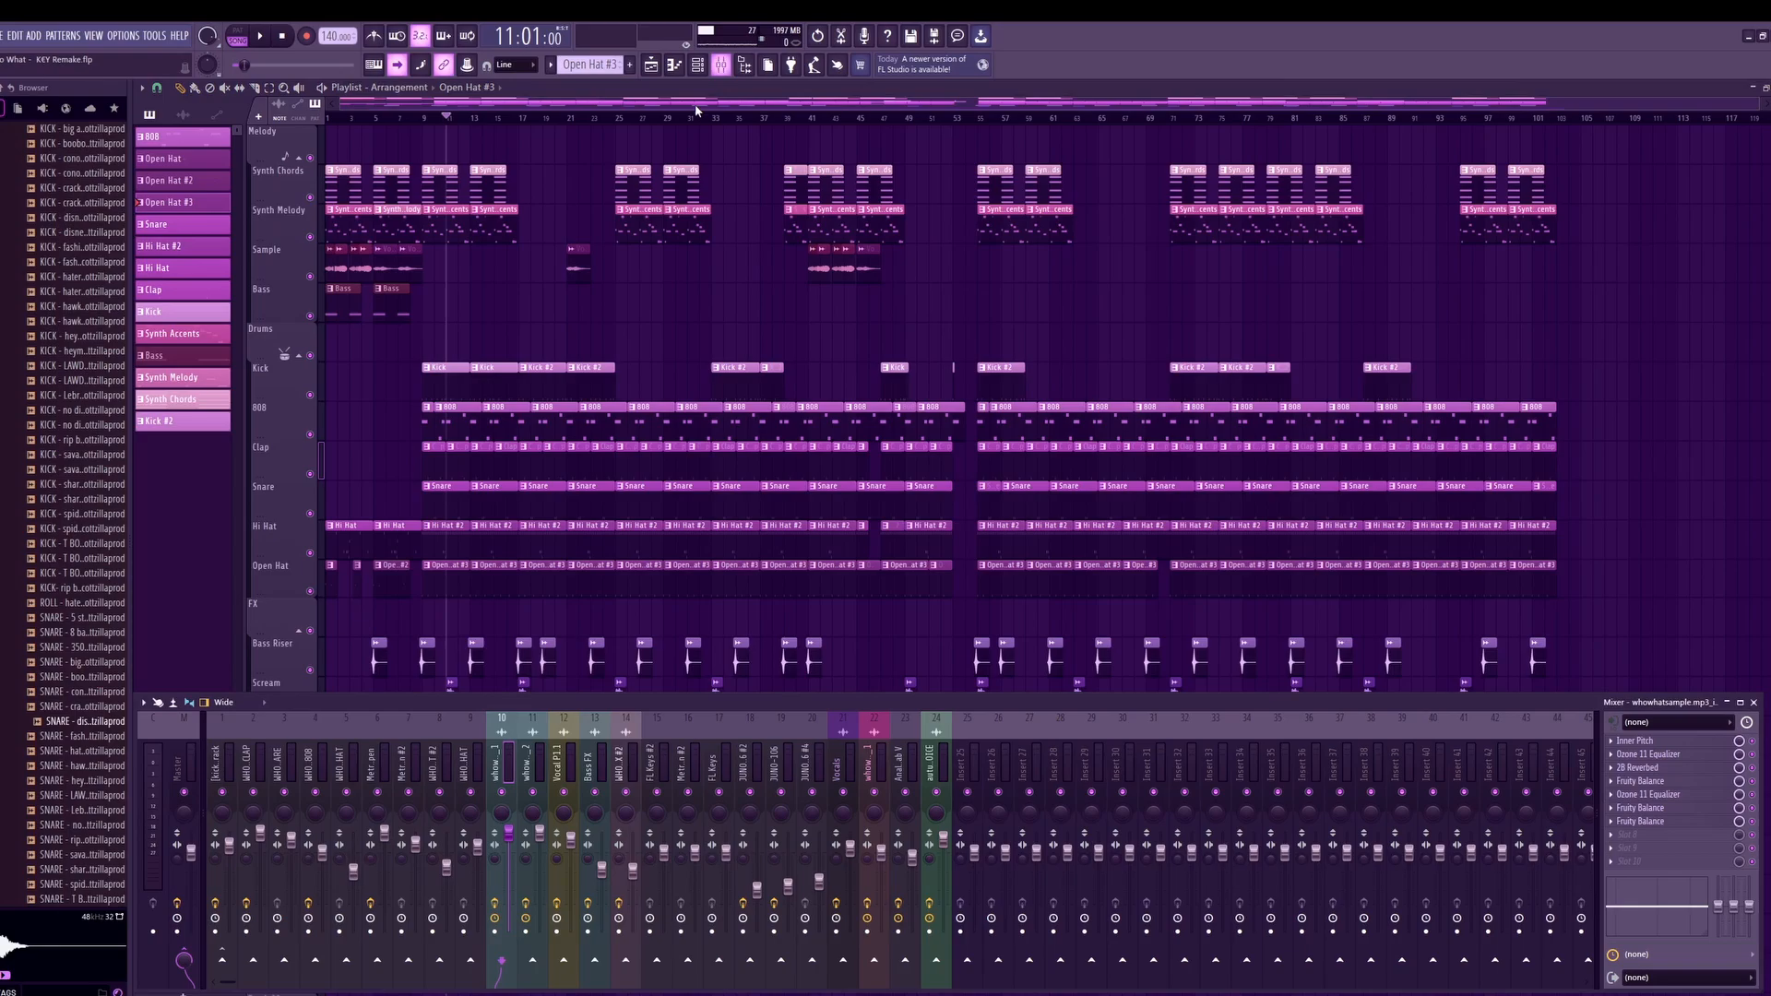
Step: Inspect the 2B Reverbed effect on the WHO_ WHAT! CLAP mixer insert
key("F9")
left_click(250, 764)
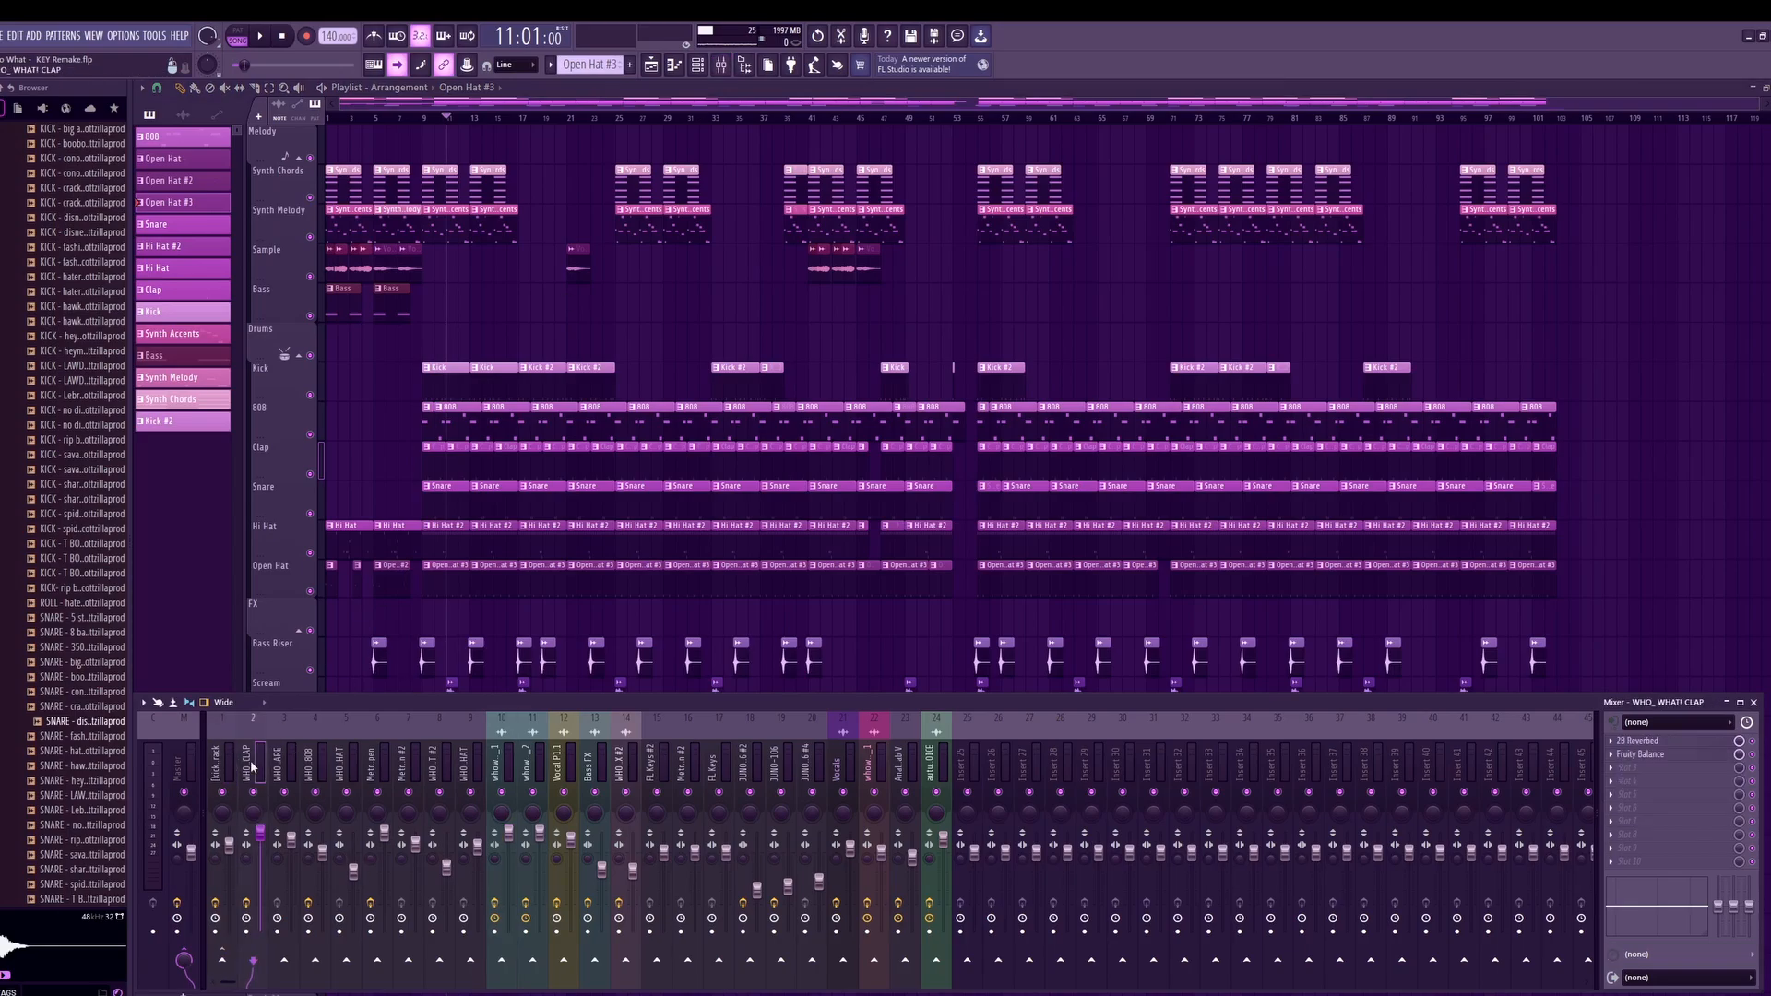
left_click(1660, 742)
left_click(527, 265)
Step: Inspect the Trackspacer 2.5 effect on the WHO_ WHAT! 808 mixer insert
left_click(301, 761)
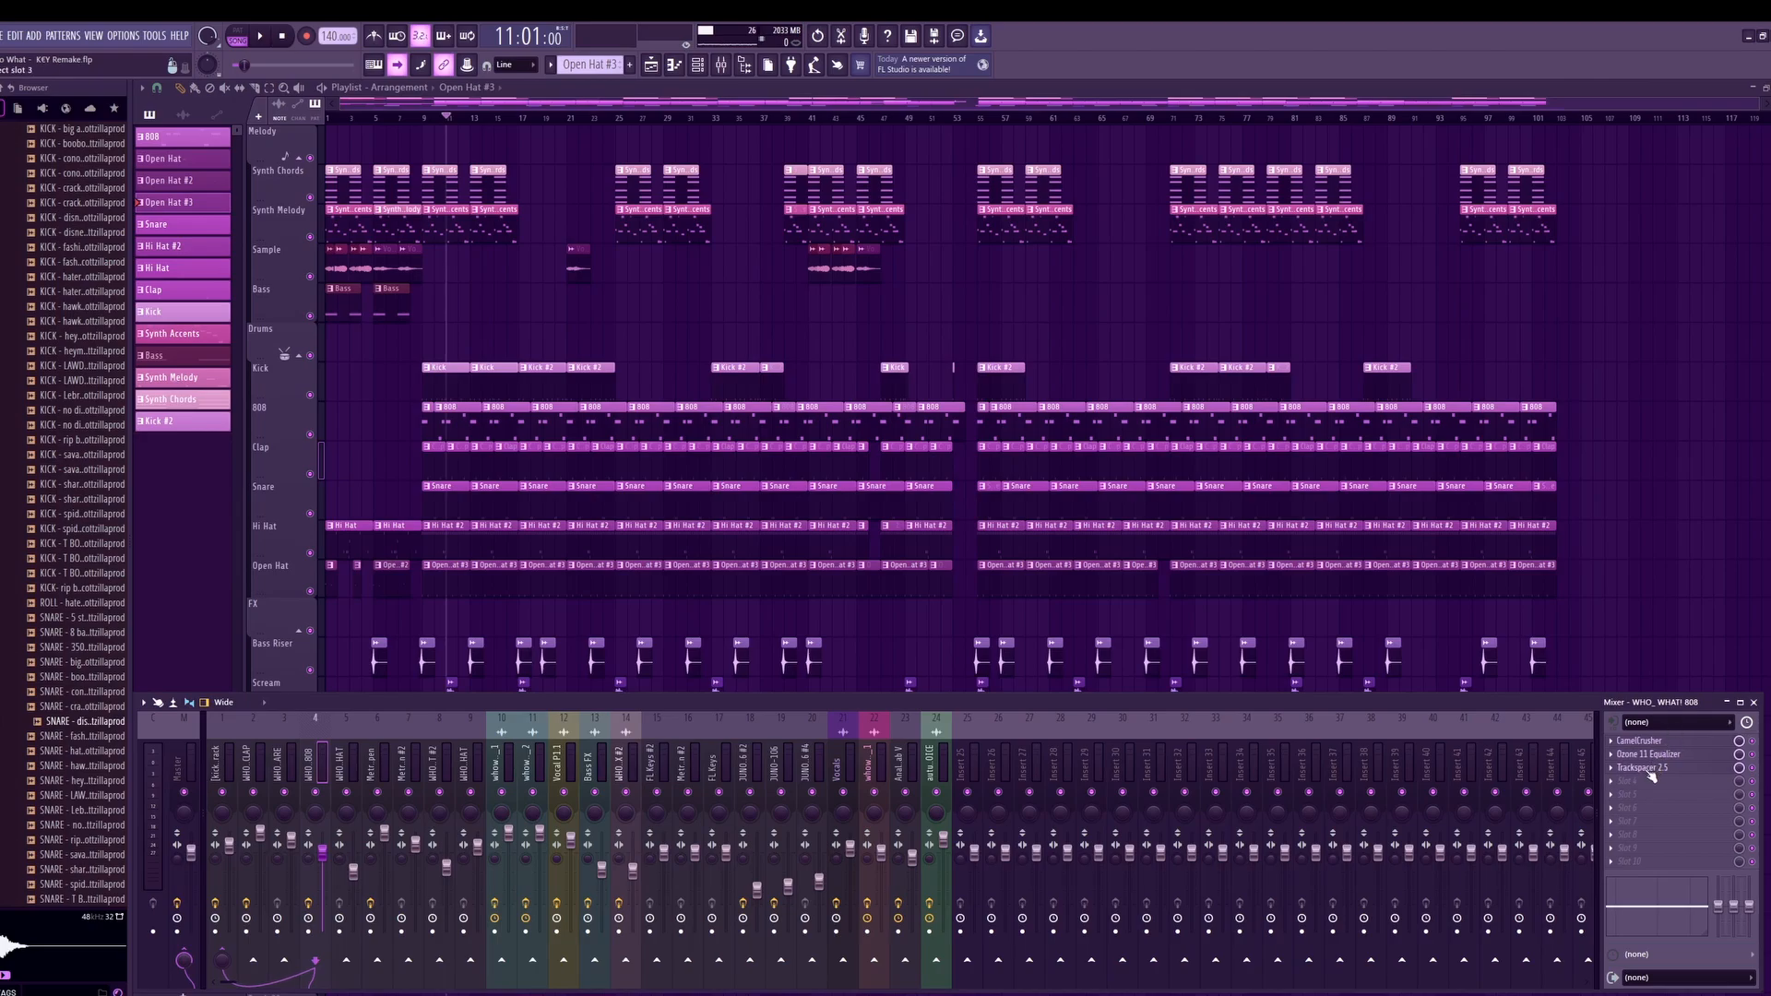
left_click(1646, 769)
left_click(777, 537)
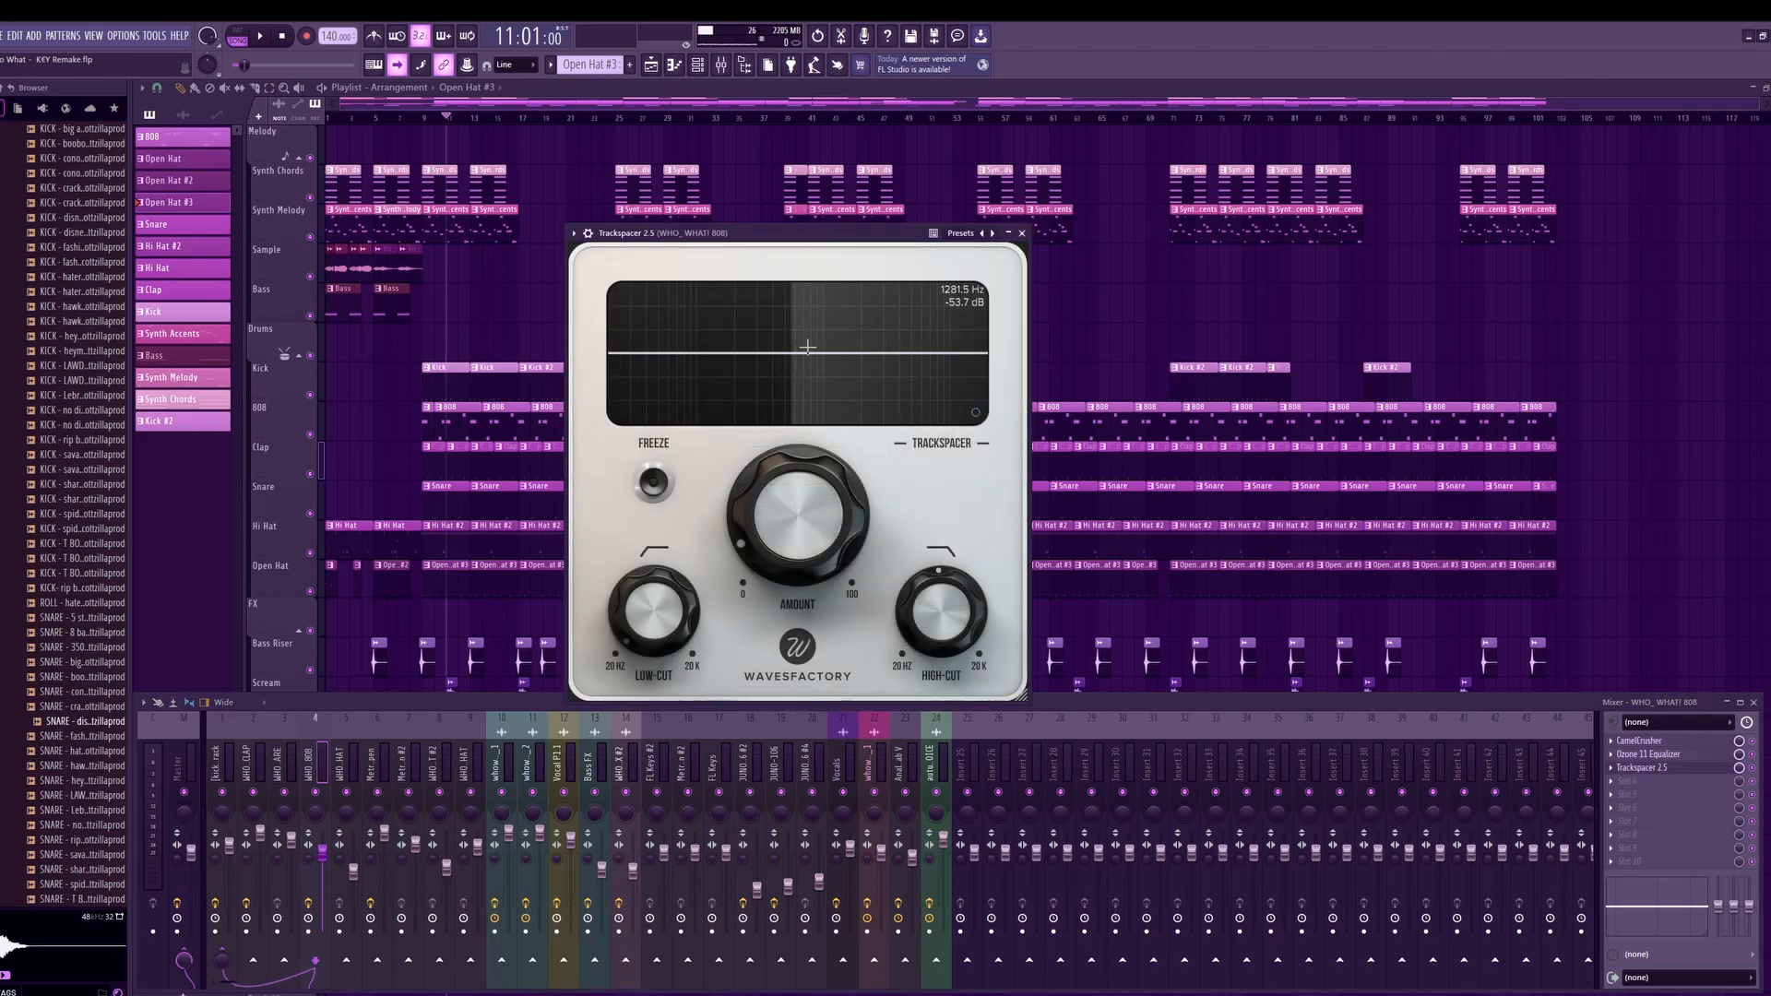
left_click(1023, 233)
Step: Inspect Fruity Fast Dist on the JUNO-106 #2 insert, check the Metro_open #2 insert's slots, and close the mixer
left_click(401, 761)
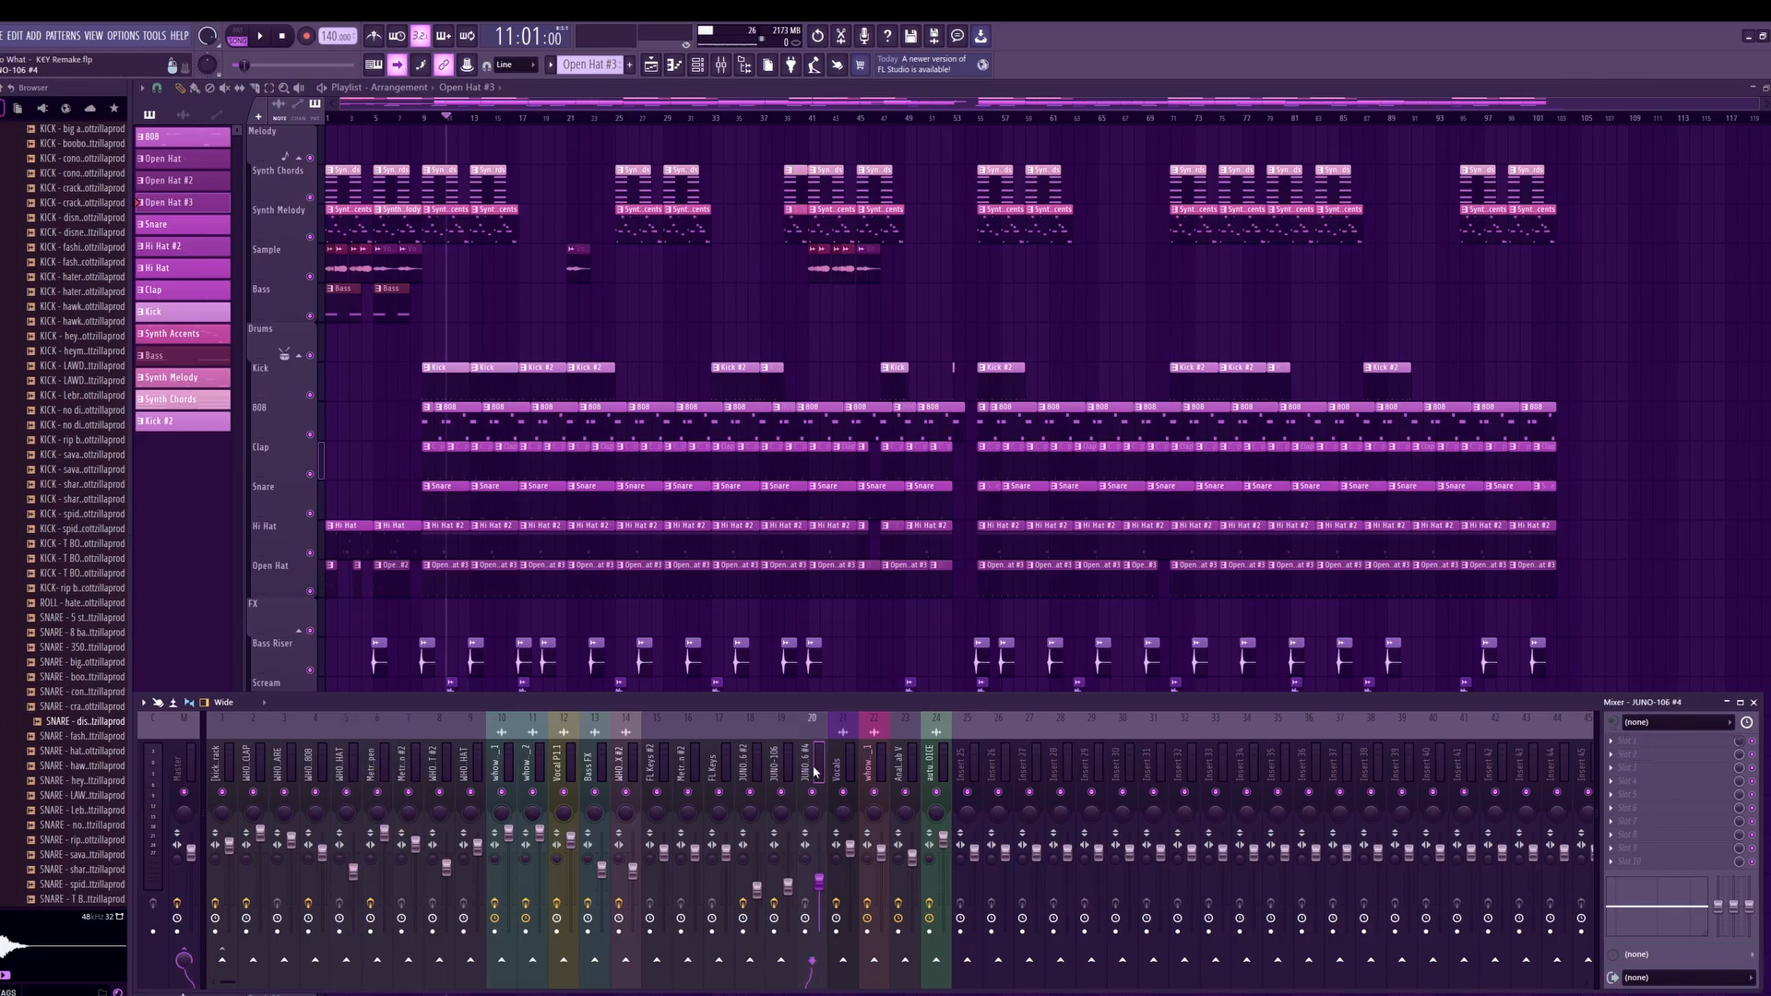
left_click(752, 771)
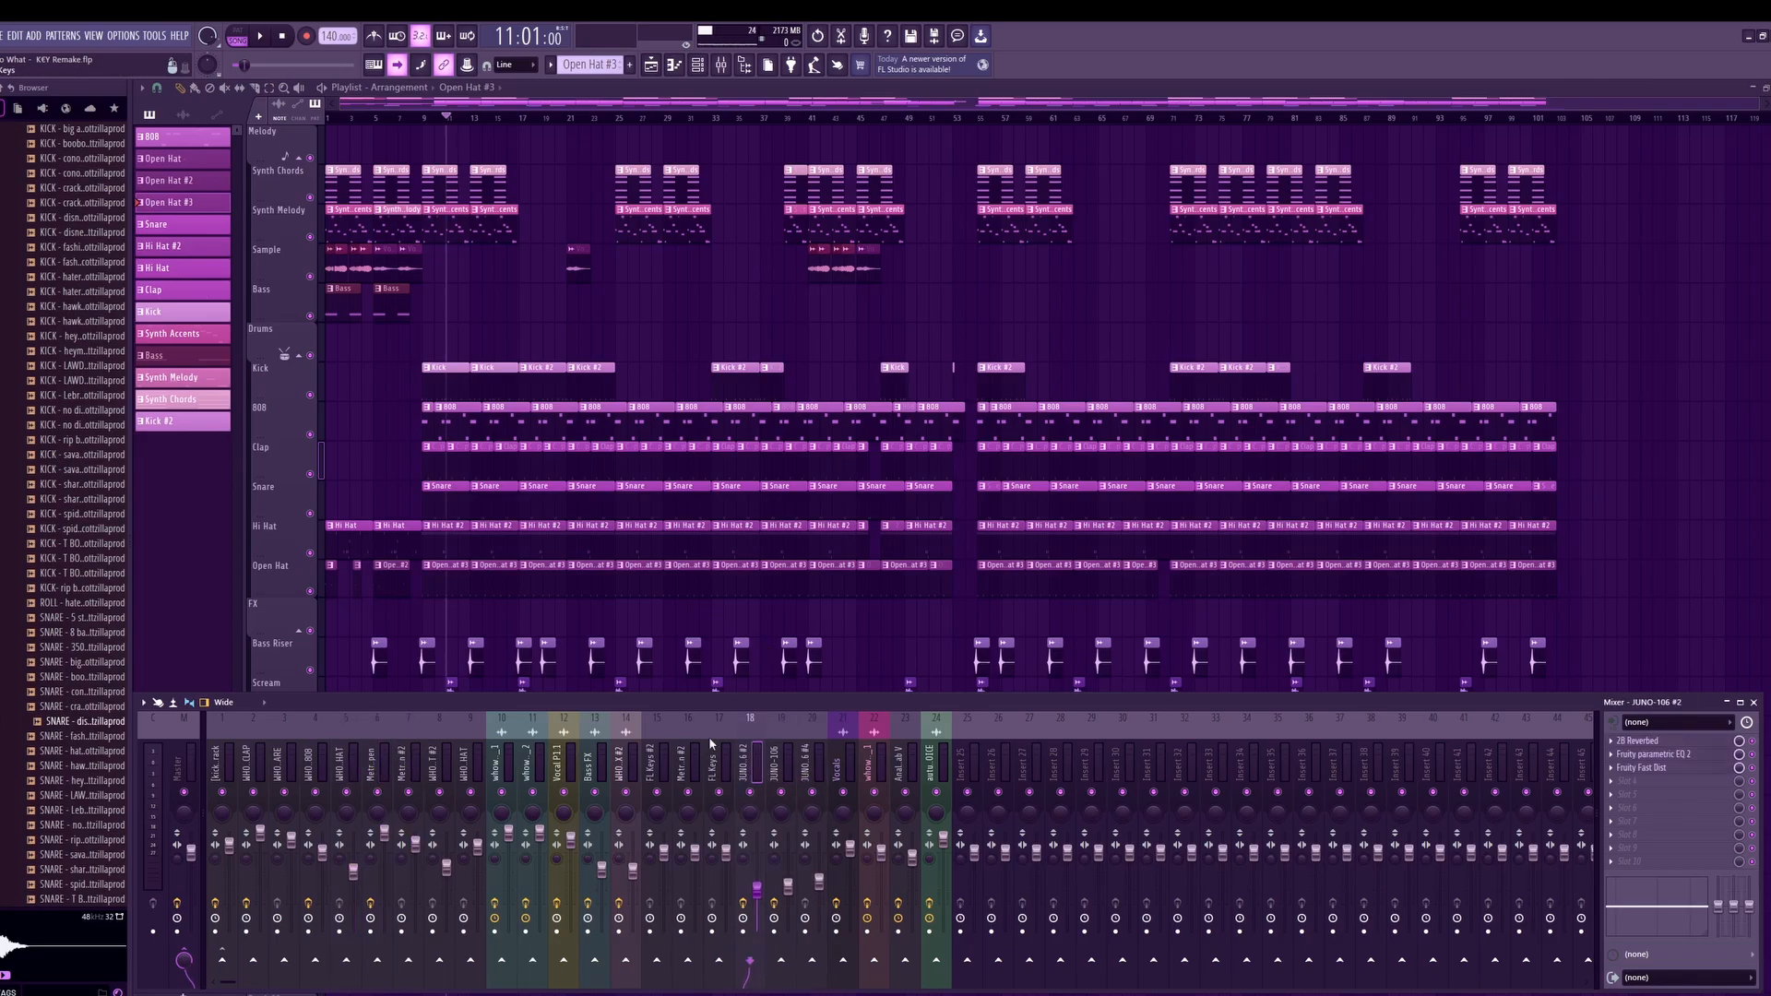
left_click(1644, 767)
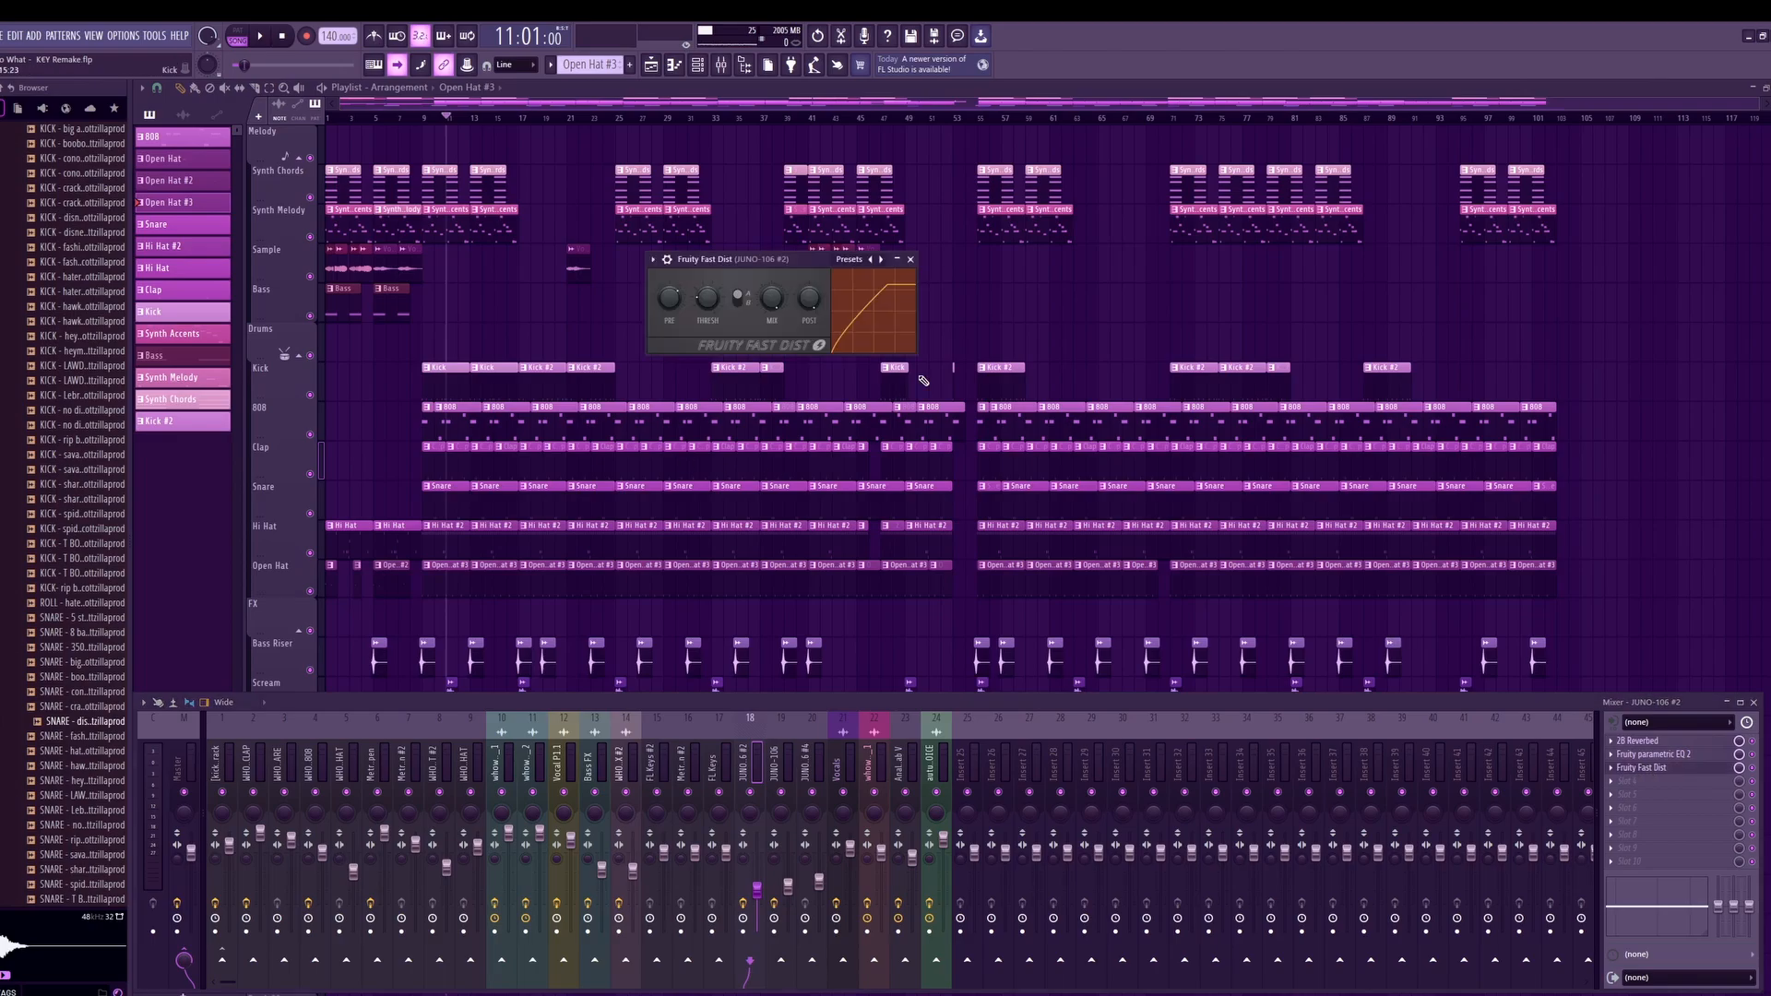
left_click(910, 260)
left_click(687, 766)
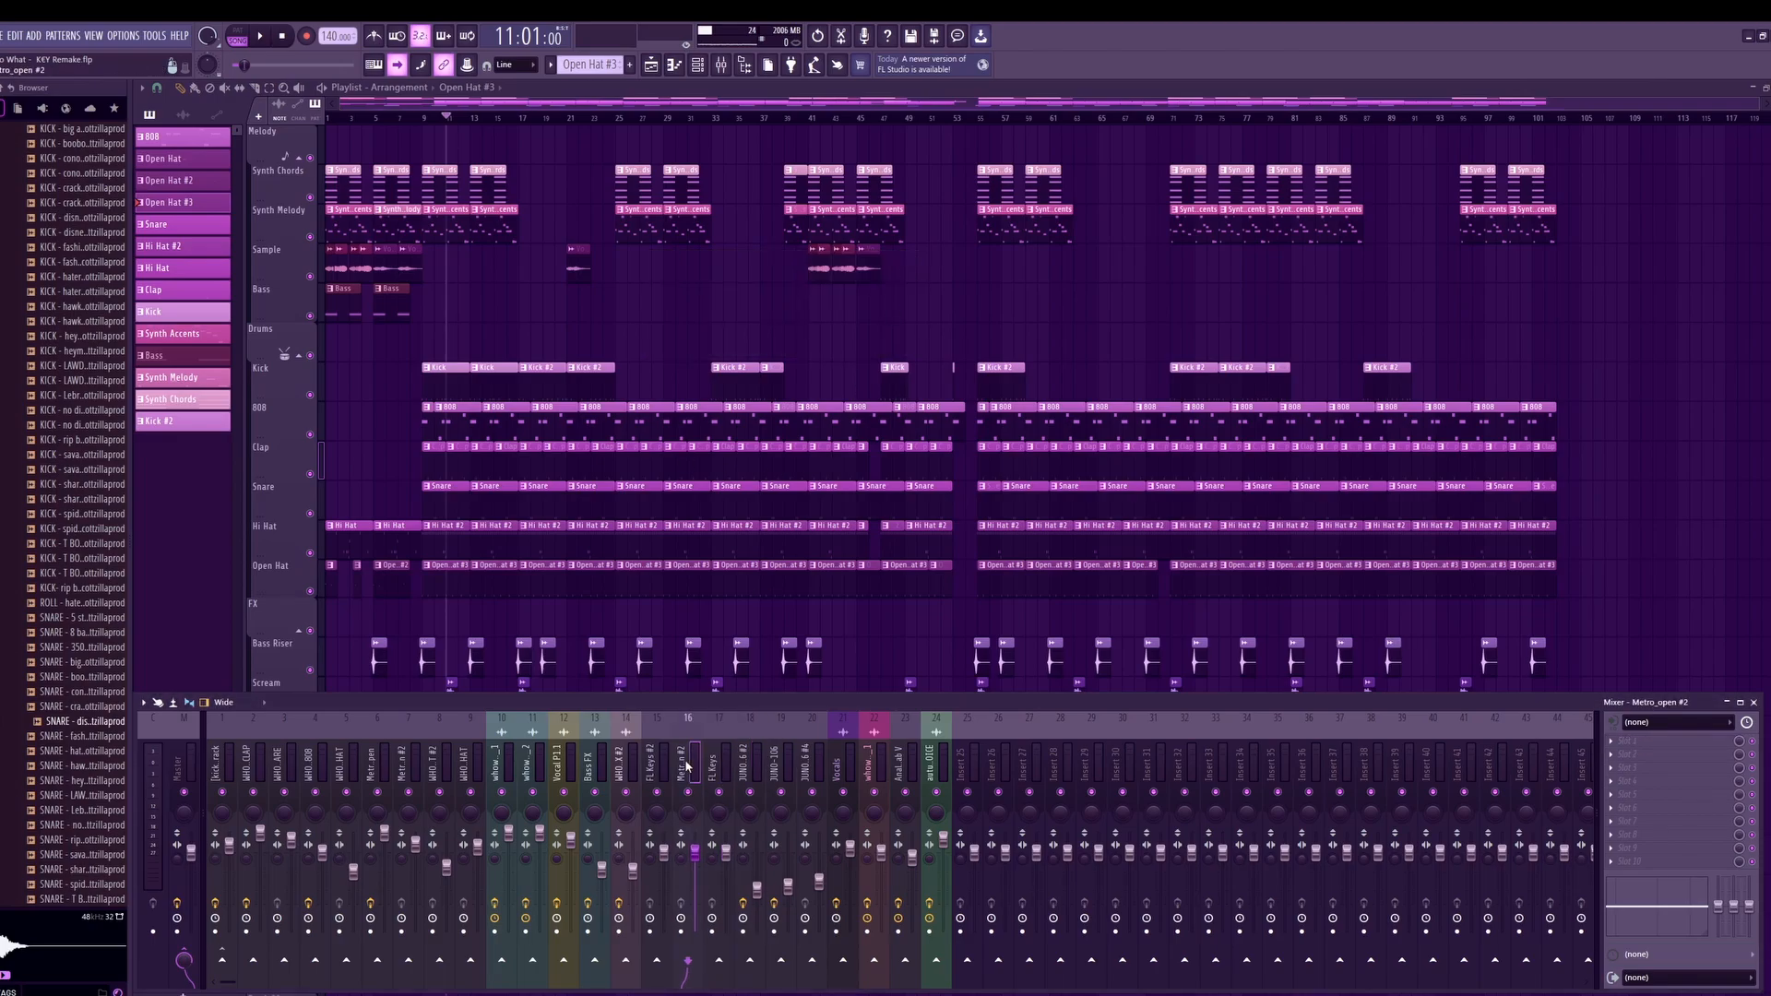
left_click(1754, 703)
Step: Mute the Official Song track with the start of the arrangement in view
scroll(467, 735, "up", 3)
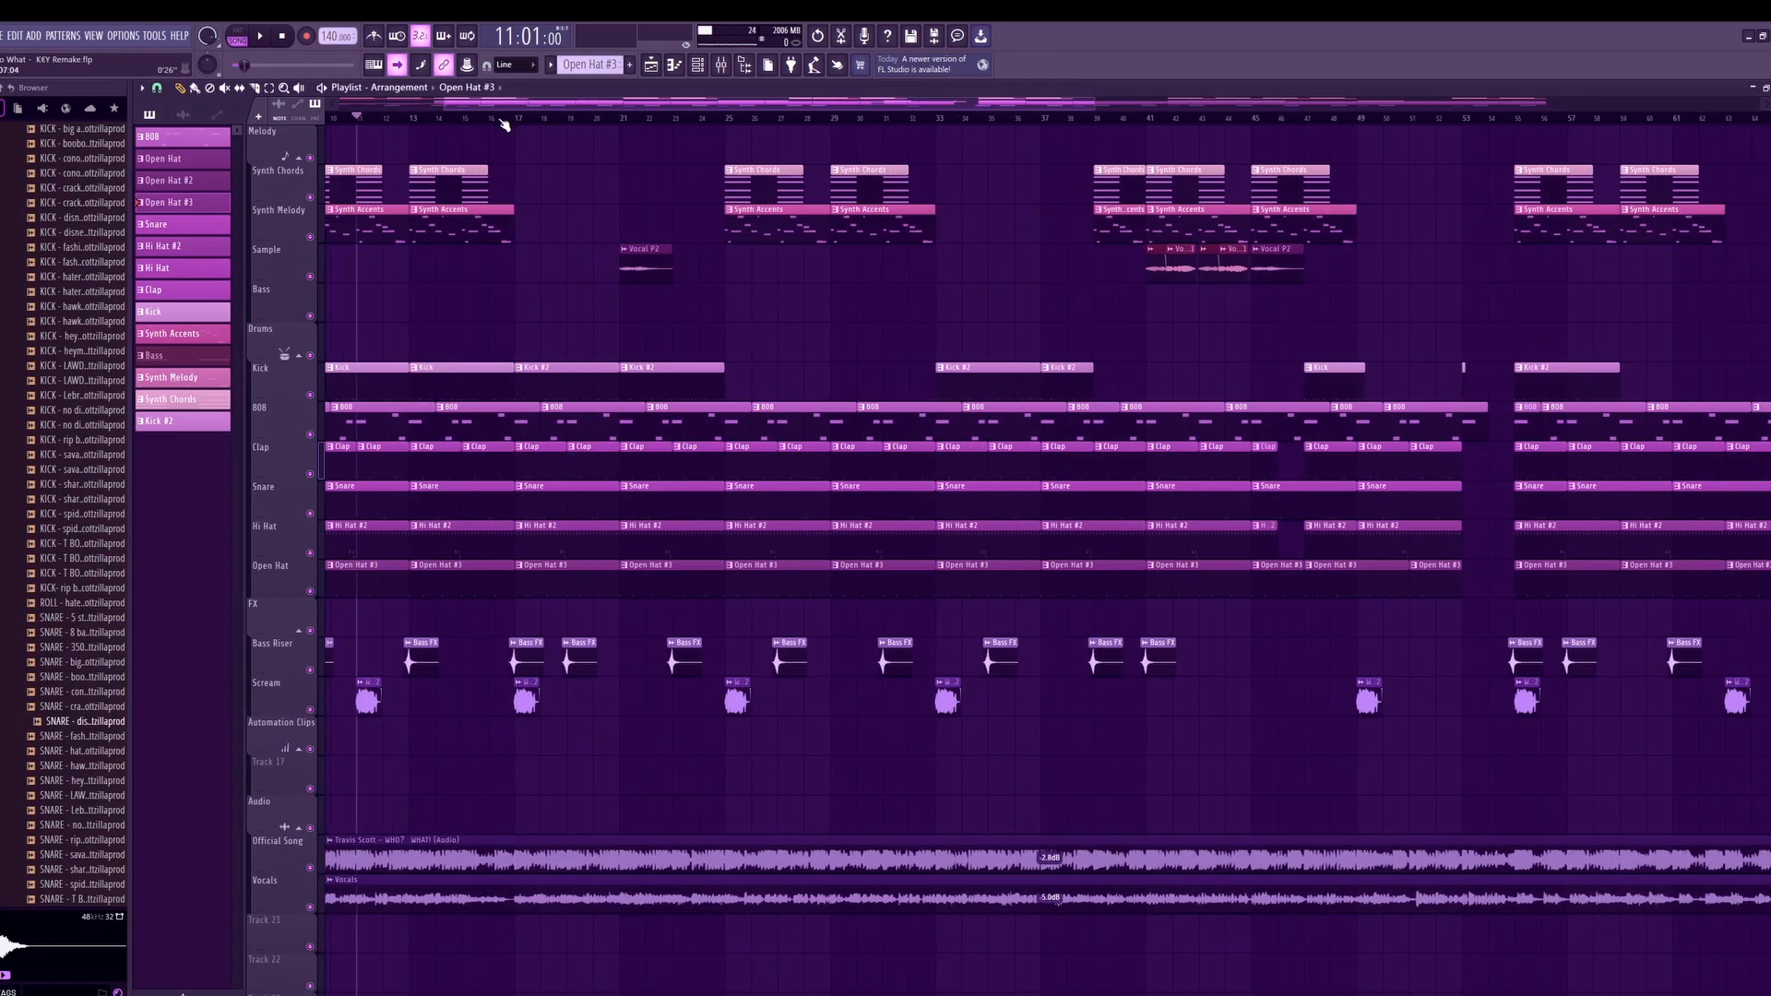
left_click_drag(503, 104, 388, 104)
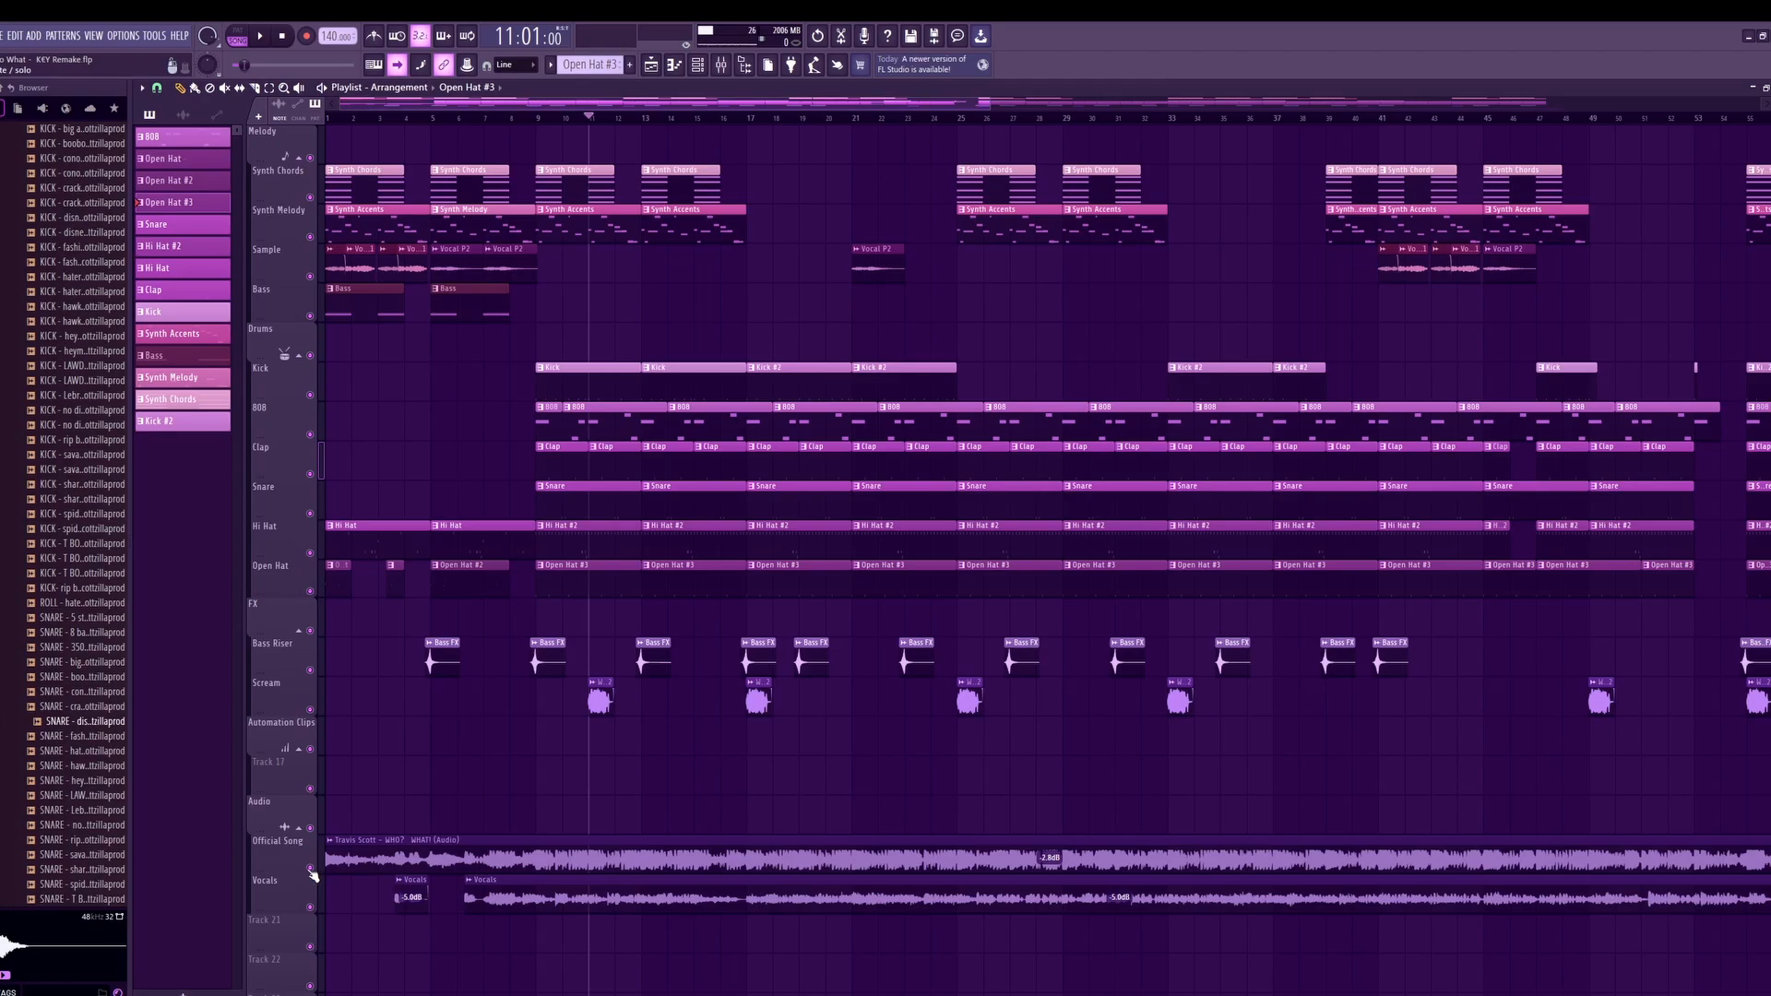
left_click(310, 868)
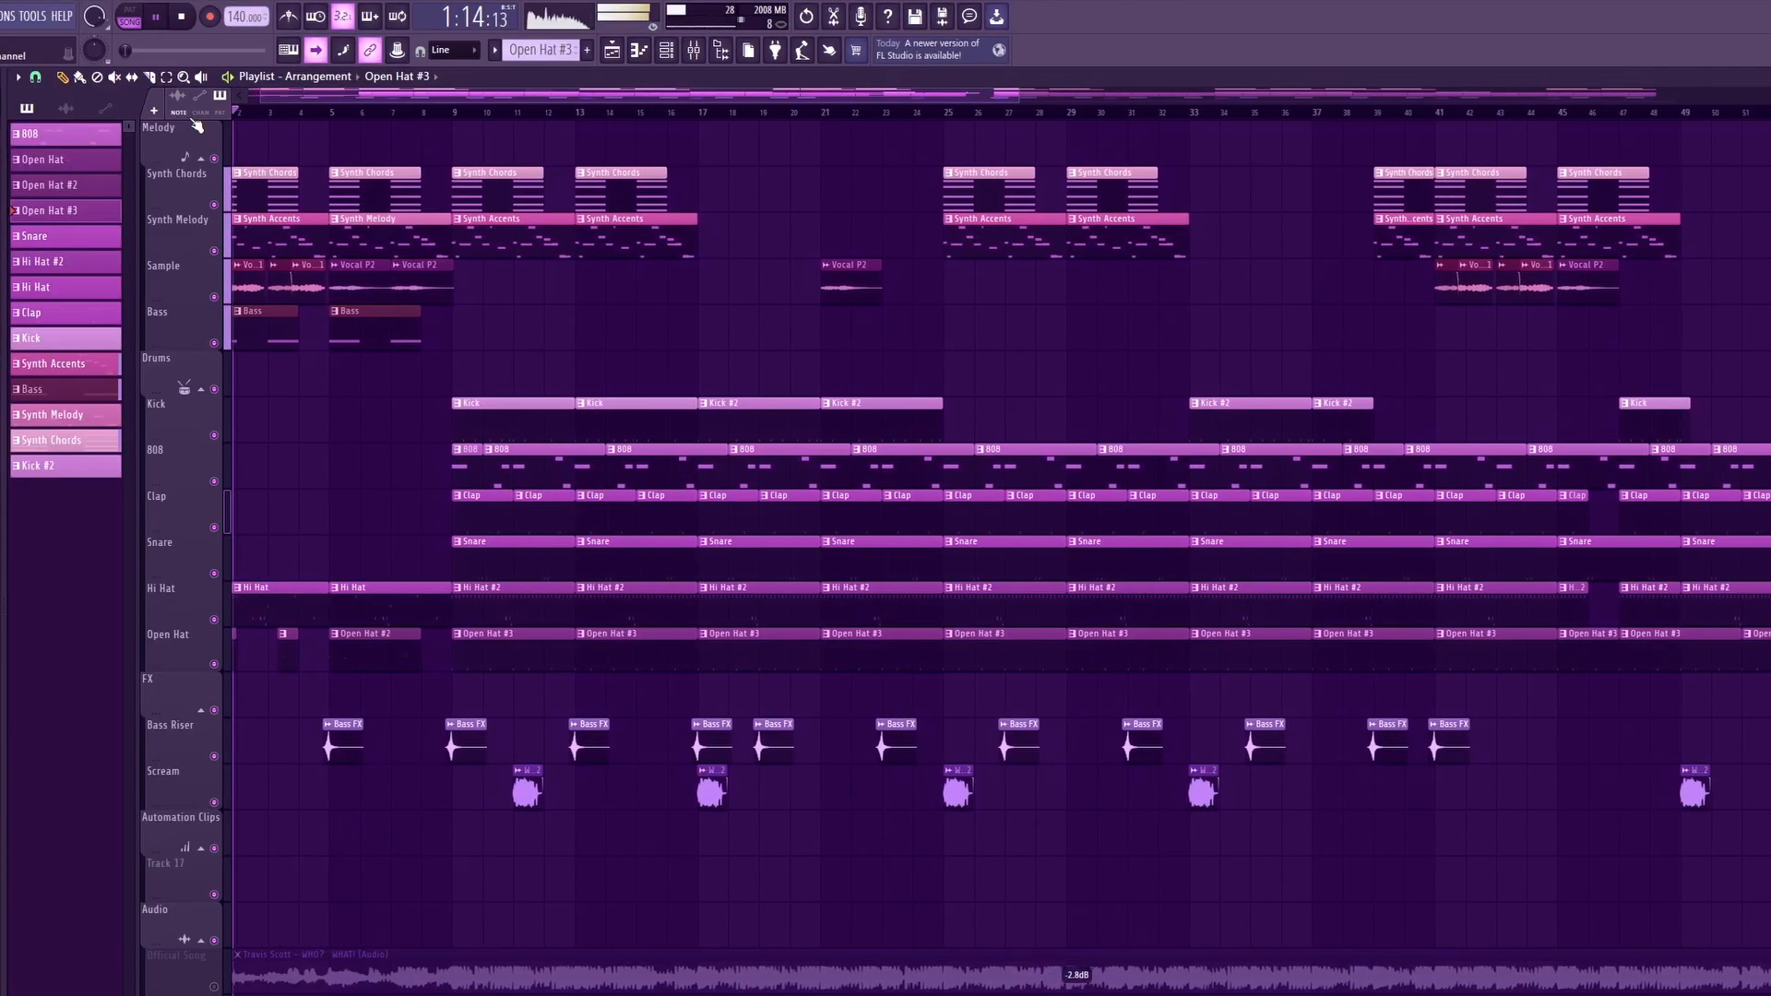